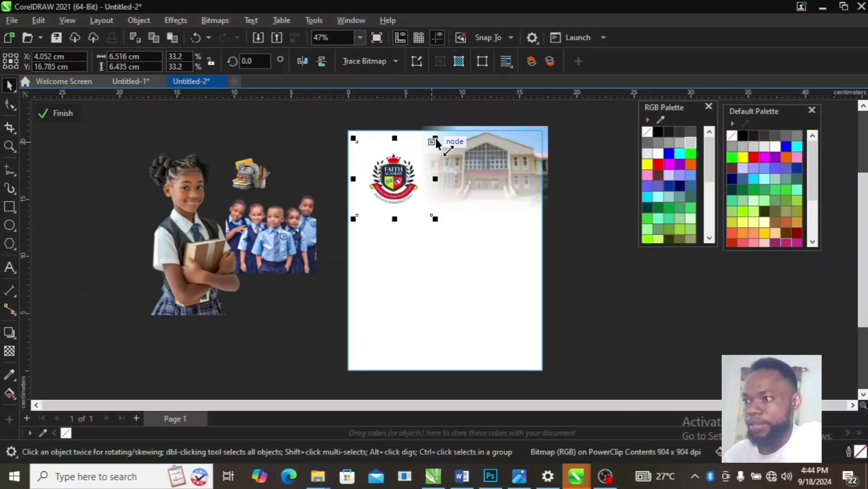
Enter the title text FAITH ACADEMY below the school logo.
type("FAITH ACADEMY")
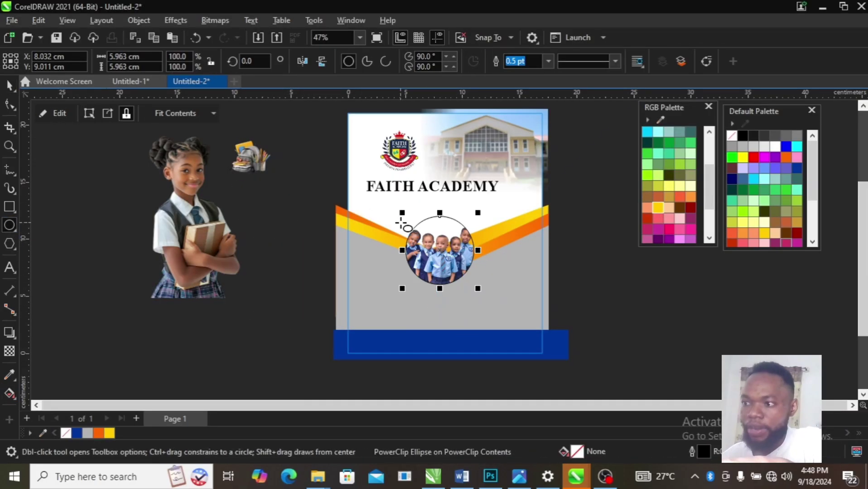
Give the ring around the pupils photo an orange-to-yellow gradient fill and remove its outline.
key("g")
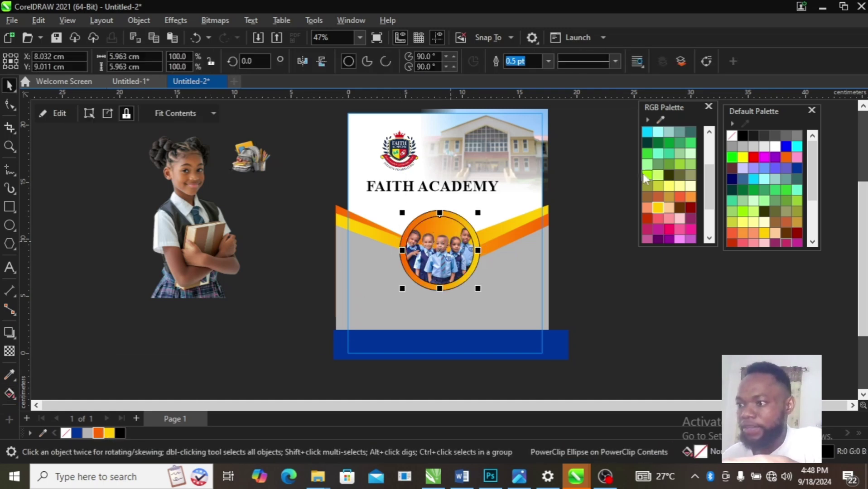
right_click(647, 131)
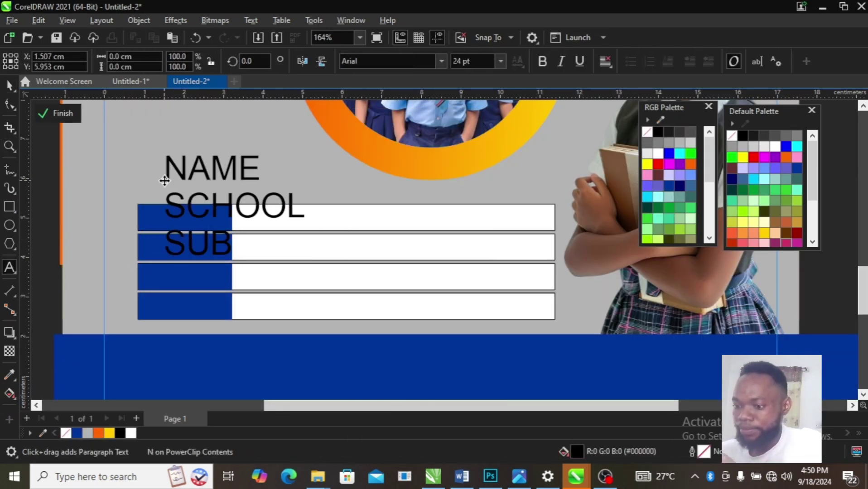
Complete the form label text with the lines SUBJECT and CLASS under NAME and SCHOOL.
type("JECT")
key("Return")
type("C")
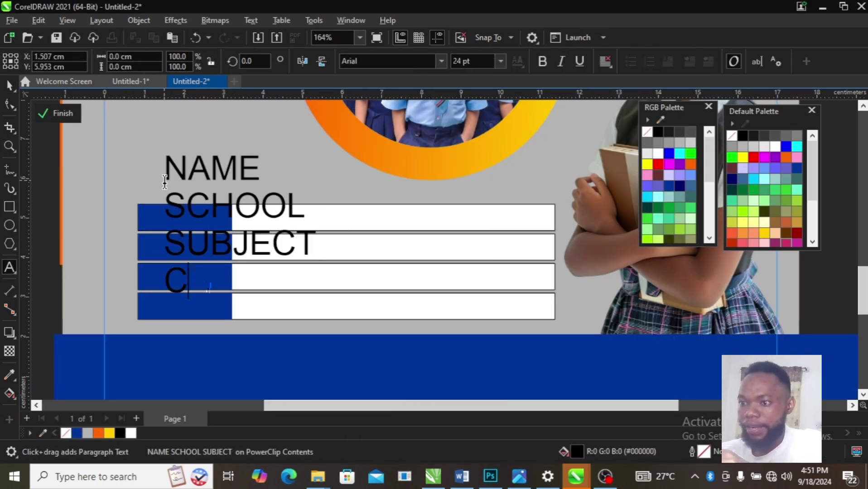
type("LASS")
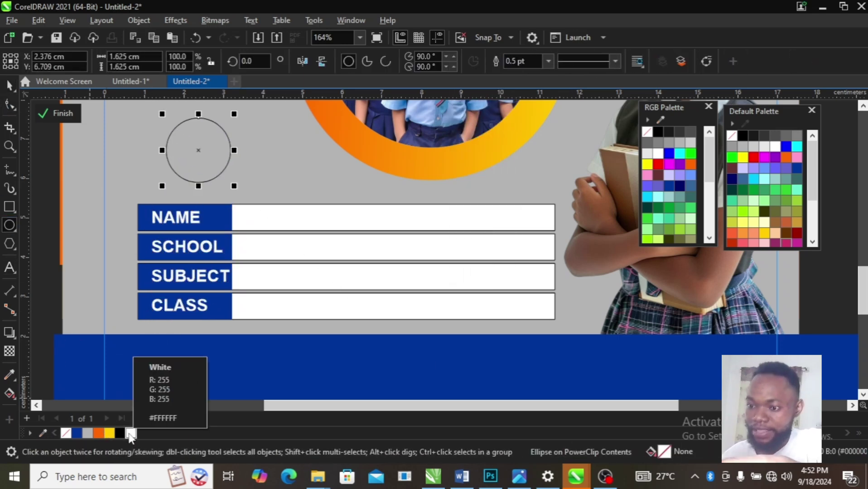
Fill the small circle above the NAME label with orange.
left_click(98, 433)
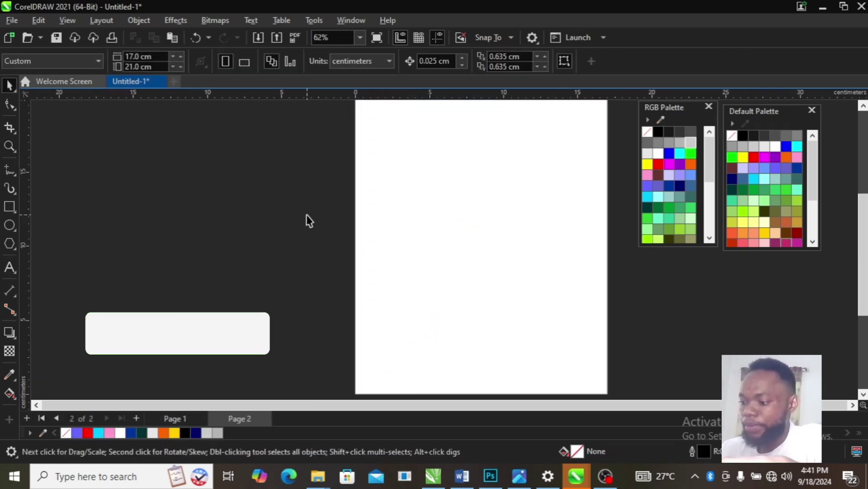
Create a new portrait document 17 cm wide and 21 cm high, in RGB at 300 dpi.
key("ctrl+n")
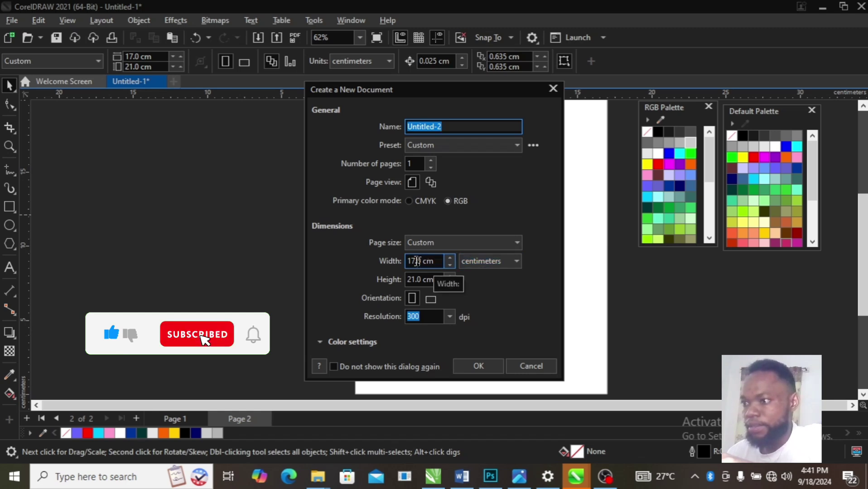
left_click(416, 261)
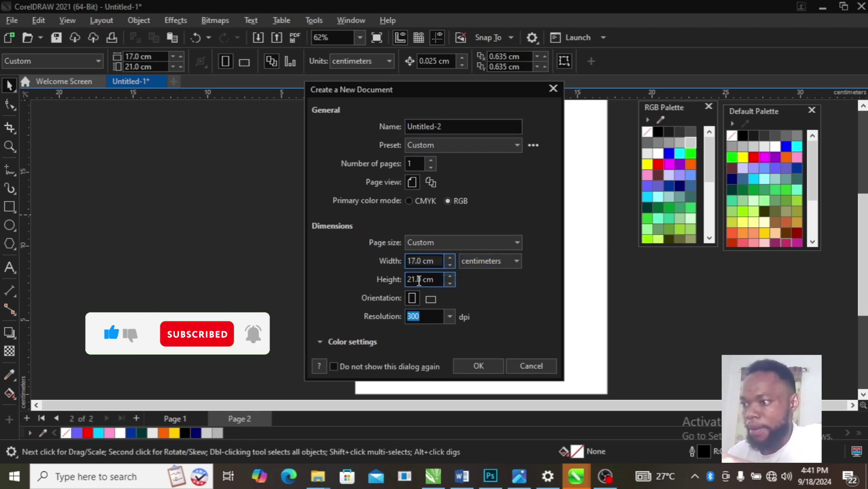
left_click(449, 317)
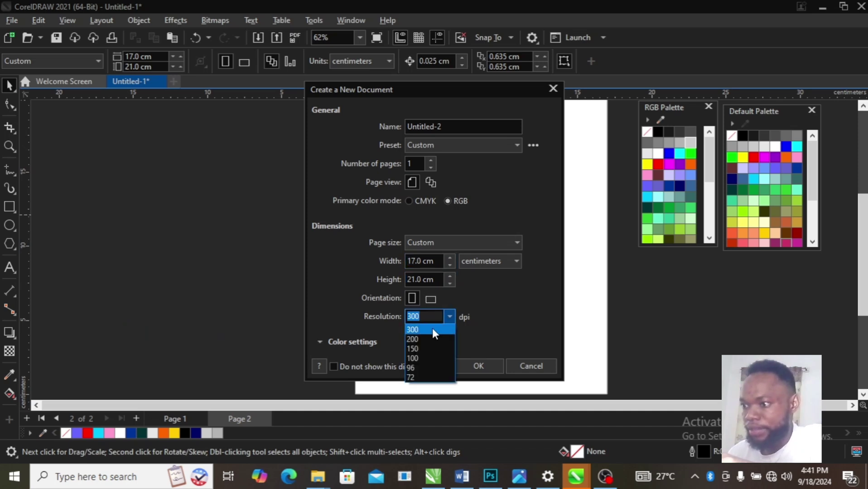
left_click(434, 331)
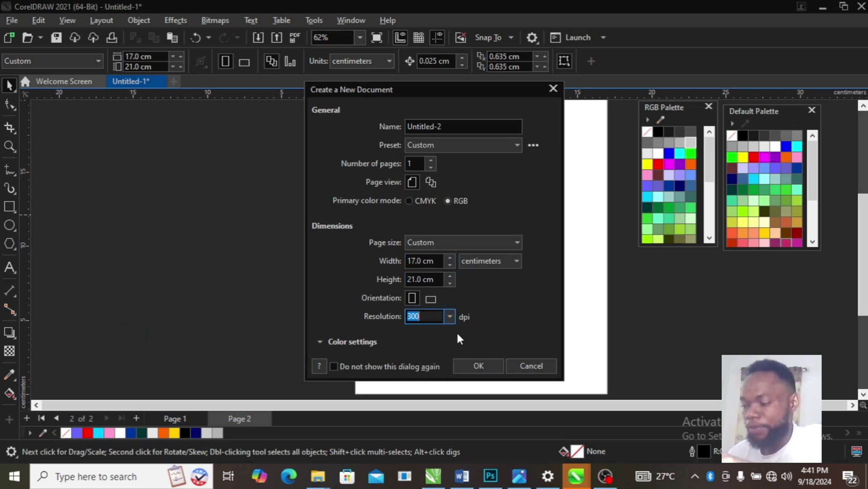
left_click(474, 367)
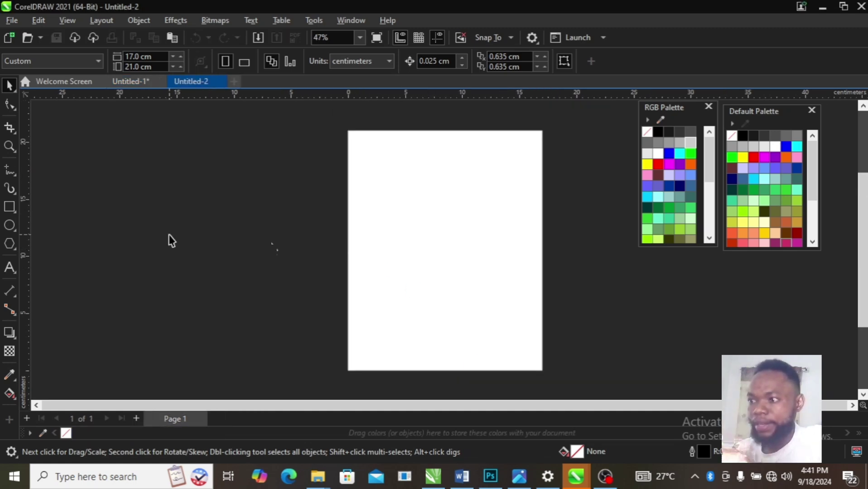
Draw a rectangle covering the page, set its size to 17 by 21 cm and centre it on the page.
left_click(9, 206)
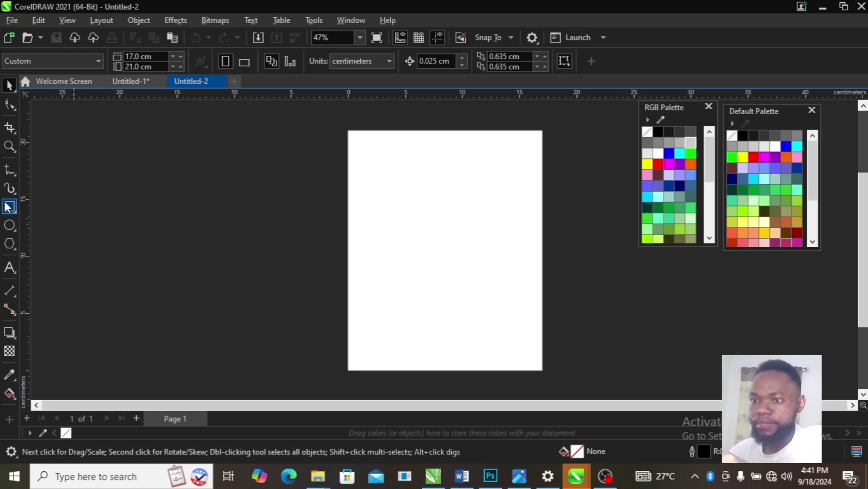
mouse_move(349, 131)
left_mouse_down()
mouse_move(523, 363)
mouse_move(548, 375)
mouse_move(542, 370)
left_mouse_up()
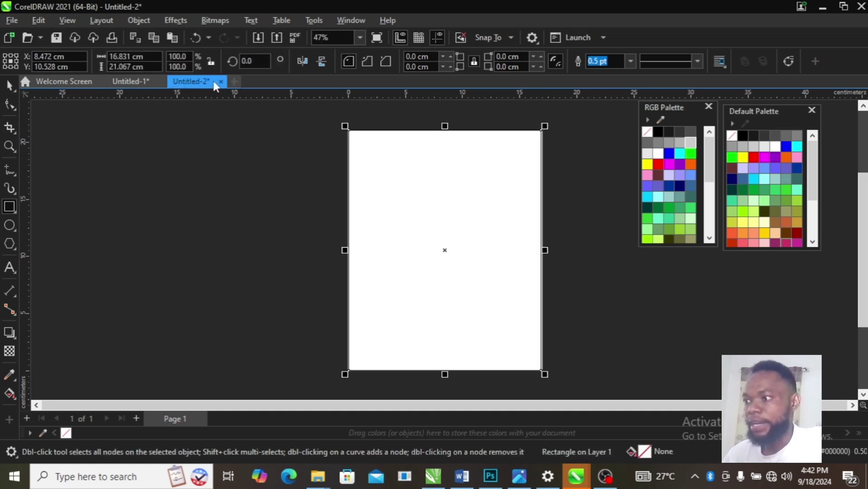
left_click_drag(131, 56, 100, 55)
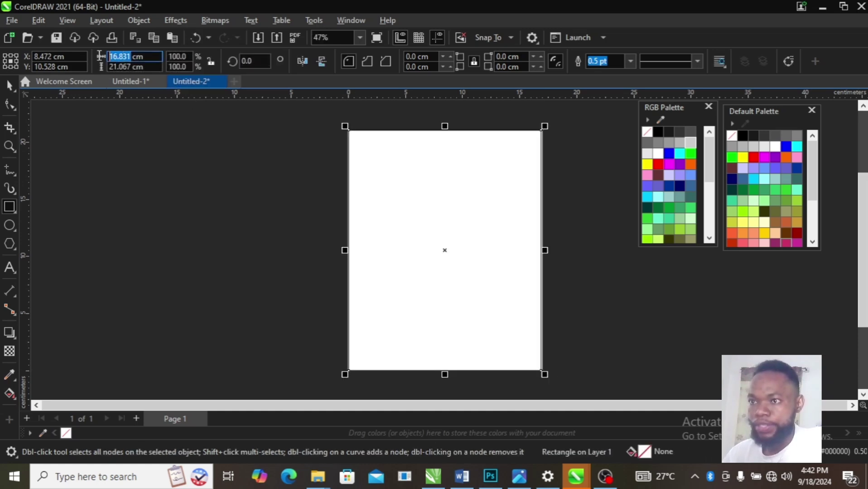
type("21")
key("Home")
key("Delete")
type("7")
key("Tab")
type("2")
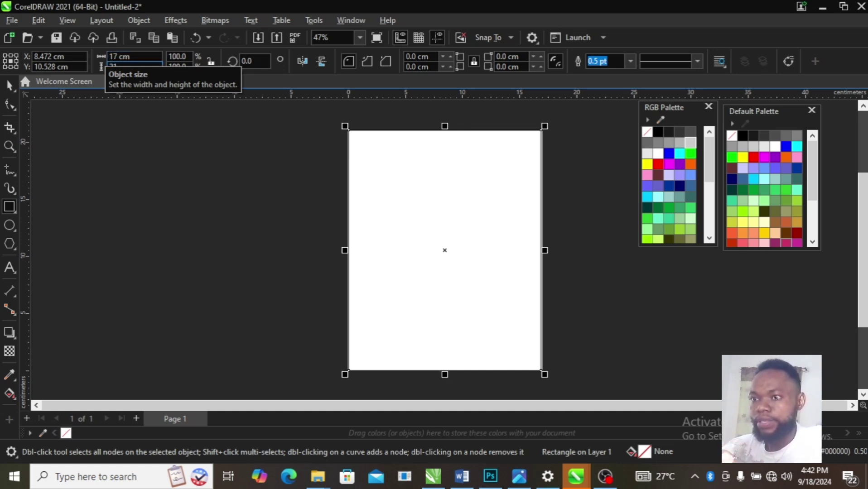
type("1")
key("Return")
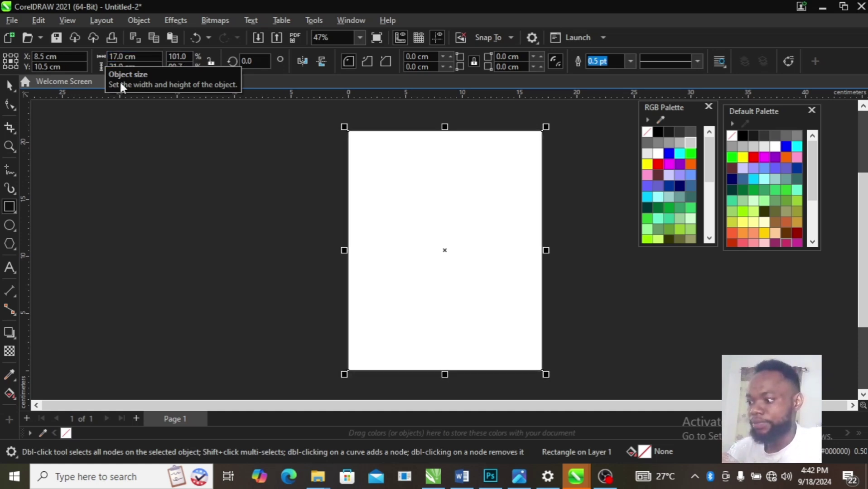
key("space")
left_click(209, 195)
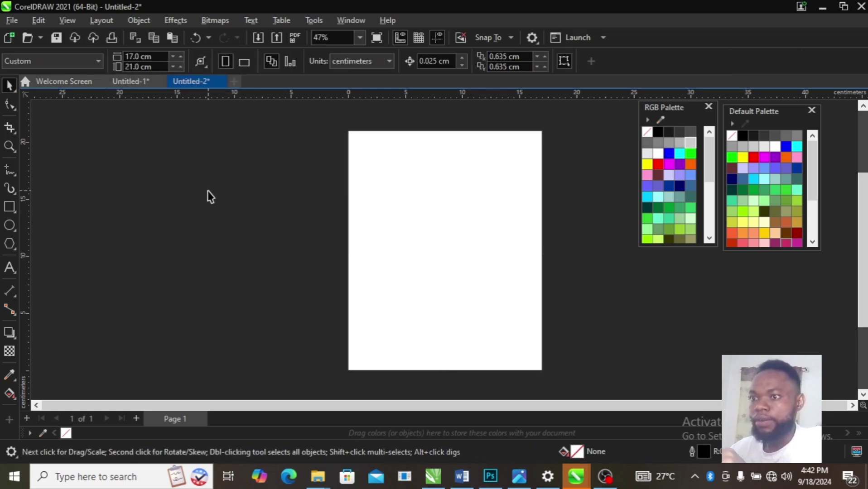
Bring all five images from the EXERCISE BOOK folder into the document and place them beside the page.
key("alt+Tab")
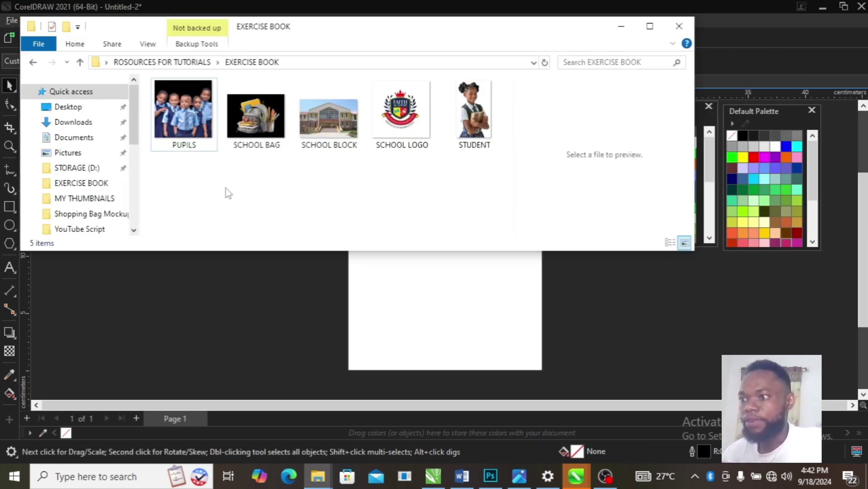
left_click_drag(179, 198, 572, 98)
left_click_drag(471, 136, 238, 233)
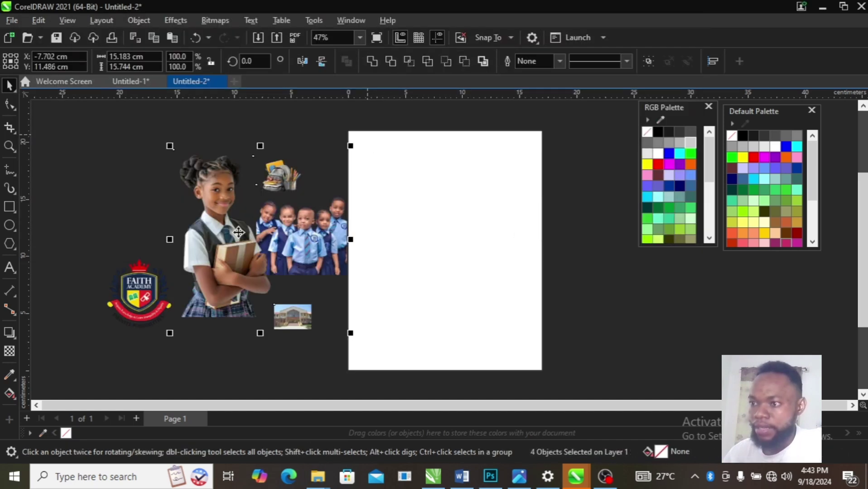
PowerClip all five images, including the school logo, inside the page rectangle.
left_click(147, 307, "shift")
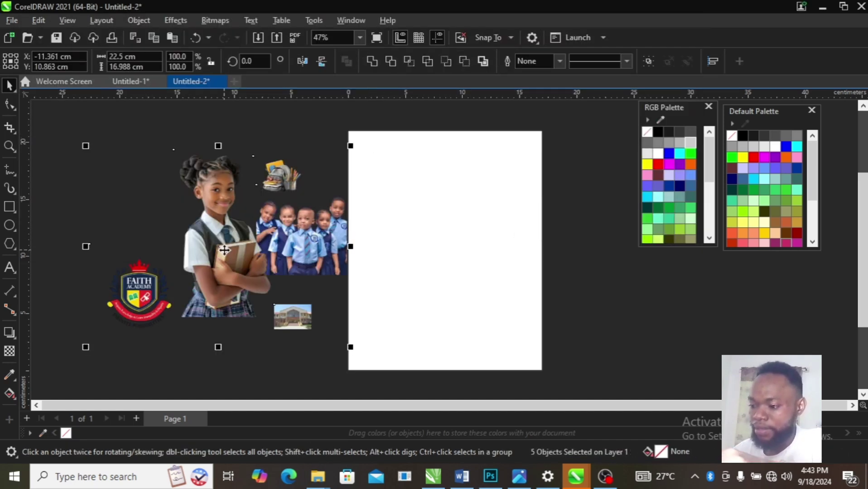
left_click_drag(223, 250, 414, 245)
left_click(455, 284)
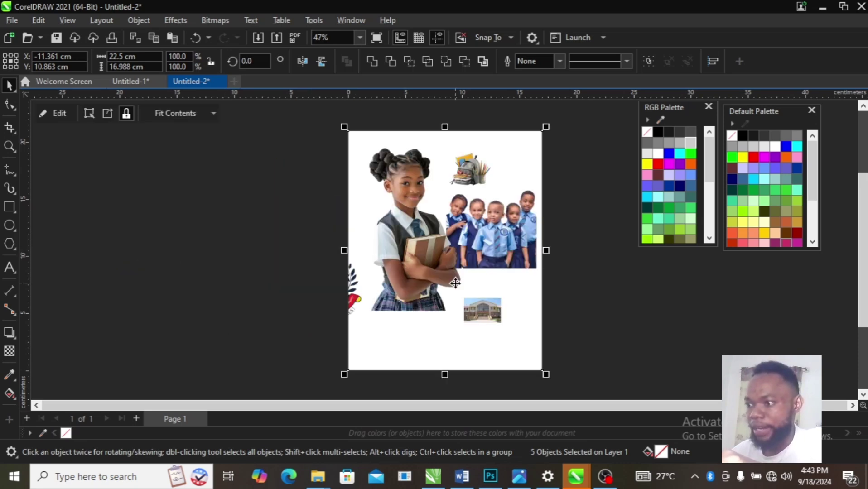
left_click_drag(486, 246, 196, 228)
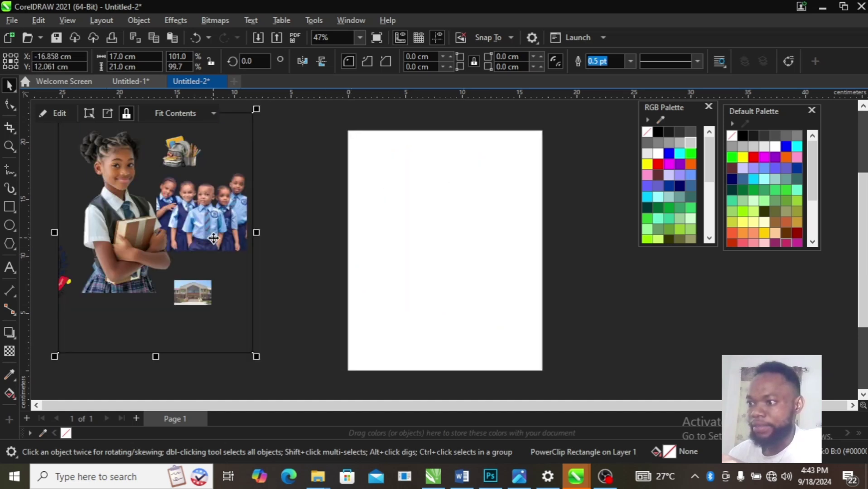
key("ctrl+z")
Open the PowerClip contents for editing and move all the images off the page to its left side.
left_click(484, 241, "ctrl")
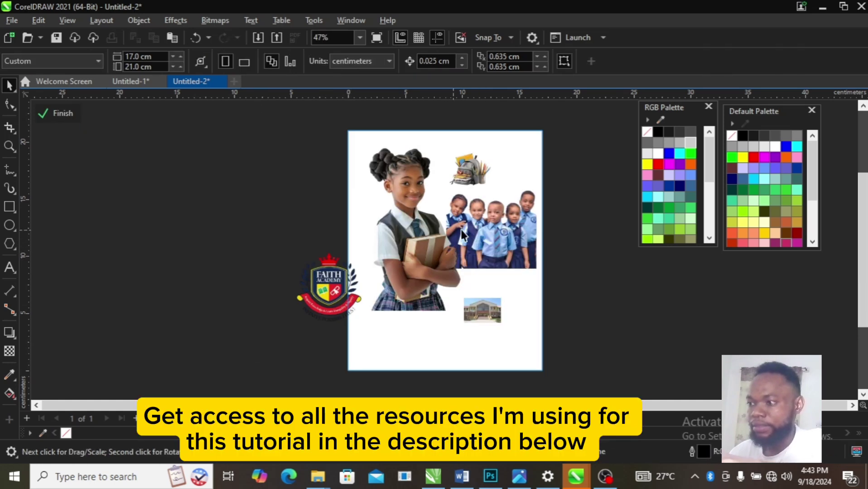
left_click_drag(493, 225, 272, 228)
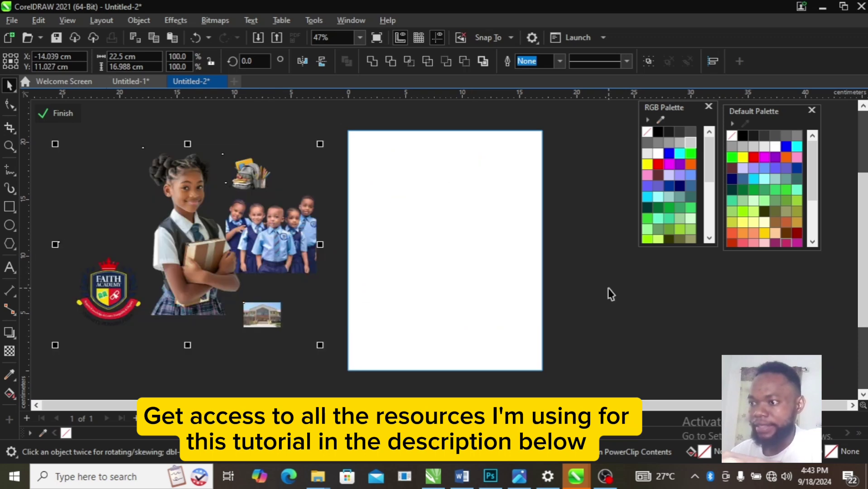
left_click(341, 292)
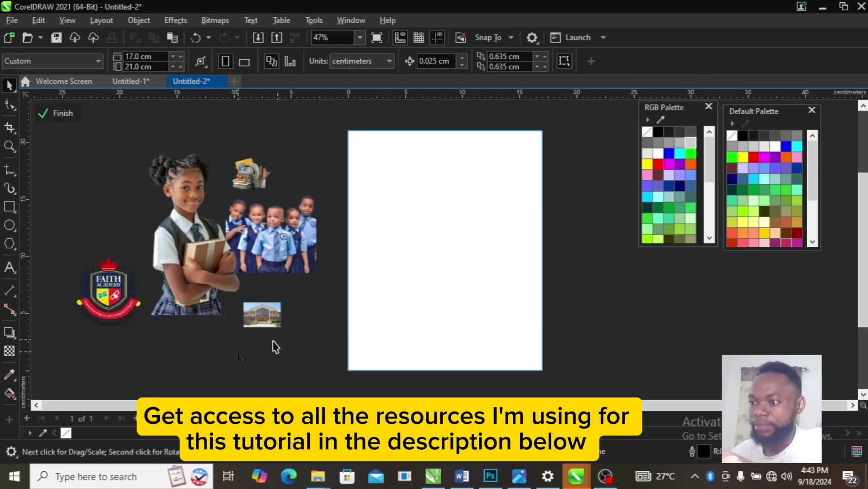
Move the school building picture to the page's upper right corner and enlarge it to about 11.1 by 7.4 cm.
left_click(252, 317)
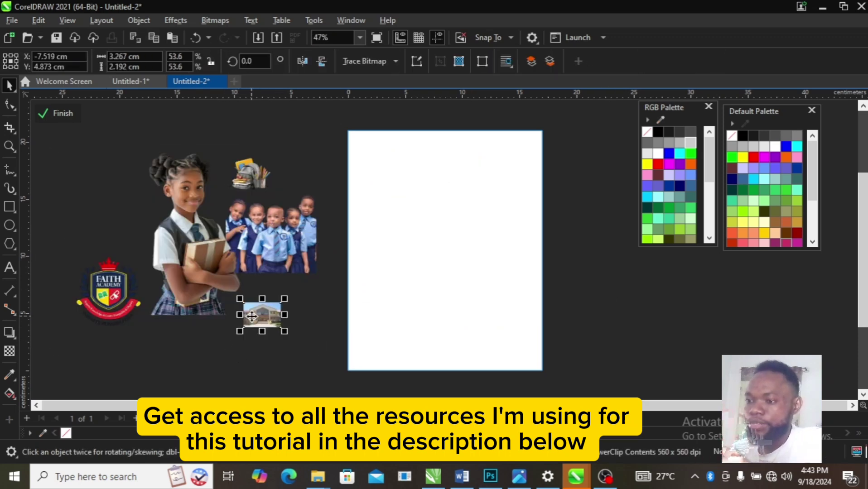
left_click_drag(283, 312, 487, 141)
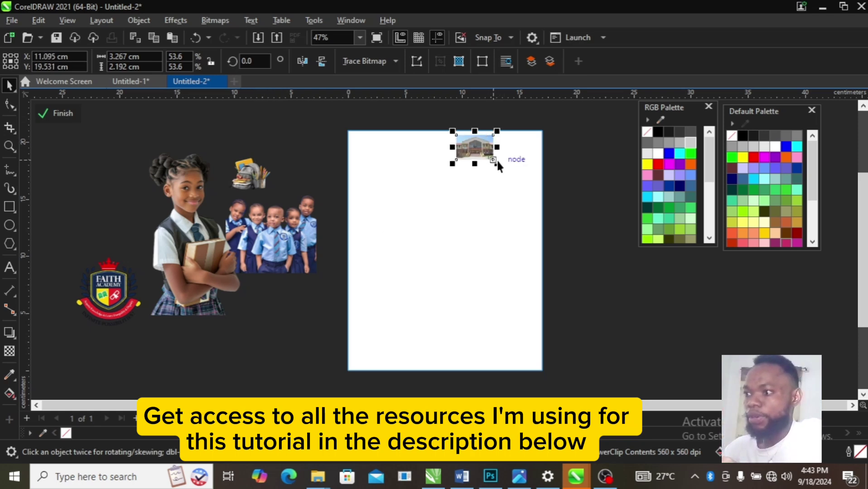
left_click(523, 183)
left_click_drag(524, 183, 494, 180)
left_click_drag(540, 200, 560, 214)
left_click_drag(520, 164, 507, 163)
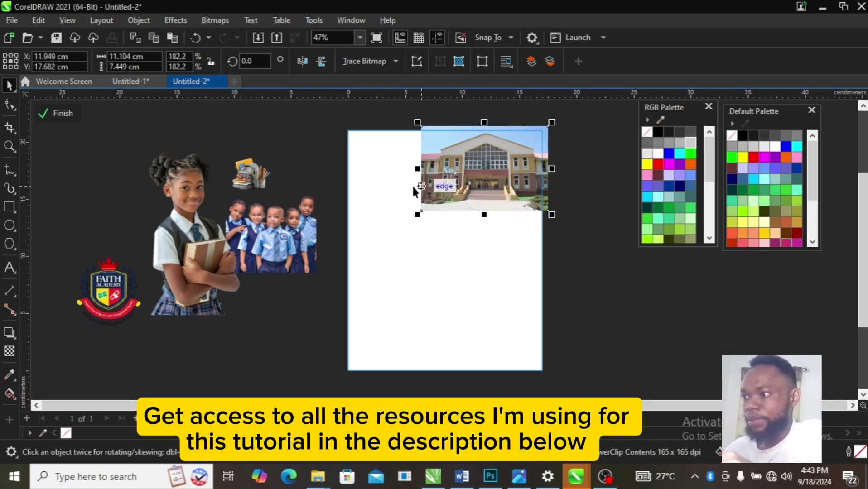
Apply a vertical fountain transparency to the school building picture so its lower part fades out.
left_click(9, 353)
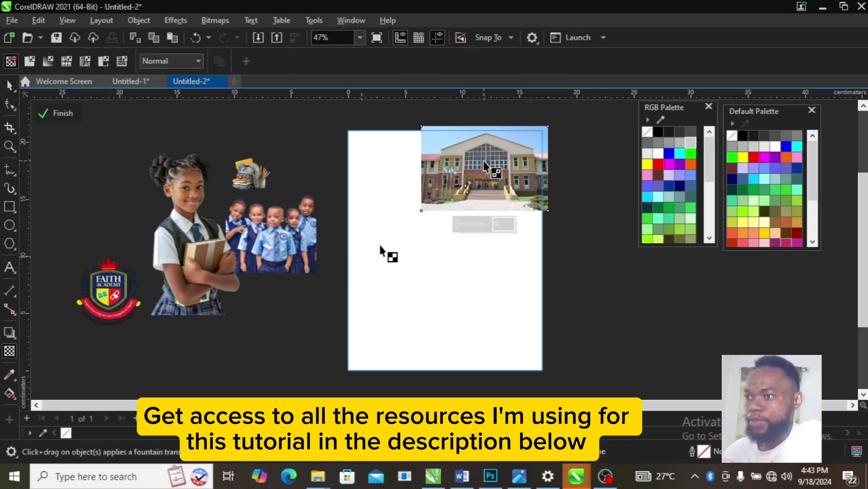
left_click_drag(484, 177, 484, 211)
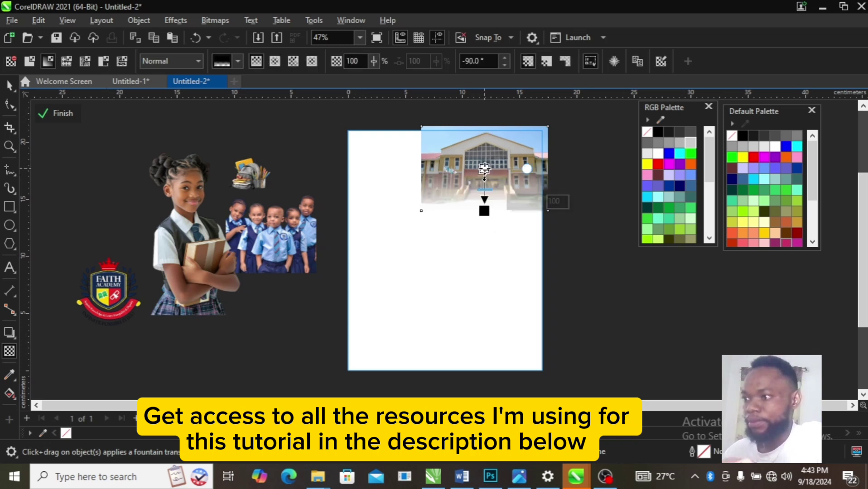
left_click_drag(485, 168, 476, 152)
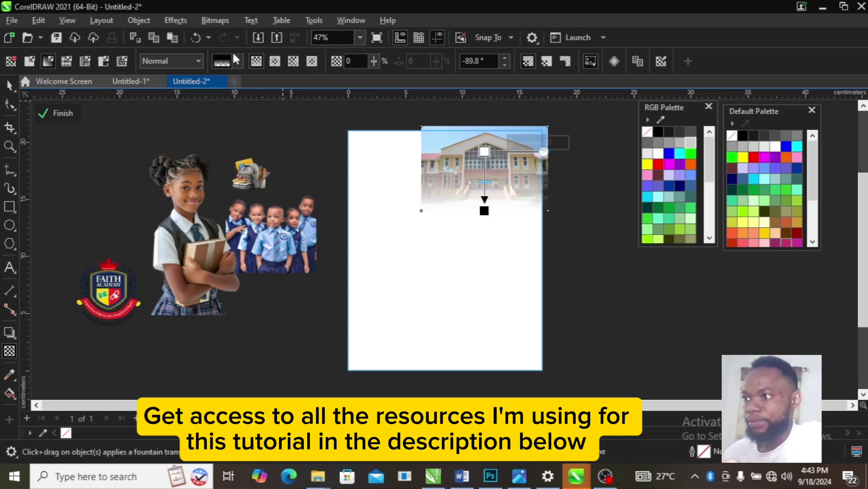
Convert the faded school building picture to a 300 dpi RGB Color (24-bit) bitmap with a transparent background.
left_click(202, 24)
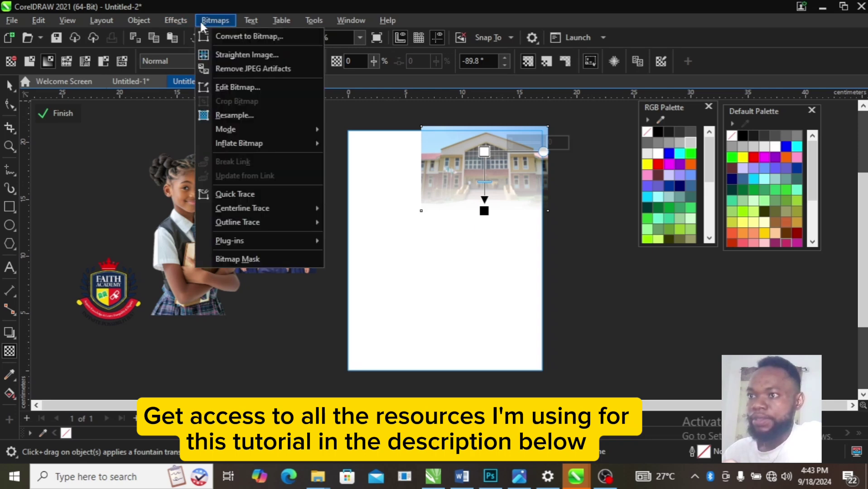
left_click(230, 41)
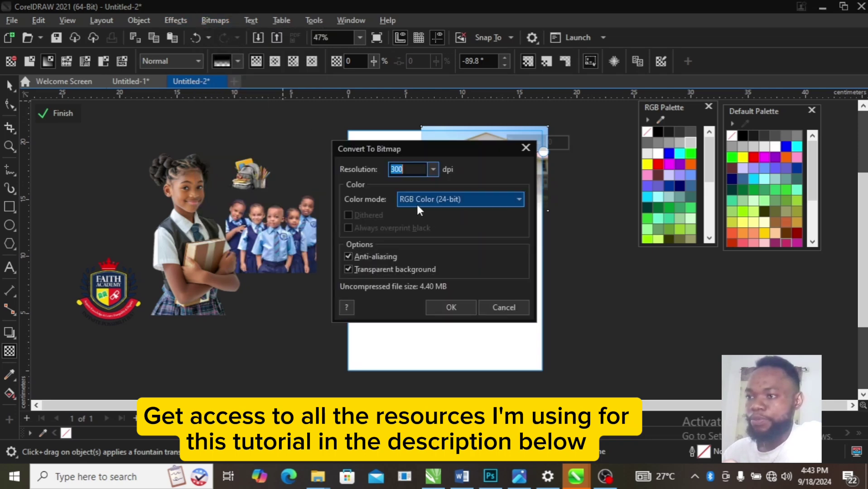
key("Return")
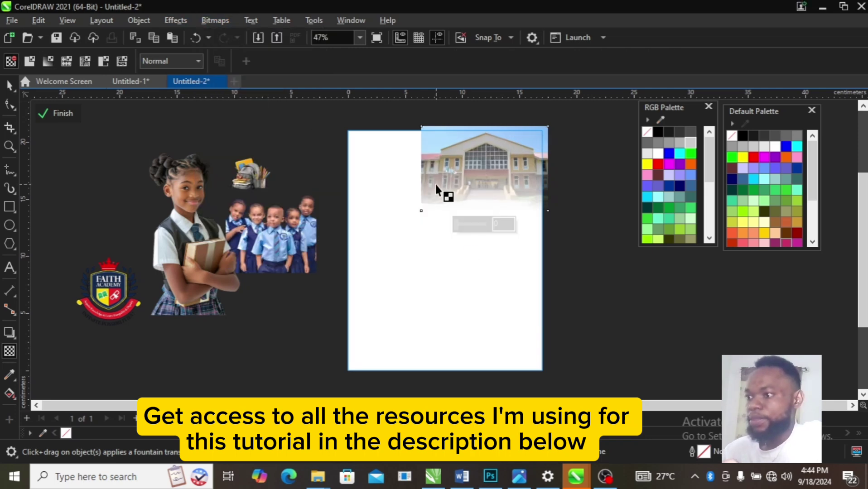
Apply a horizontal fountain transparency to the school building picture so its left side fades out.
left_click_drag(460, 165, 460, 213)
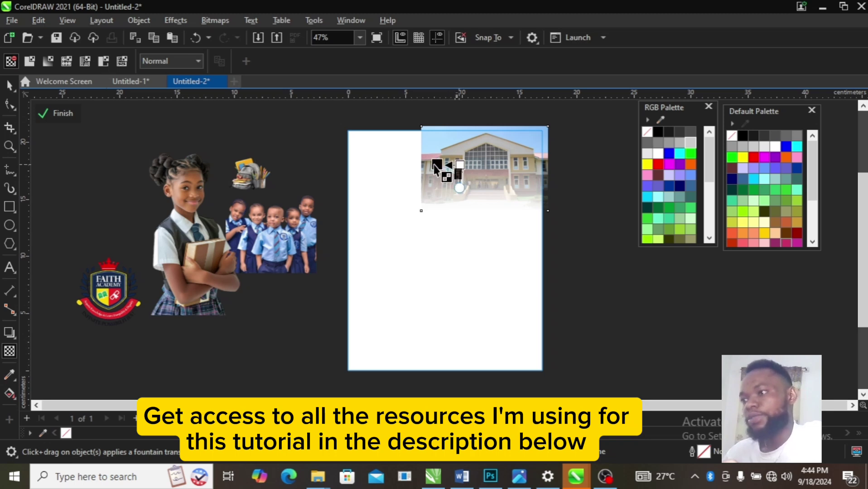
left_click(413, 167)
left_click_drag(414, 167, 421, 168)
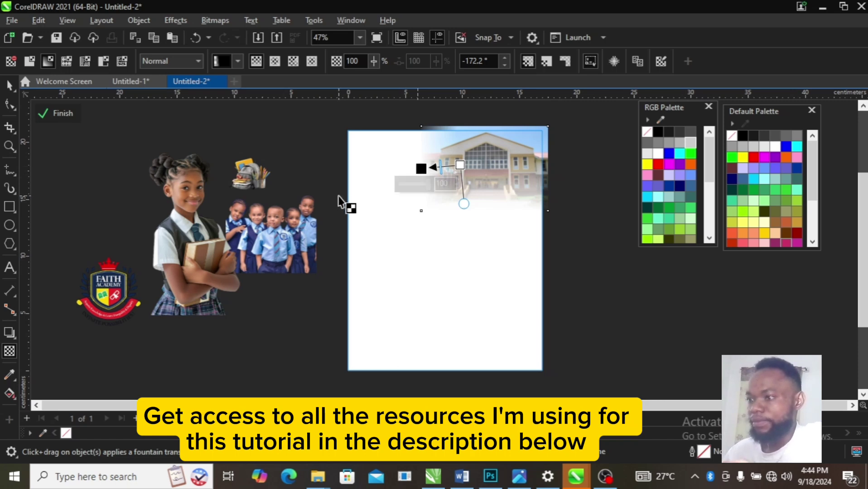
key("space")
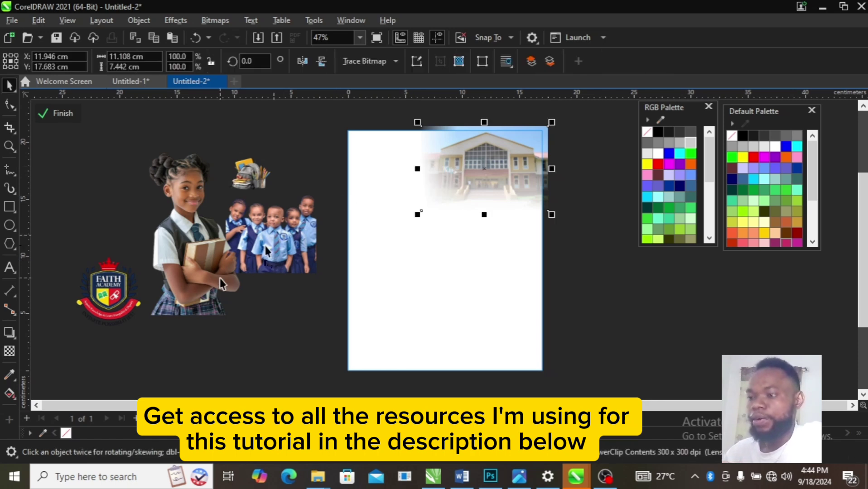
Scale the Faith Academy logo down to about 5.2 by 5.1 cm and place it in the page's upper left, beside the school building.
left_click(7, 209)
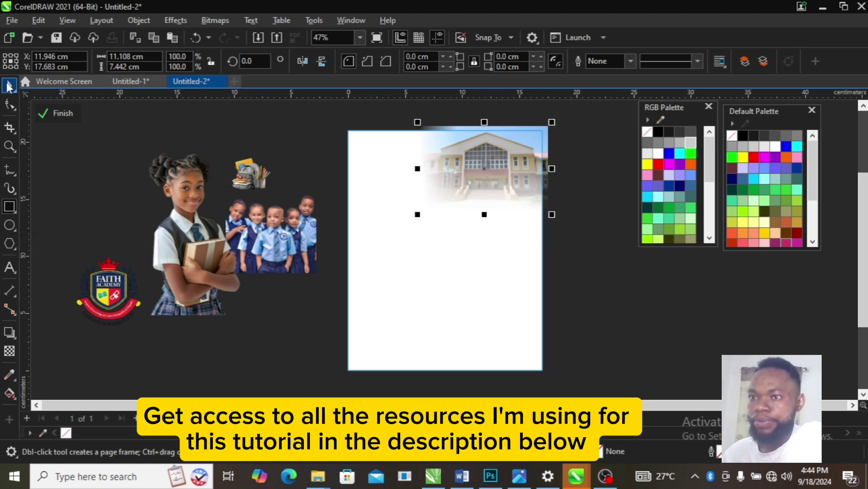
left_click(8, 84)
left_click(113, 287)
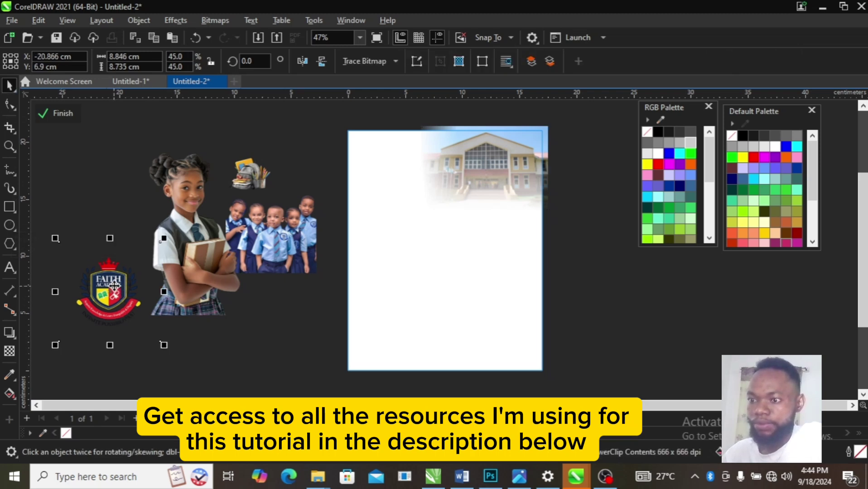
left_click_drag(162, 239, 419, 154)
left_click_drag(393, 181, 409, 162)
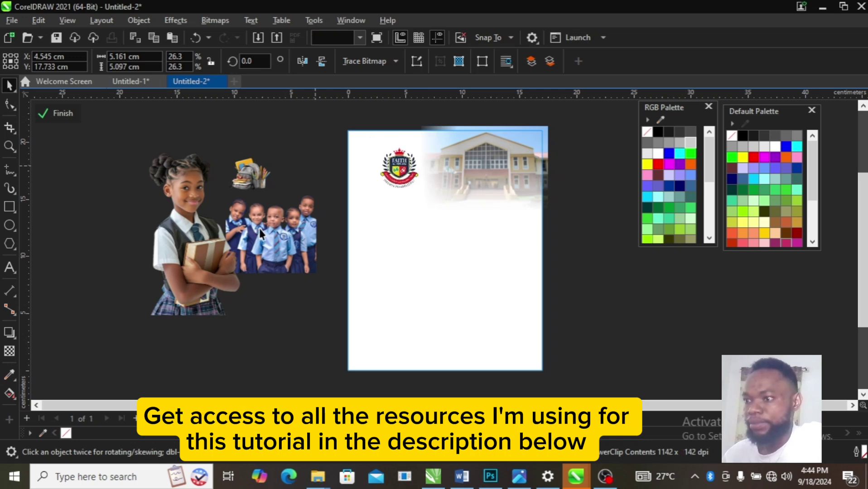
key("Escape")
Add the text "FAITH ACADEMY" below the logo, enlarged to about 38.7 pt.
left_click(195, 247)
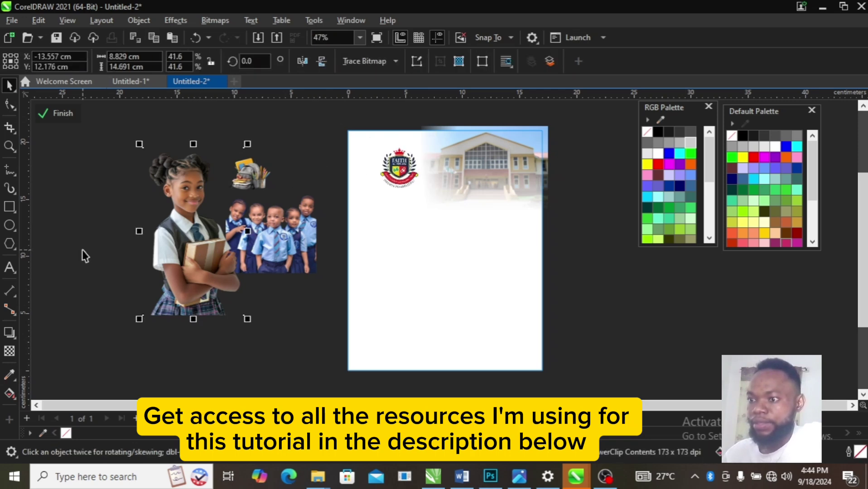
left_click(10, 268)
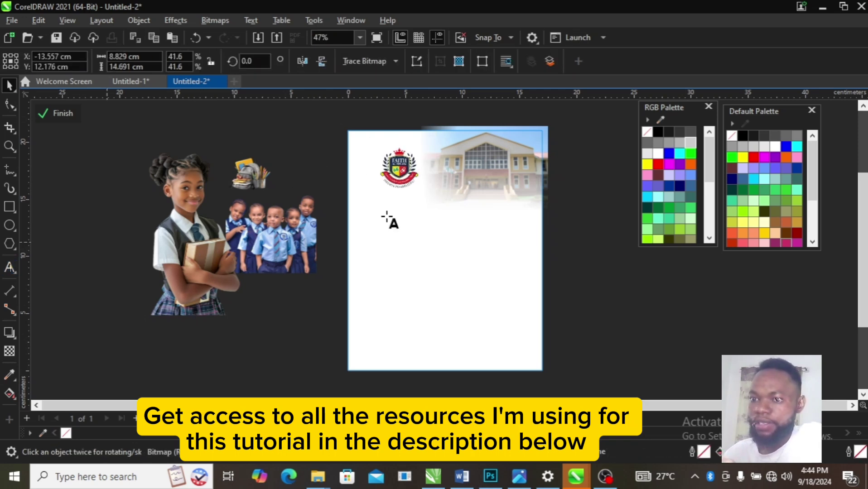
left_click(386, 217)
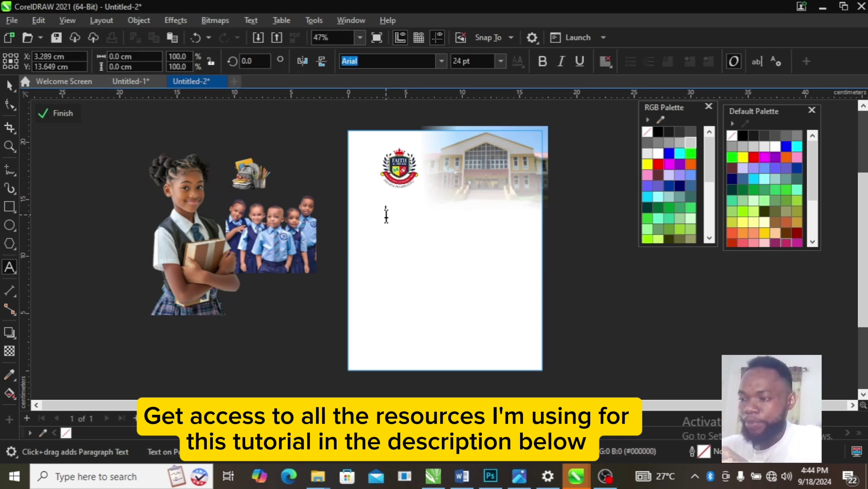
type("FA")
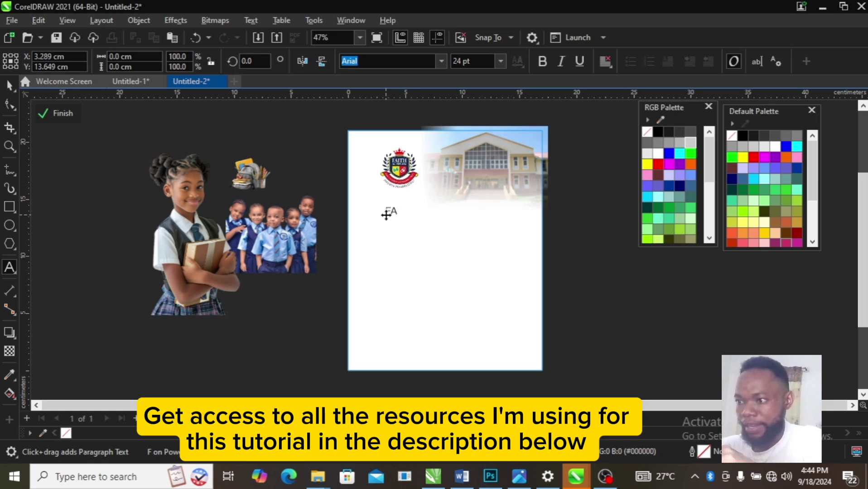
type("ITH ACADEMY")
left_click_drag(386, 215, 466, 218)
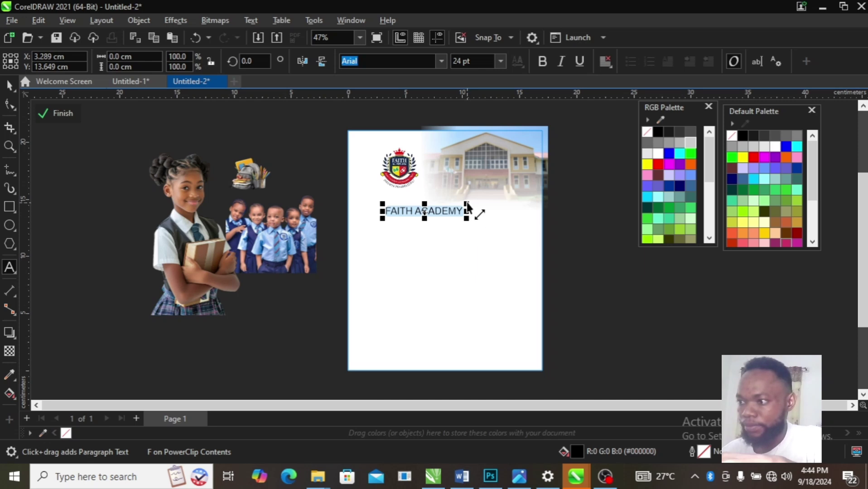
left_click_drag(466, 207, 514, 187)
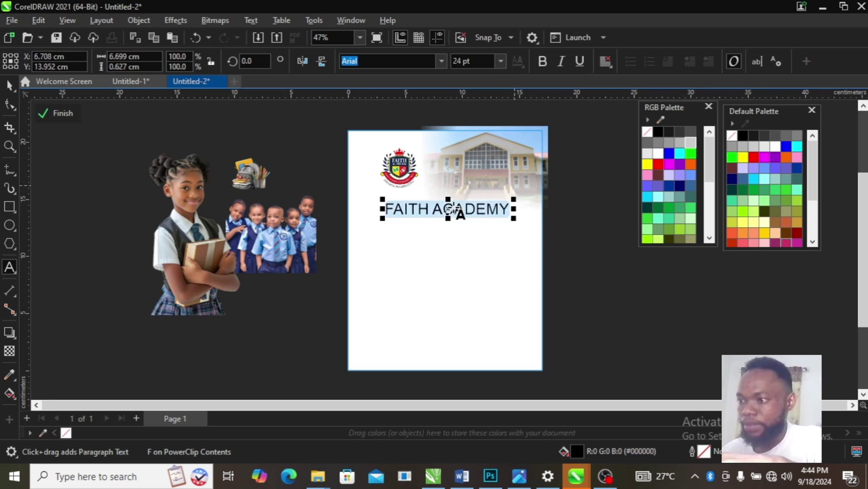
left_click_drag(446, 211, 425, 205)
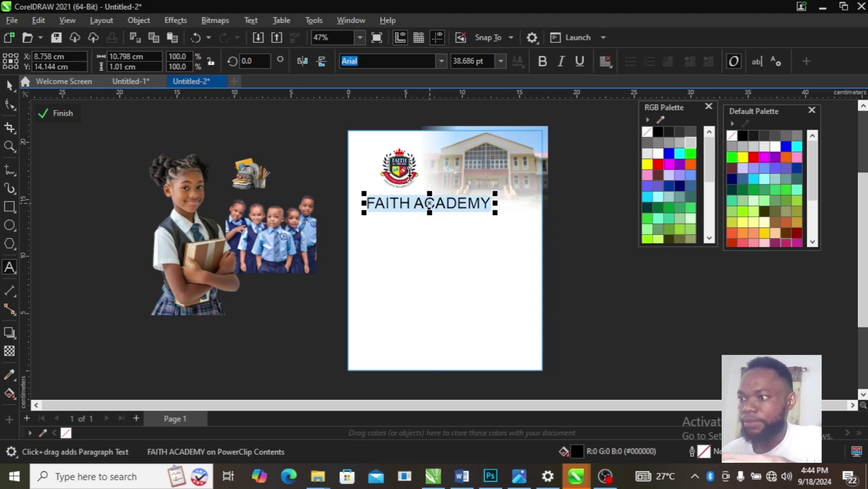
Set the "FAITH ACADEMY" text in Times New Roman Bold.
left_click(439, 62)
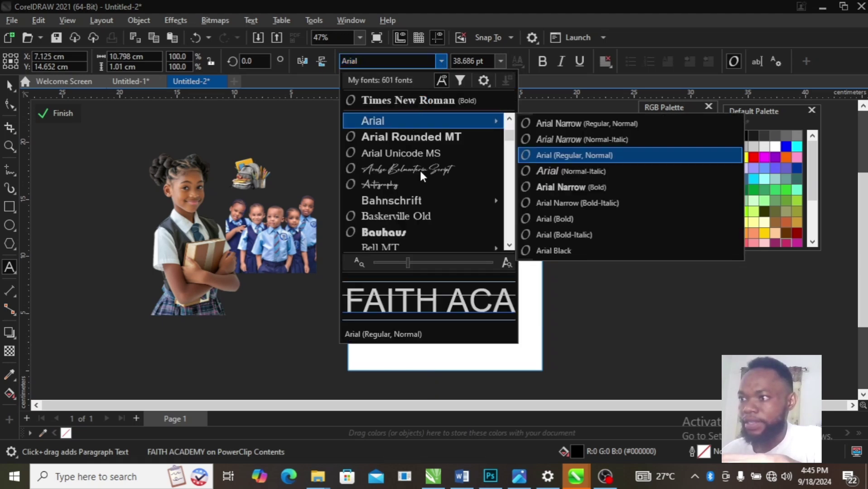
key("Escape")
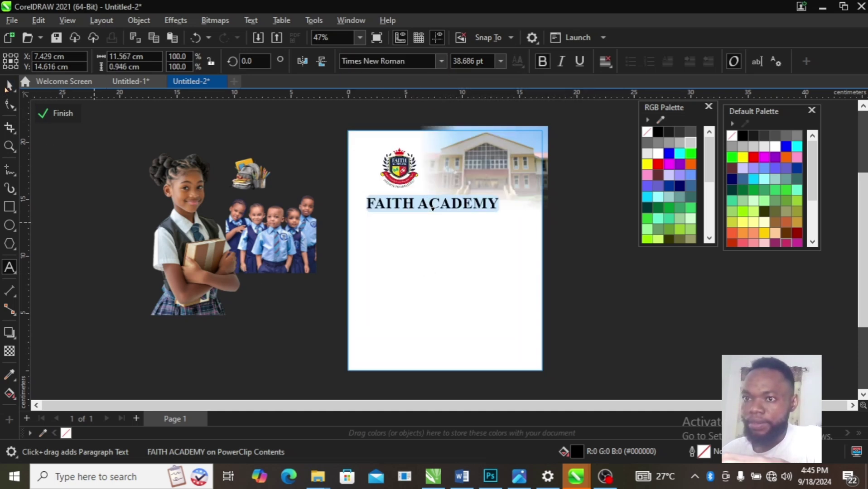
left_click(6, 86)
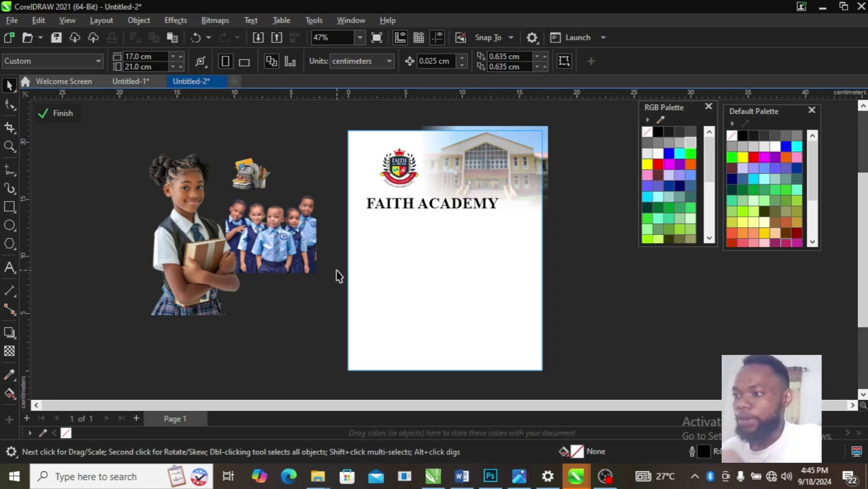
Draw a rectangle about 20.6 by 2.6 cm across the page's bottom edge, filled dark blue with no outline.
left_click(12, 205)
left_click_drag(334, 350, 568, 359)
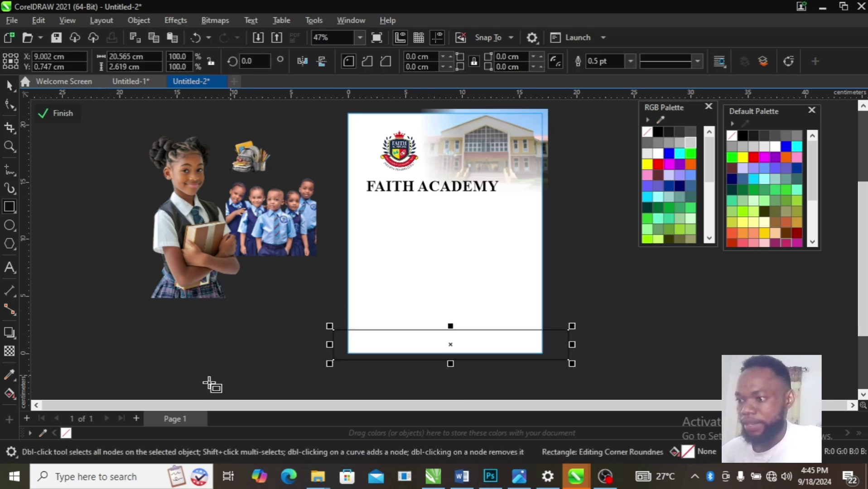
left_click(669, 189)
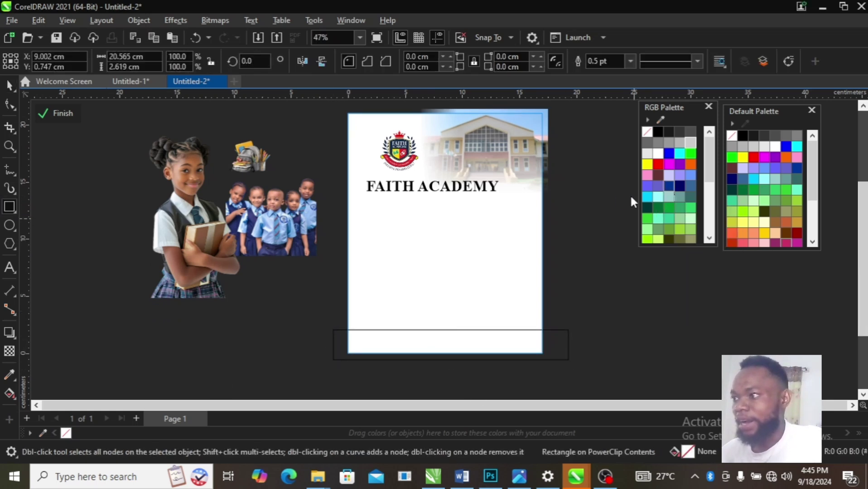
right_click(649, 134)
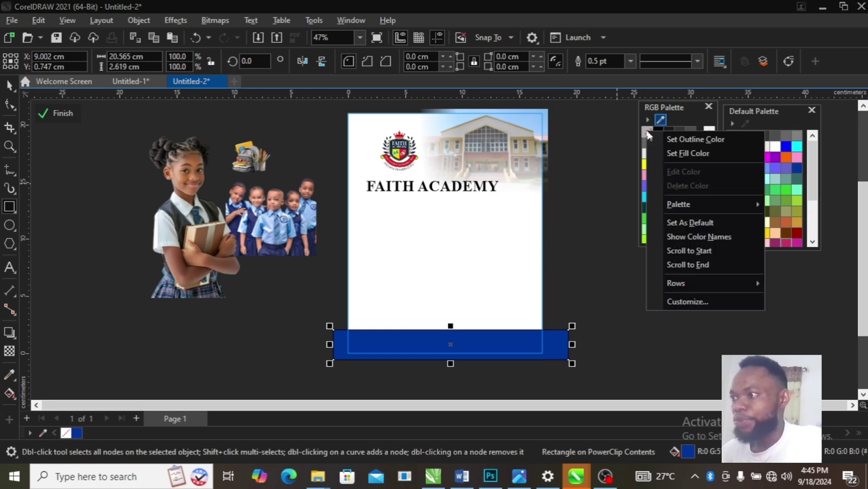
left_click(682, 138)
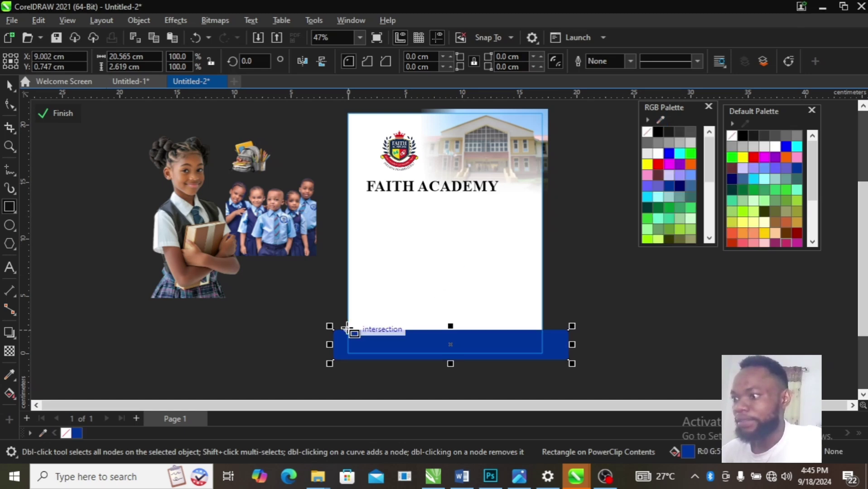
left_click(9, 85)
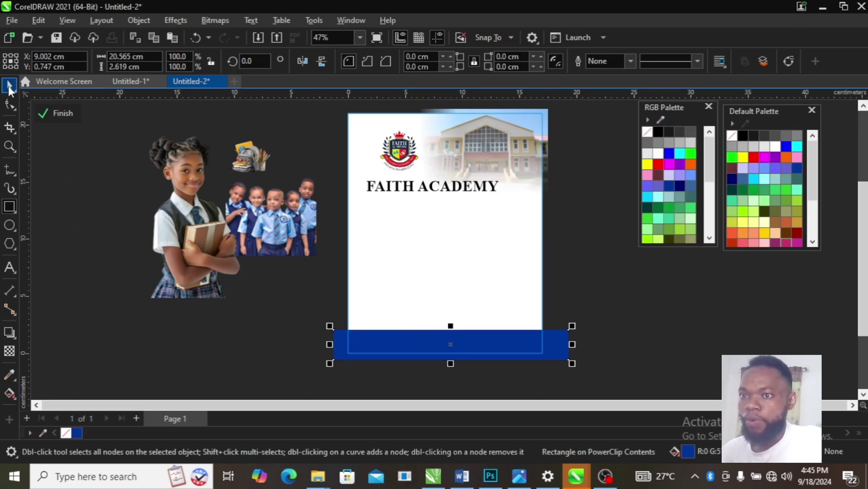
left_click(70, 192)
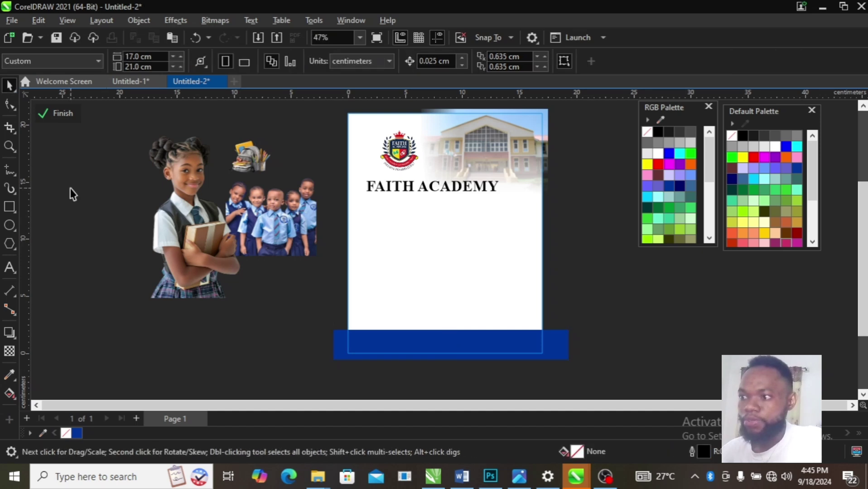
Draw a rectangle about 18.6 by 9.8 cm over the page's lower half, convert it to curves and pull its top edge down into a V.
left_click(10, 207)
left_click_drag(336, 225, 552, 341)
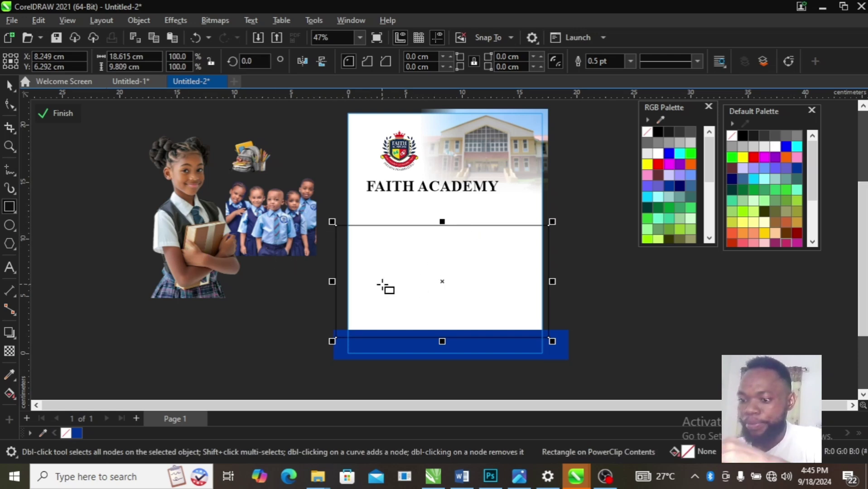
key("ctrl+q")
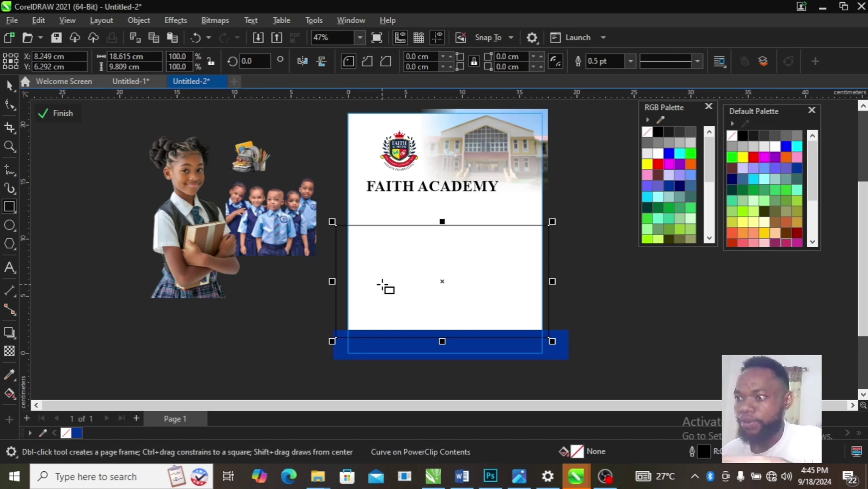
left_click(10, 108)
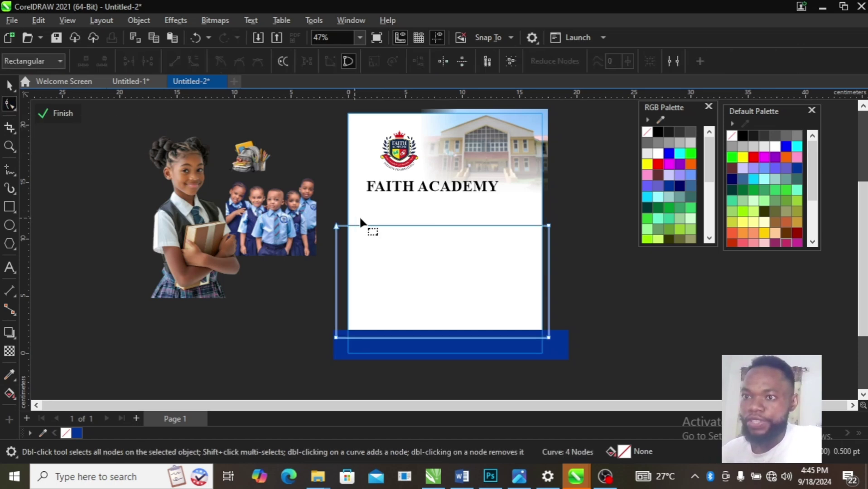
double_click(443, 225)
left_click_drag(443, 226, 453, 269)
key("space")
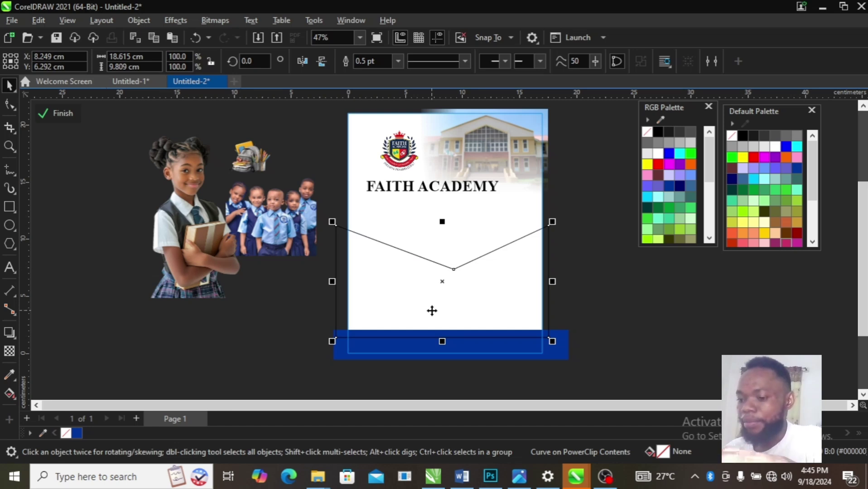
Fill the V-notched shape with light gray and remove its outline.
left_click(678, 144)
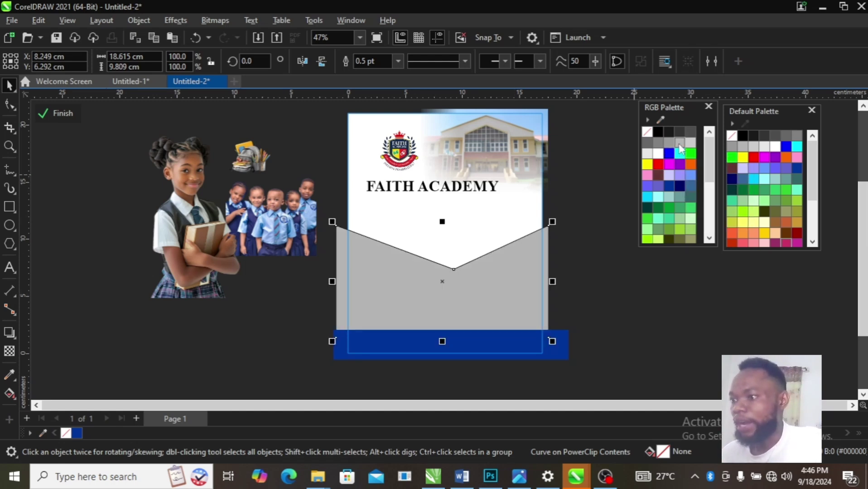
right_click(648, 135)
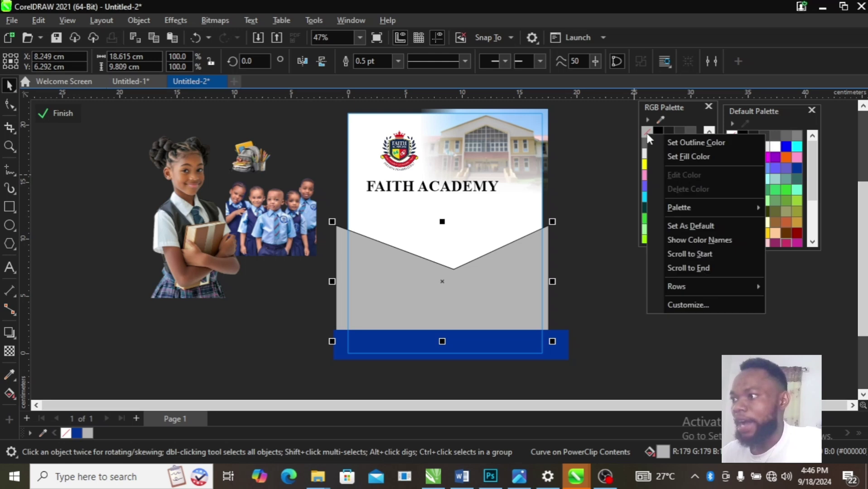
left_click(676, 142)
left_click(267, 319)
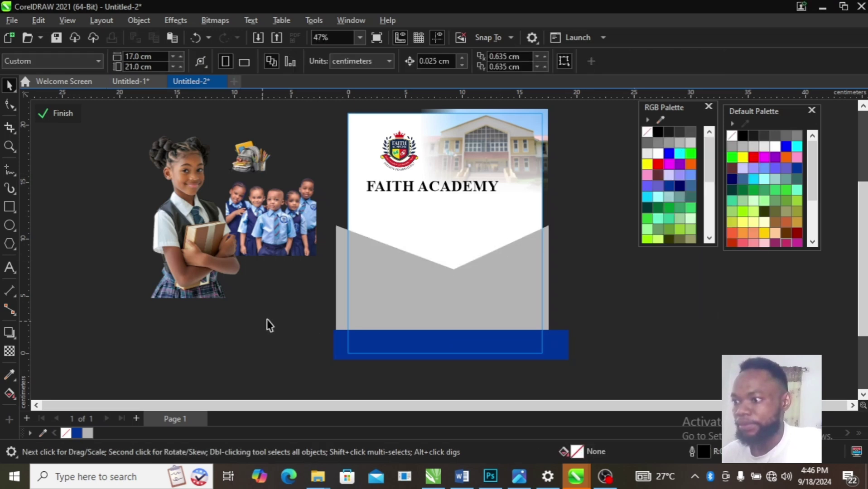
Move the gray V-notched shape up about 1.1 cm so it sits just above the blue band.
left_click(408, 288)
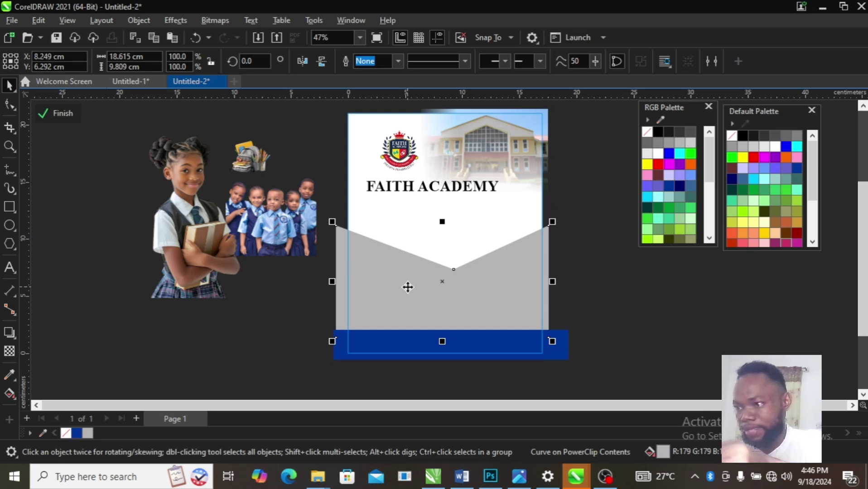
left_click_drag(407, 287, 406, 275)
right_click(407, 275)
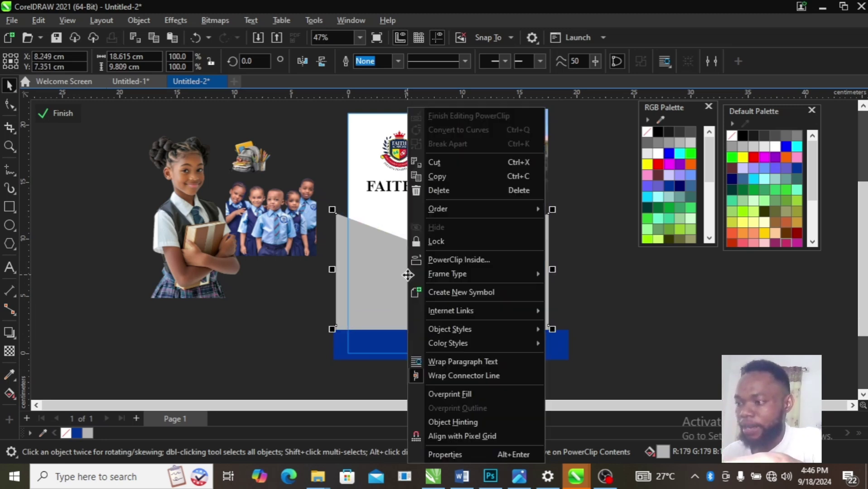
left_click(296, 281)
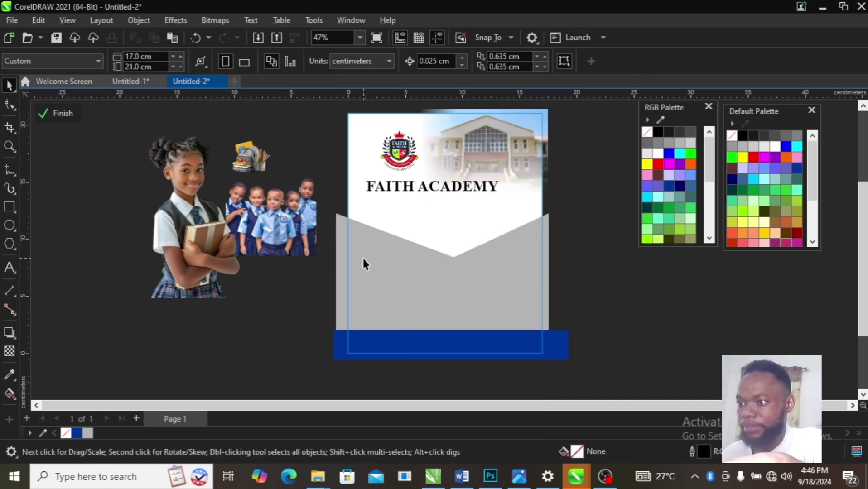
Give the V-notched shape a linear gradient from deep yellow on its left to orange on its right, and place it behind the gray copy.
left_click(362, 258)
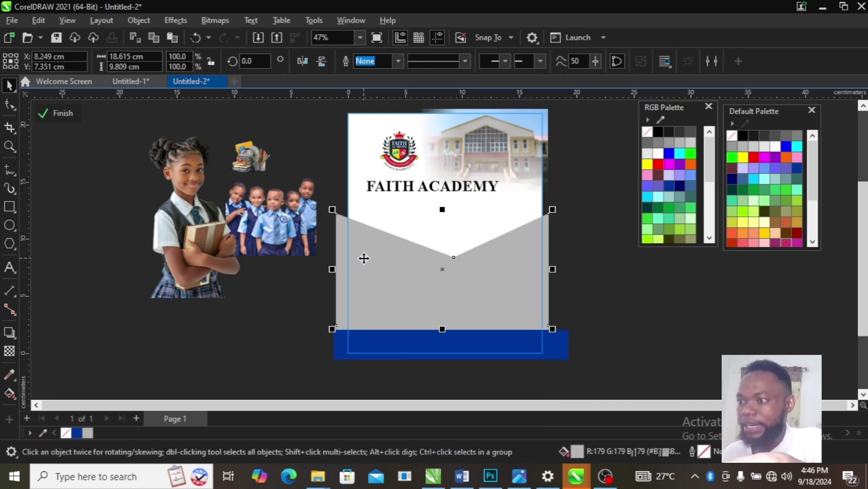
left_click(9, 393)
left_click_drag(362, 280, 554, 266)
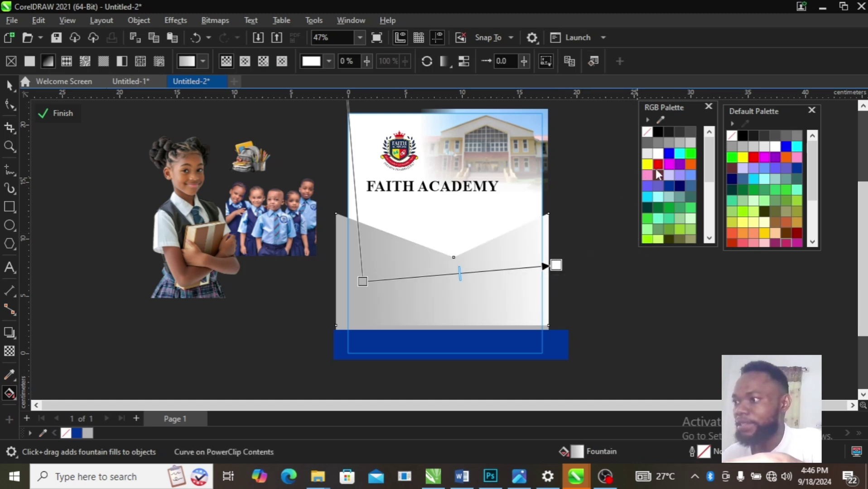
left_click(691, 165)
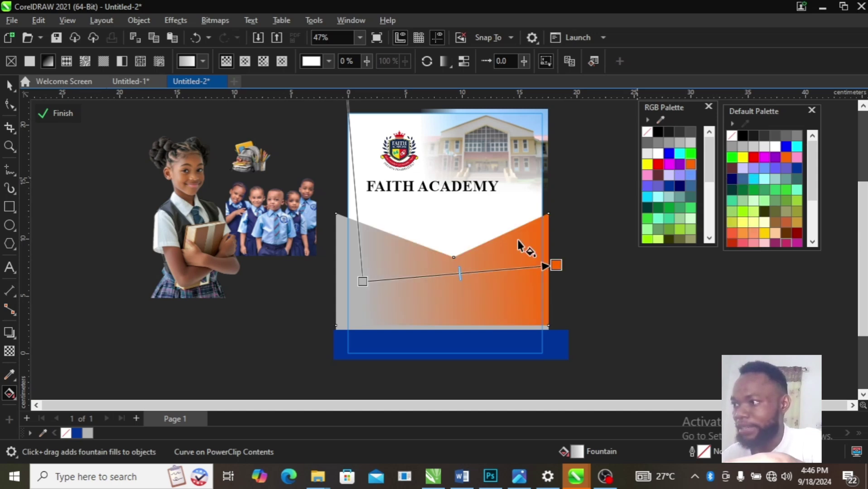
left_click(362, 282)
scroll(710, 181, "down", 5)
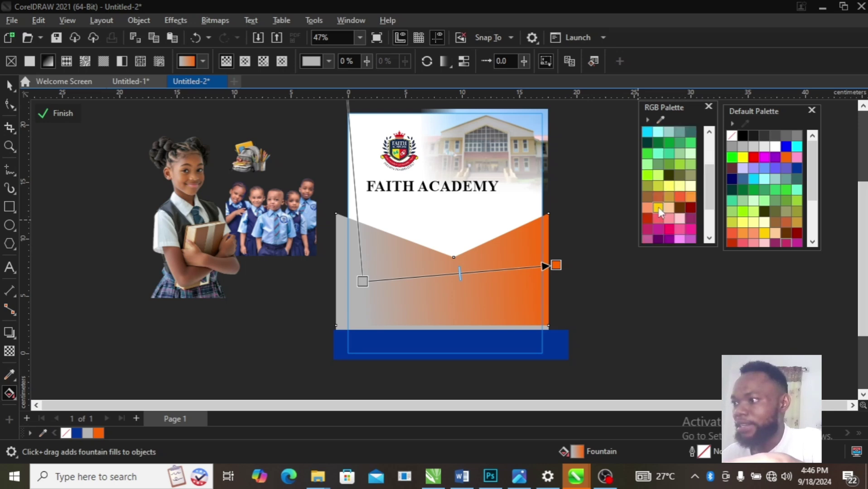
left_click(658, 207)
key("space")
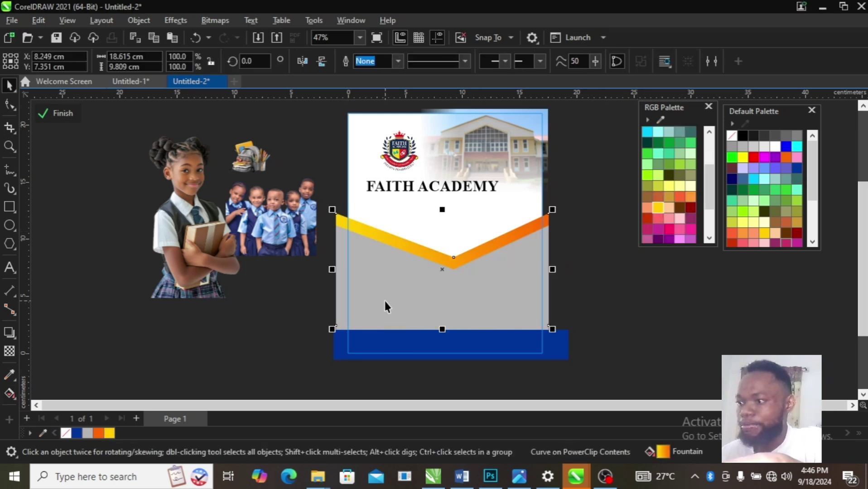
left_click(557, 275)
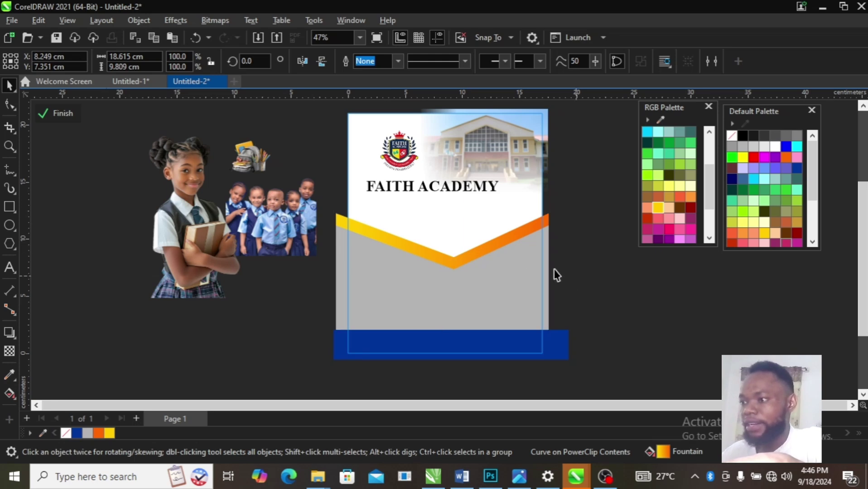
Place a copy of the gradient V-notched shape about 0.7 cm higher behind the original and mirror it horizontally.
left_click(413, 245)
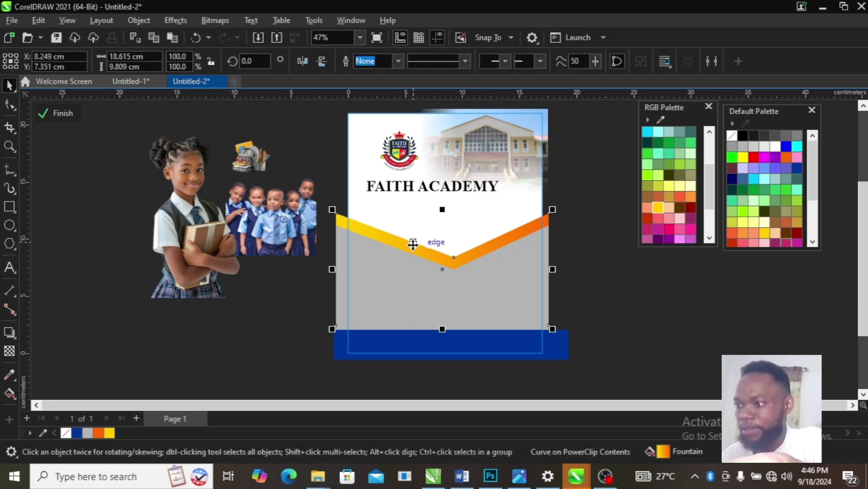
left_click_drag(413, 244, 413, 234)
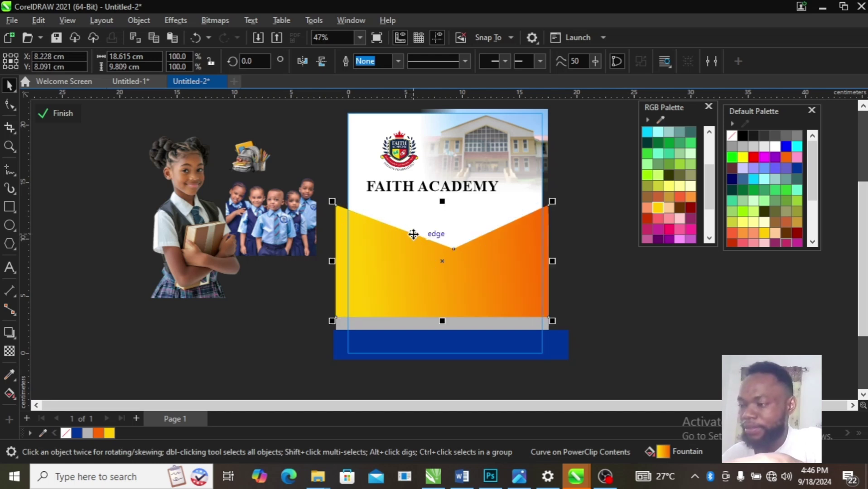
key("shift+Page_Up")
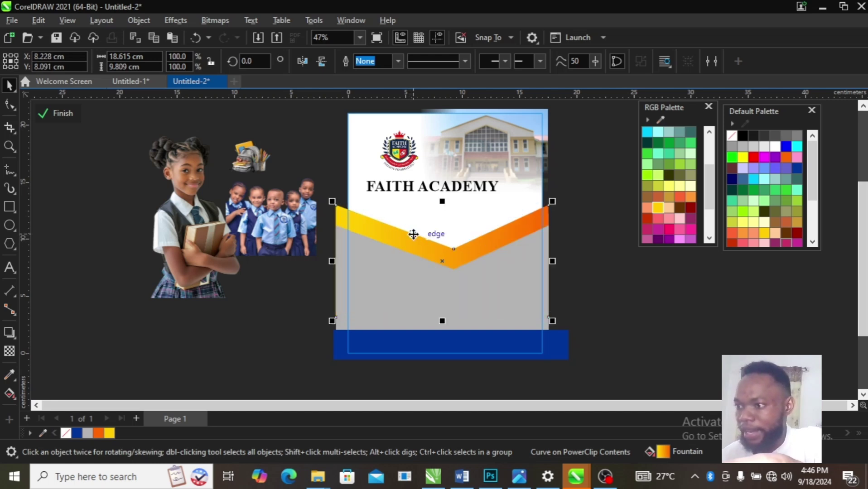
left_click(300, 63)
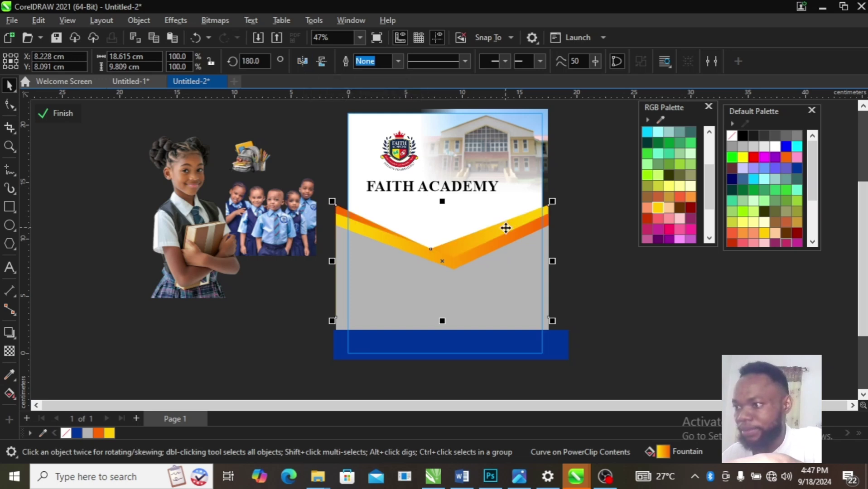
left_click(572, 270)
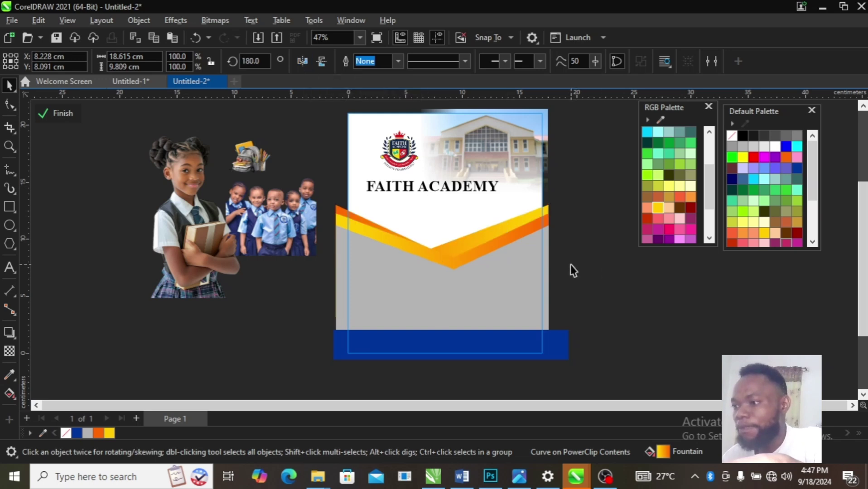
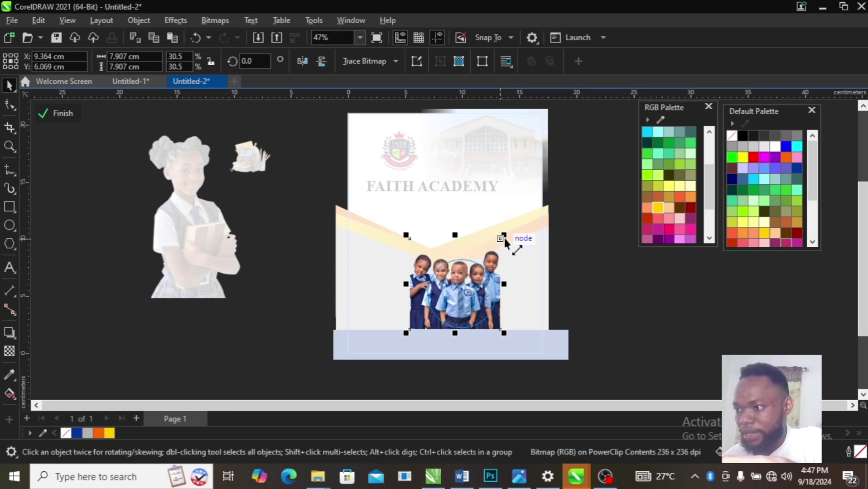
Resize the children's group photo inside its circular frame to about 6 cm square and move the frame up over the V's point.
left_click_drag(504, 239, 502, 245)
left_click_drag(464, 282, 470, 290)
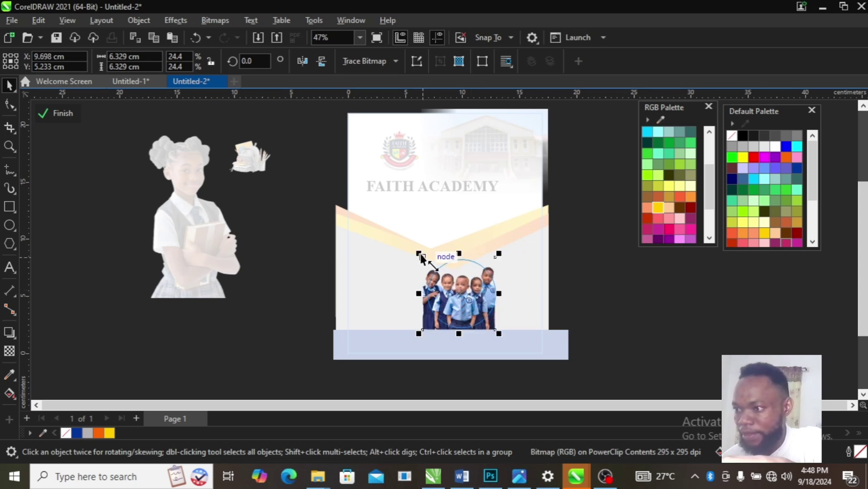
left_click_drag(420, 255, 423, 258)
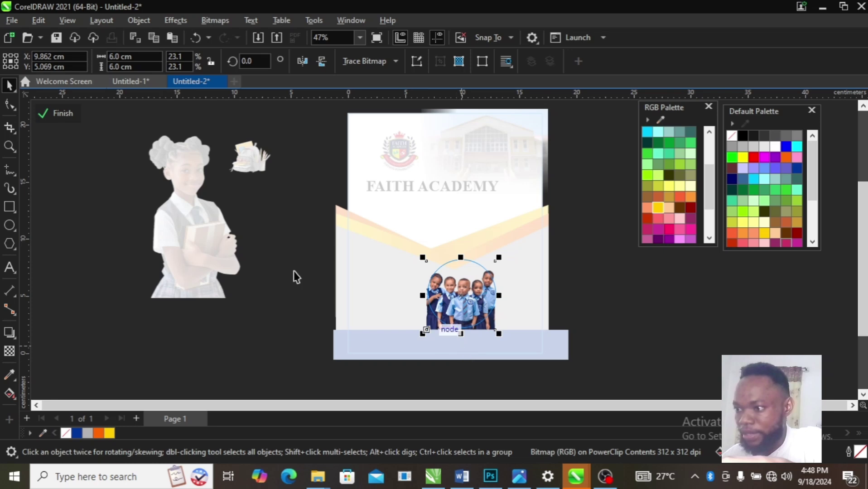
left_click(49, 113)
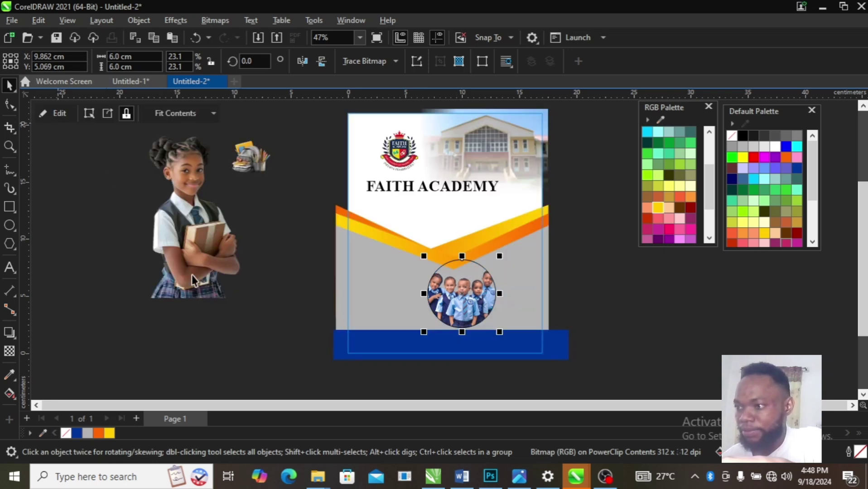
left_click(266, 363)
left_click_drag(456, 293, 434, 249)
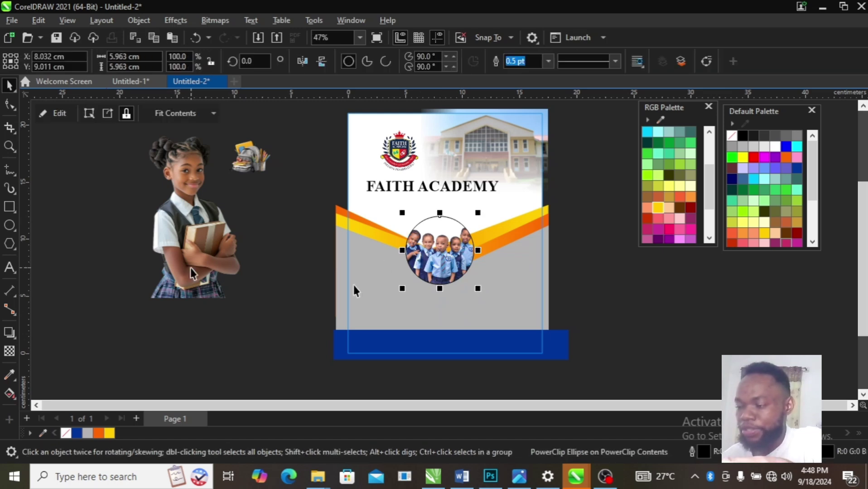
Draw a circle about 7 cm in diameter and center it around the circular photo frame.
left_click(10, 225)
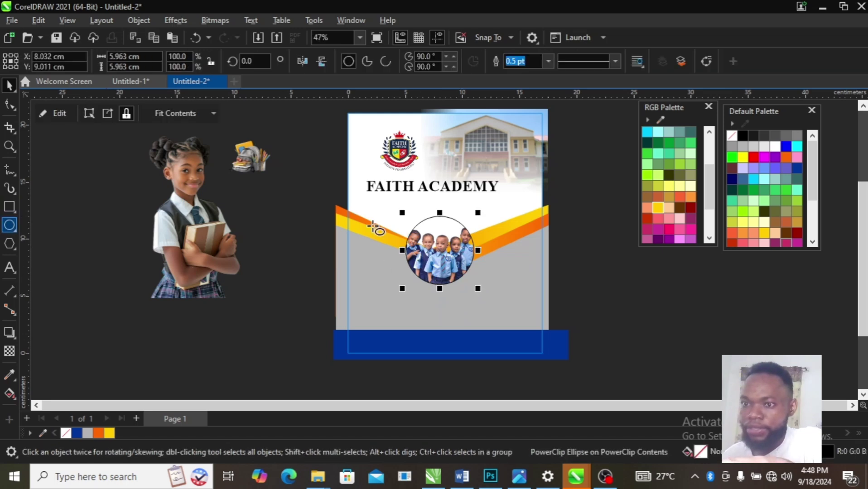
left_click_drag(395, 220, 477, 302)
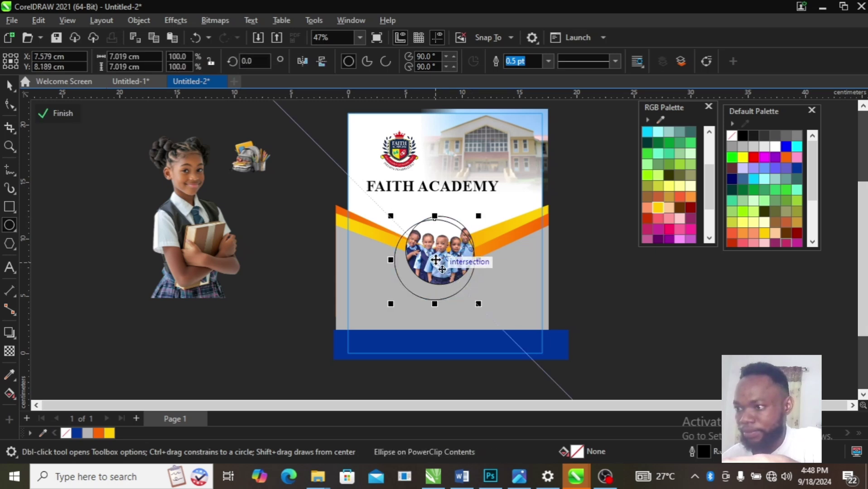
left_click_drag(442, 258, 440, 249)
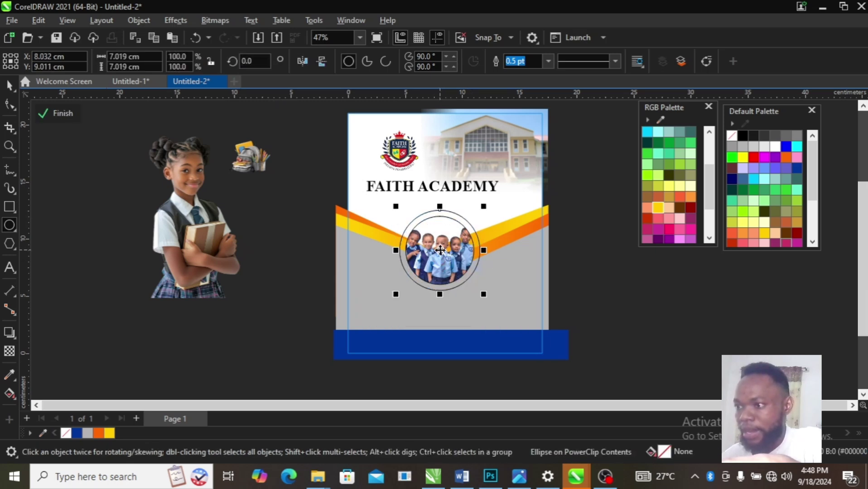
key("space")
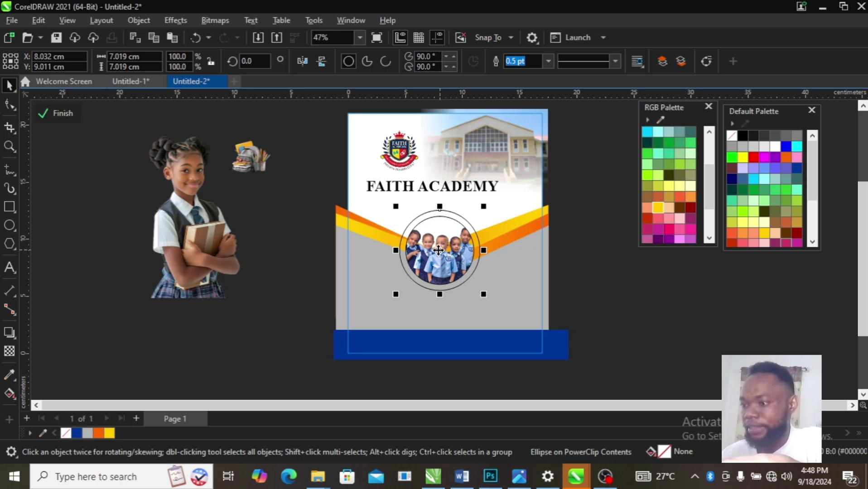
left_click(290, 289)
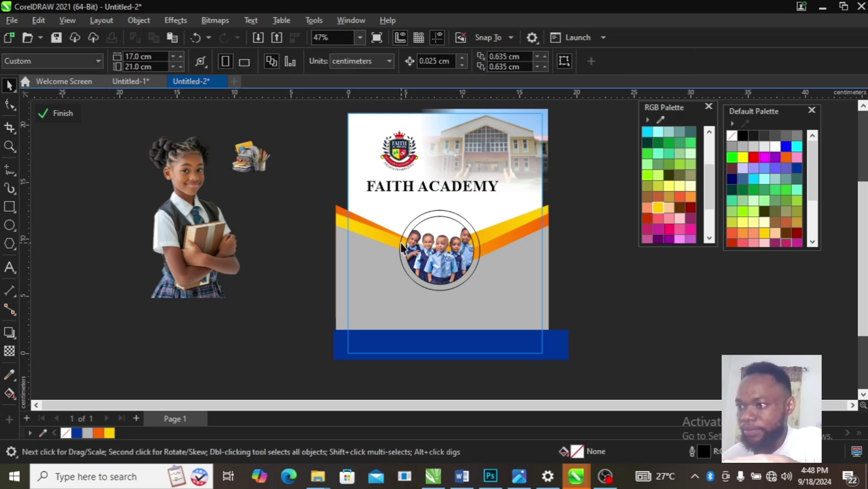
Fill the 7 cm circle with a linear gradient running from orange on its left to deep yellow on its right.
left_click(401, 245)
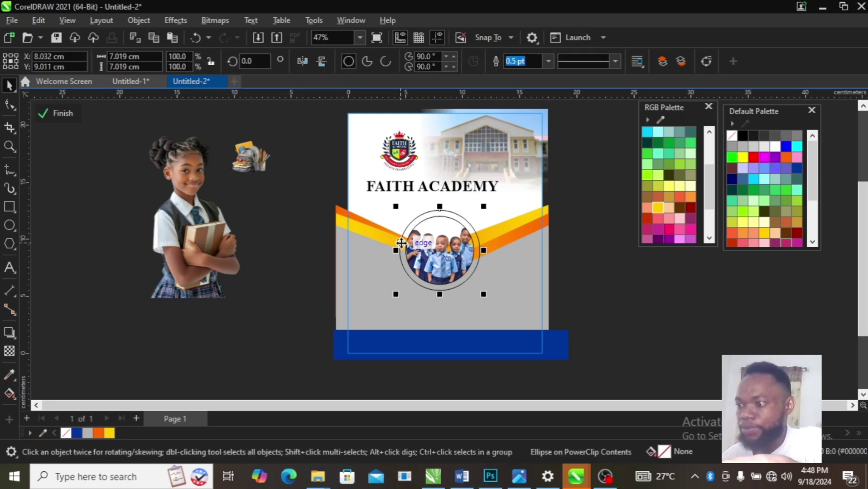
left_click(9, 395)
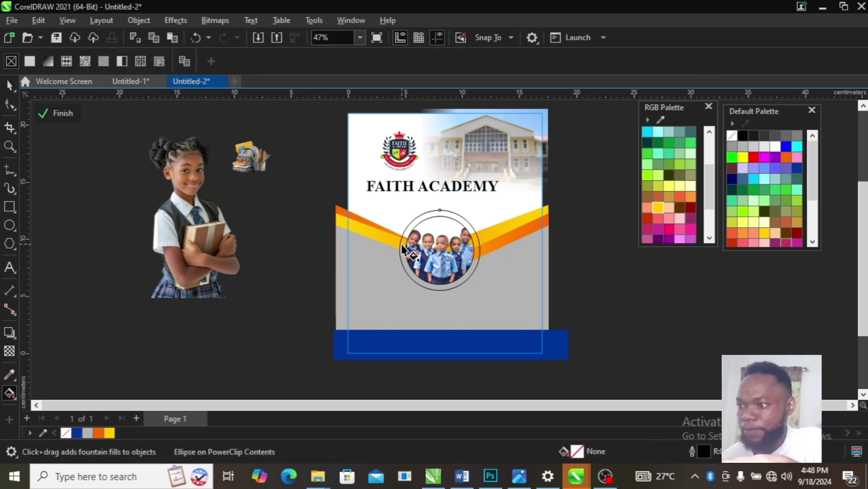
left_click_drag(401, 247, 479, 250)
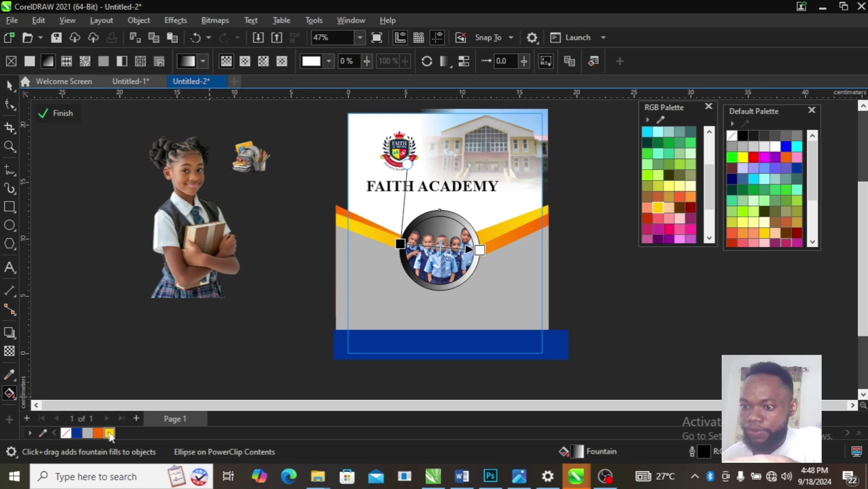
left_click(110, 434)
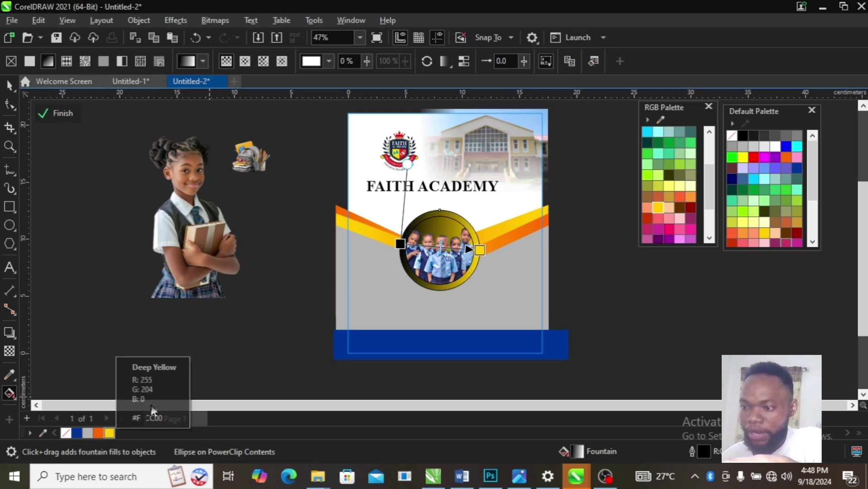
left_click(400, 244)
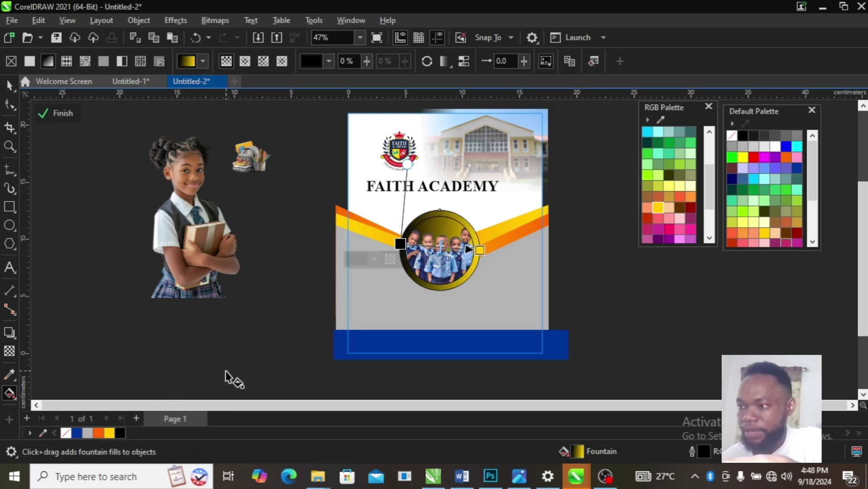
left_click(102, 434)
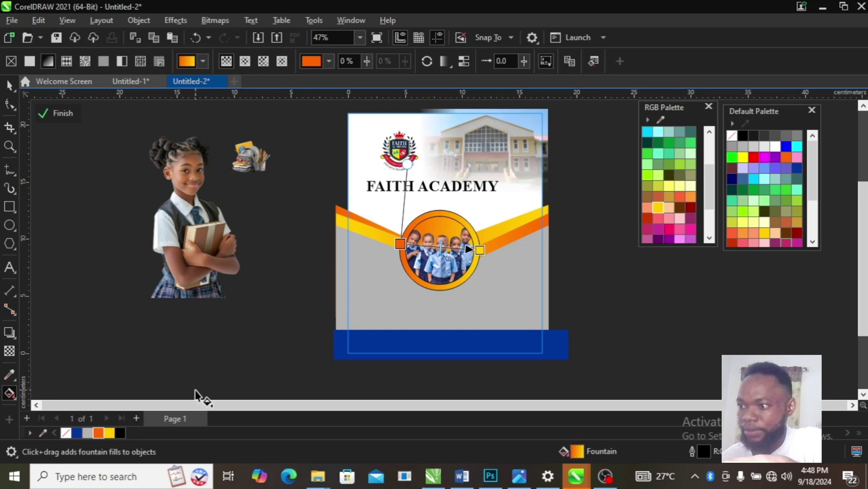
key("space")
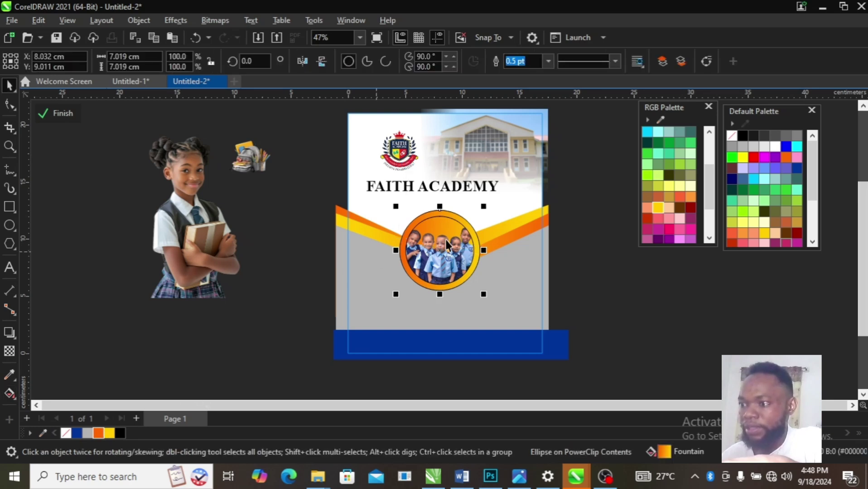
Fill the circular photo frame with white behind the children.
left_click(451, 247)
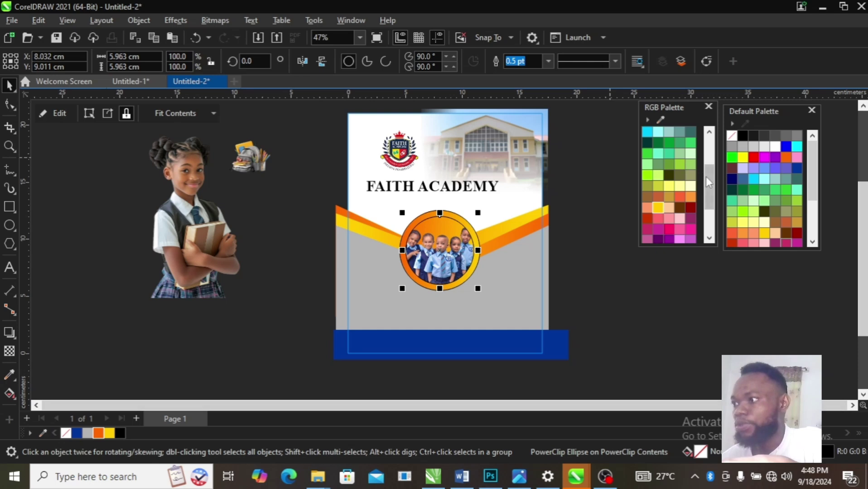
left_click_drag(707, 177, 707, 153)
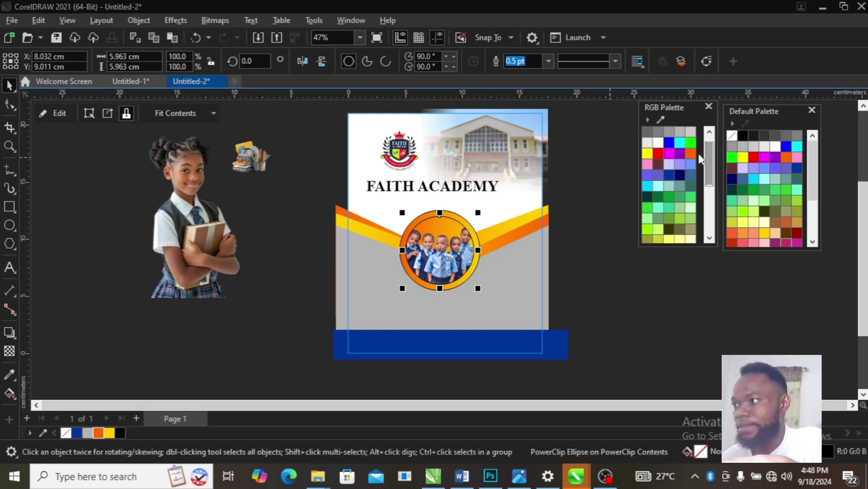
left_click(657, 143)
left_click(310, 315)
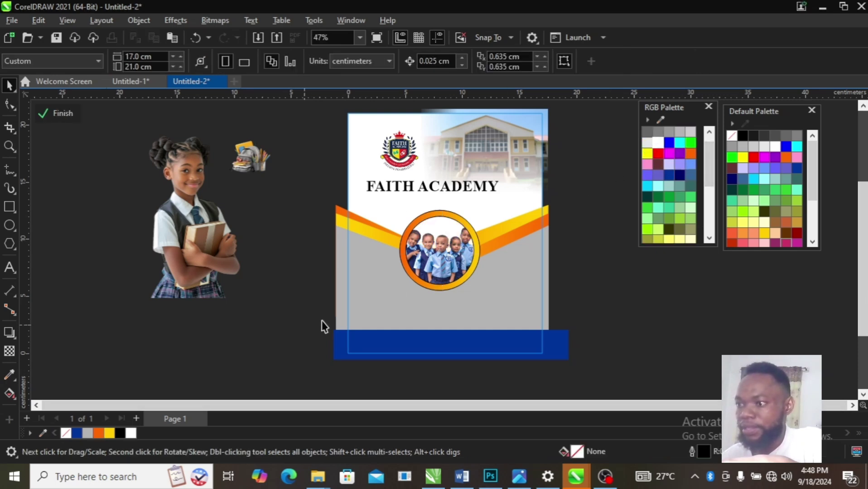
Remove the outline from both the gradient circle and the circular photo frame.
left_click_drag(304, 326, 508, 202)
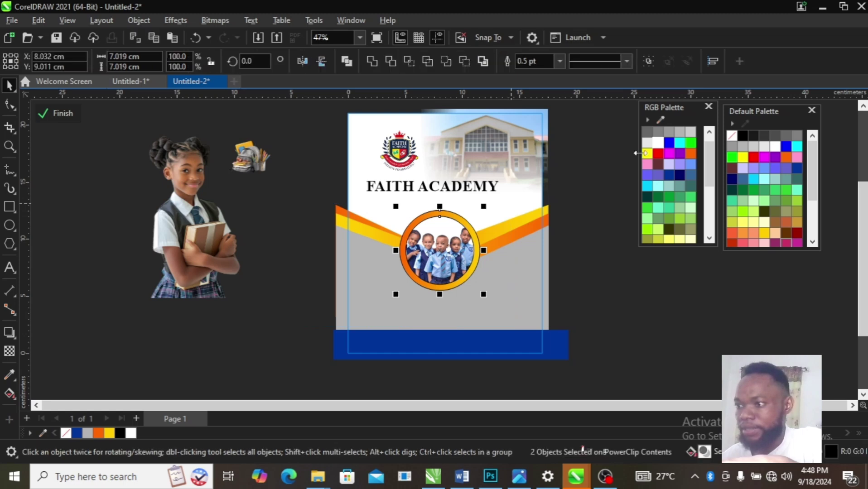
left_click_drag(711, 157, 709, 140)
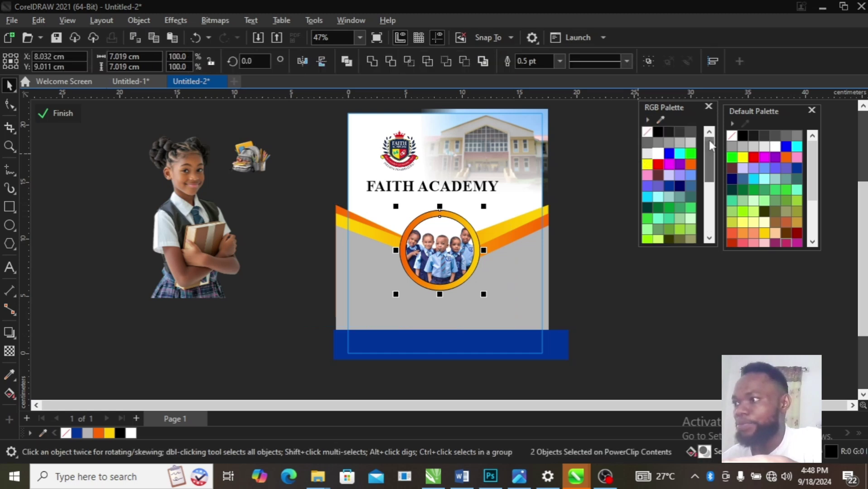
right_click(649, 132)
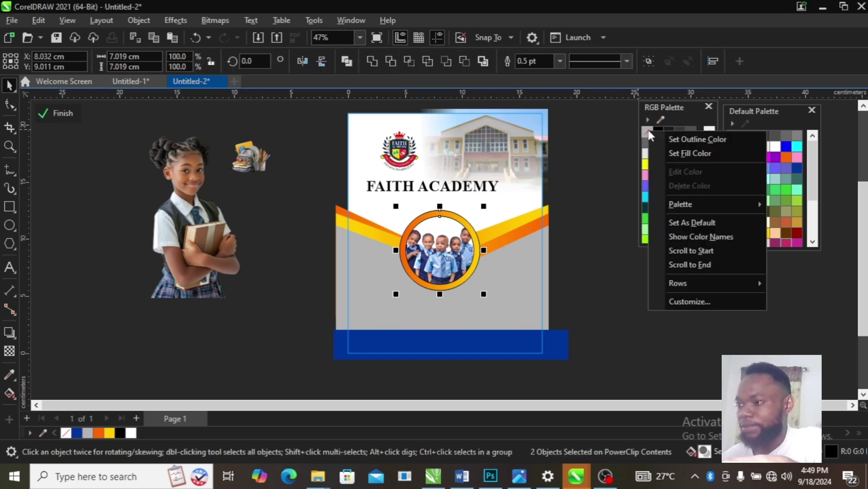
left_click(677, 138)
left_click(295, 288)
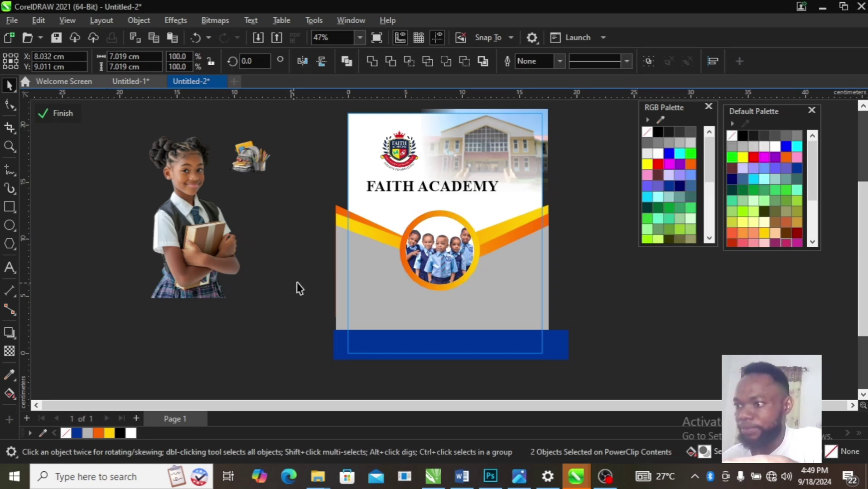
Scale the circular photo frame with the children to 92%, about 5.5 cm in diameter, inside the gradient circle.
left_click(443, 249)
left_click_drag(478, 213, 475, 215)
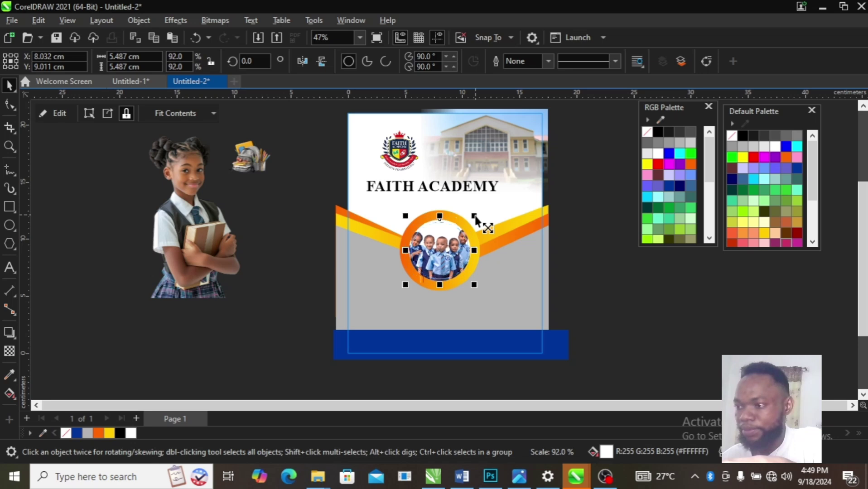
left_click(320, 297)
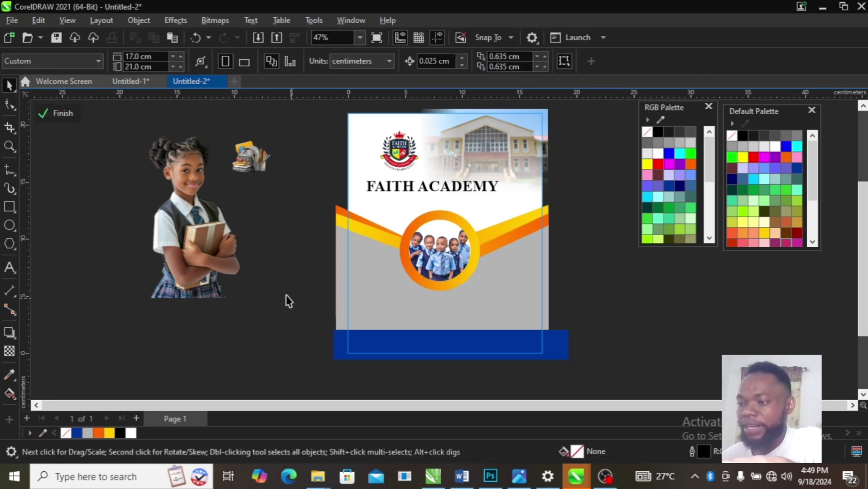
Scale the schoolgirl image to about 6.3 by 10.5 cm, place it at the cover's lower right and mirror it horizontally.
left_click(186, 216)
left_click_drag(186, 215, 290, 261)
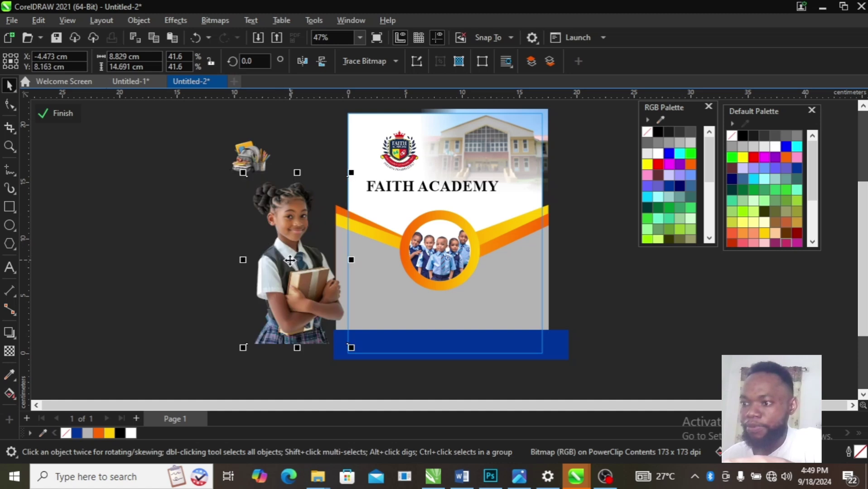
left_click_drag(349, 177, 324, 223)
left_click_drag(271, 261, 516, 263)
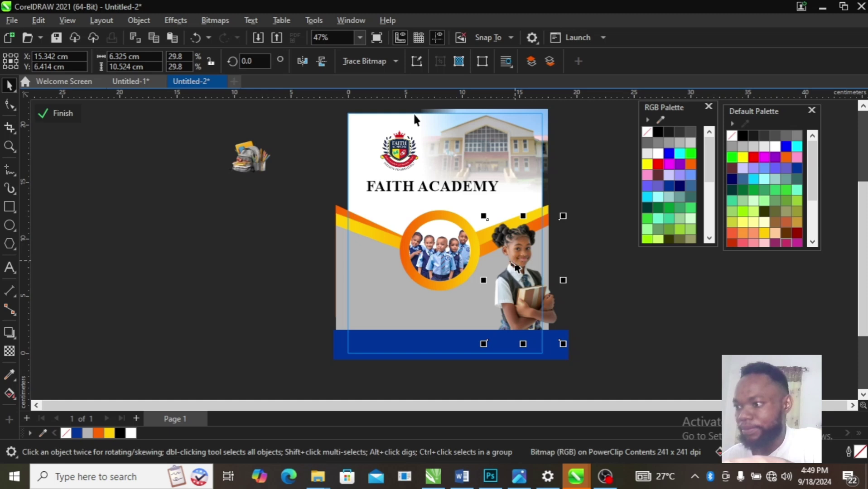
left_click(304, 61)
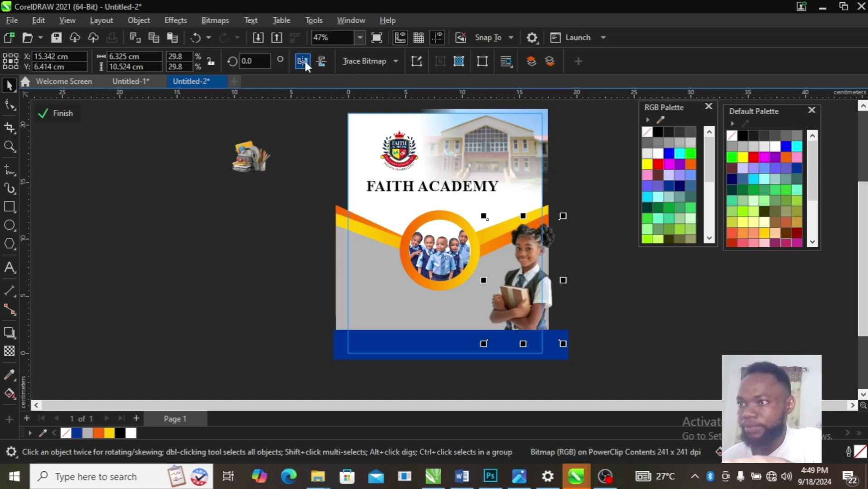
left_click_drag(528, 278, 528, 279)
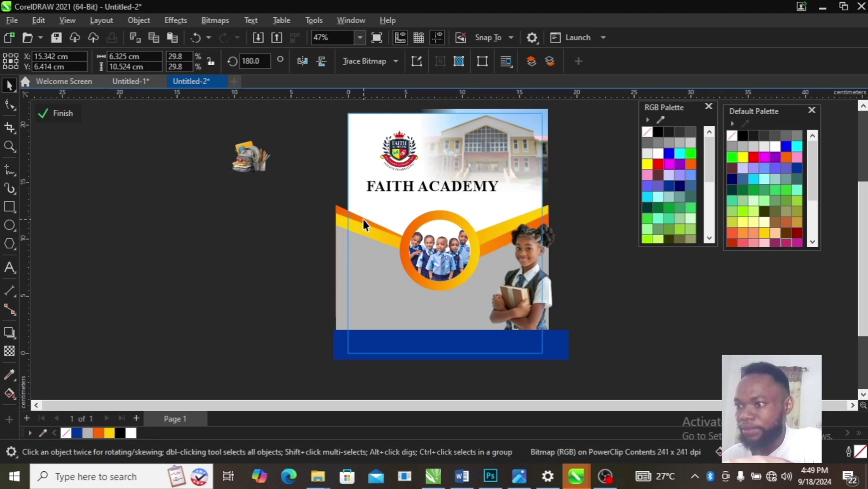
Move the orange V band up slightly and shift the schoolgirl up and inward, standing on the blue footer.
left_click_drag(363, 218, 362, 210)
left_click(248, 254)
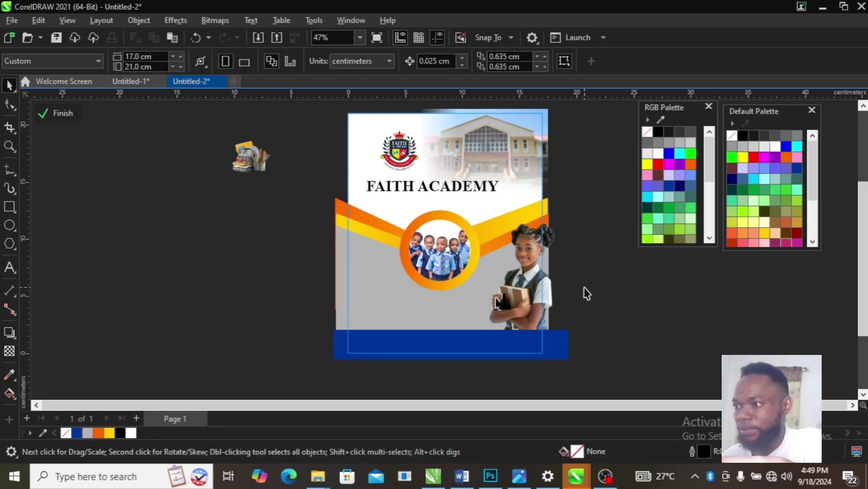
left_click_drag(529, 283, 514, 270)
left_click(629, 288)
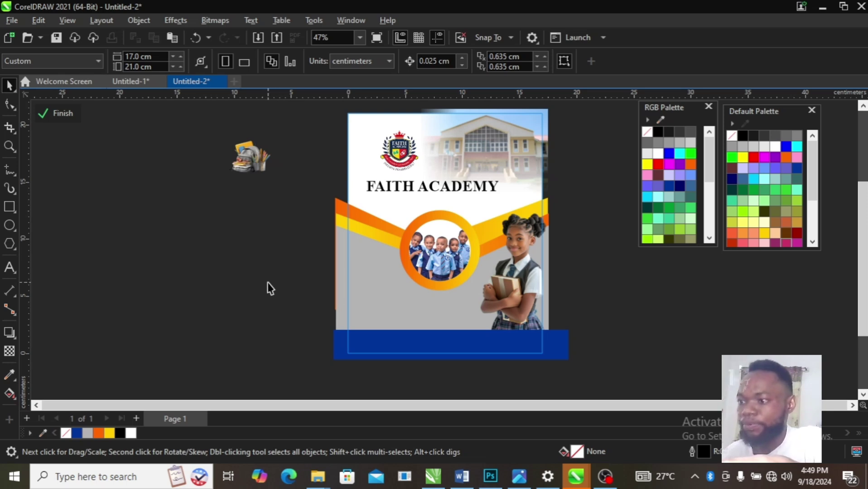
Move the gradient circle and its framed photo up together, slightly to the right, over the middle of the V bands.
left_click_drag(286, 274, 485, 253)
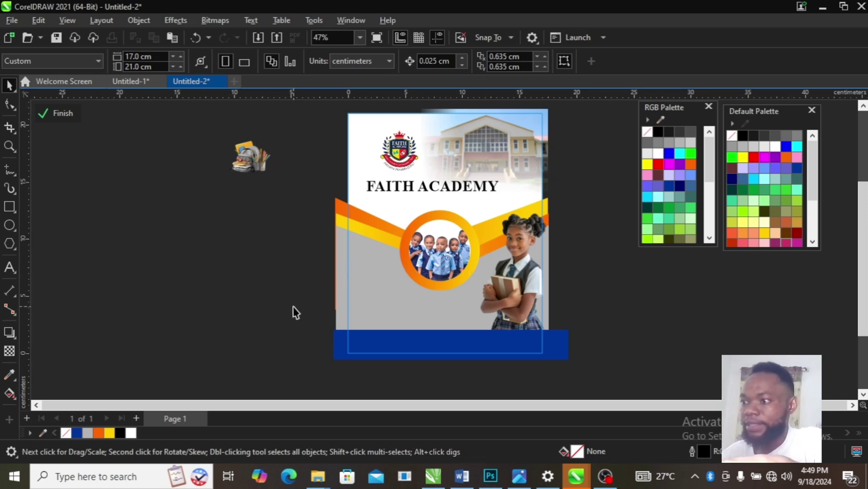
left_click_drag(293, 307, 487, 210)
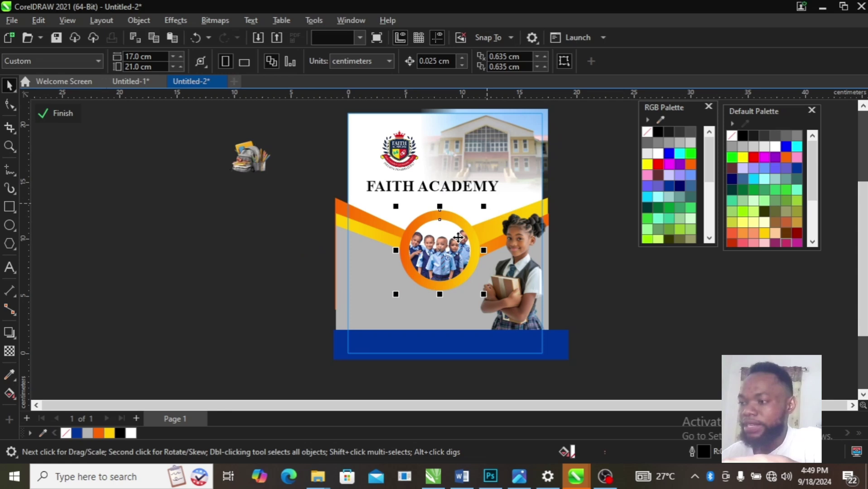
left_click_drag(443, 246, 442, 243)
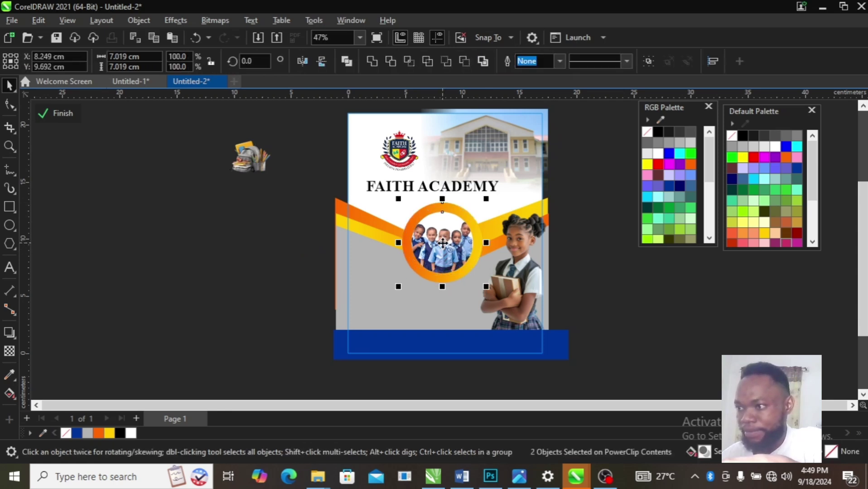
key("Down")
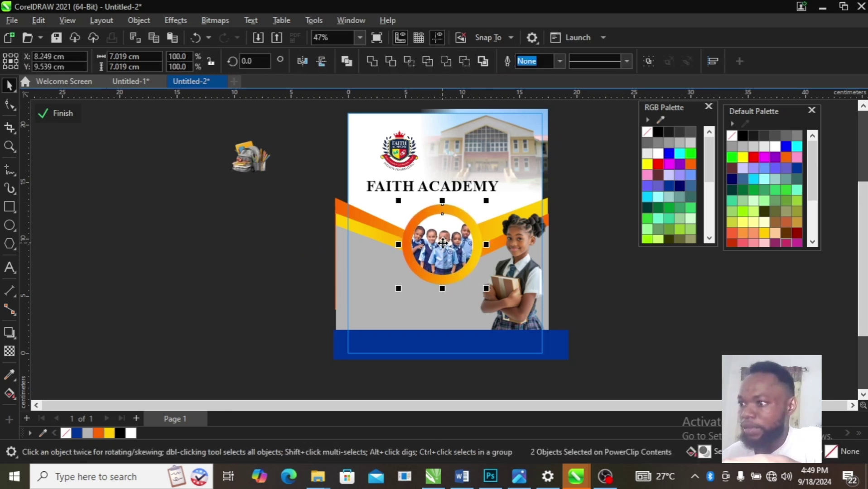
left_click(88, 302)
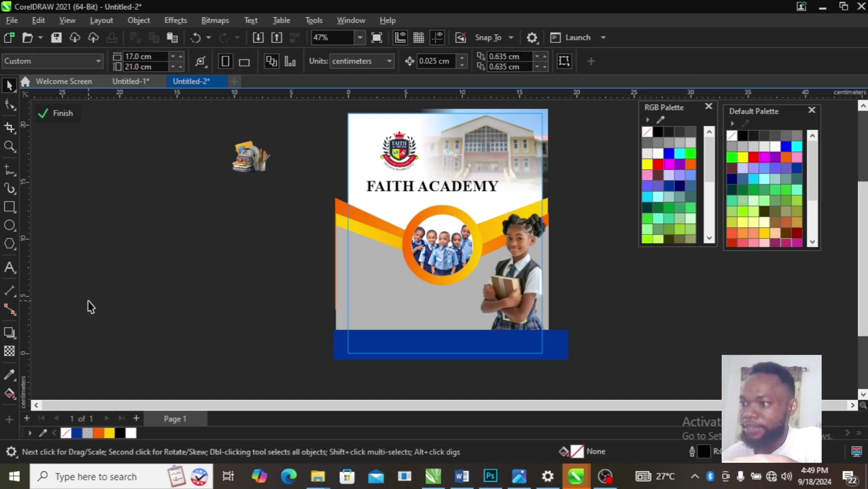
Draw a white-filled horizontal rectangle about 10.5 by 0.67 cm below the photo circle, beside the schoolgirl.
left_click(9, 208)
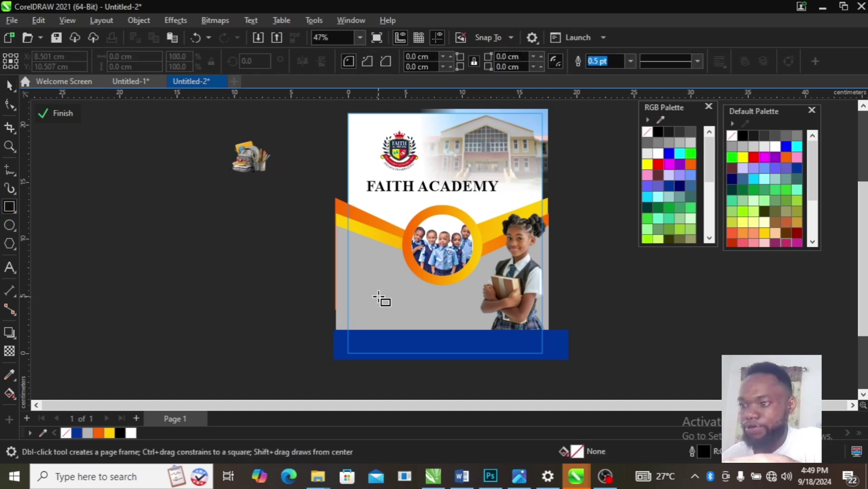
left_click_drag(372, 292, 478, 300)
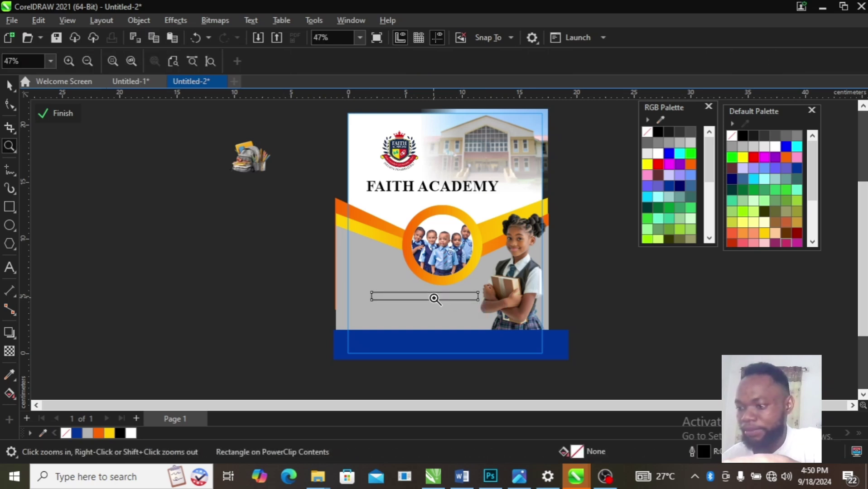
key("z")
left_click_drag(339, 265, 555, 352)
key("space")
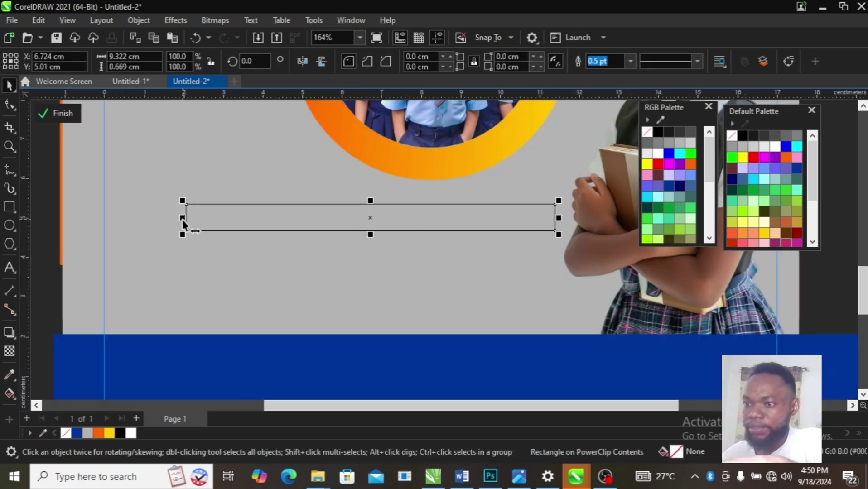
left_click_drag(182, 219, 134, 219)
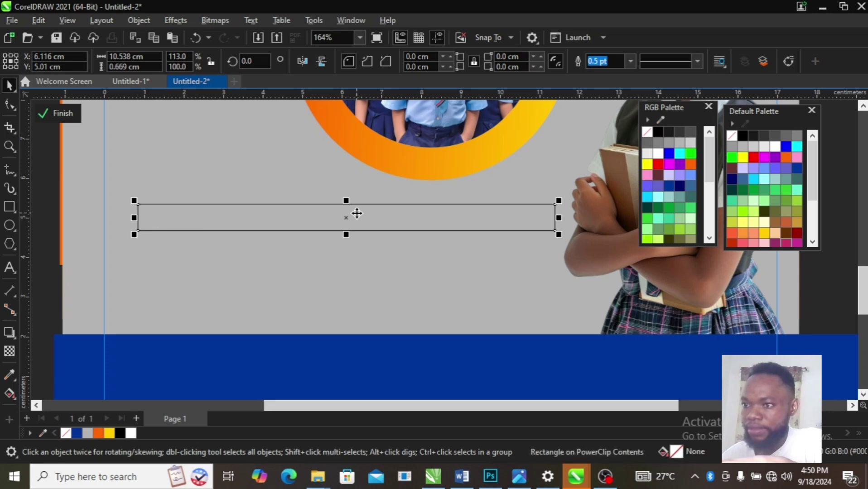
left_click(131, 433)
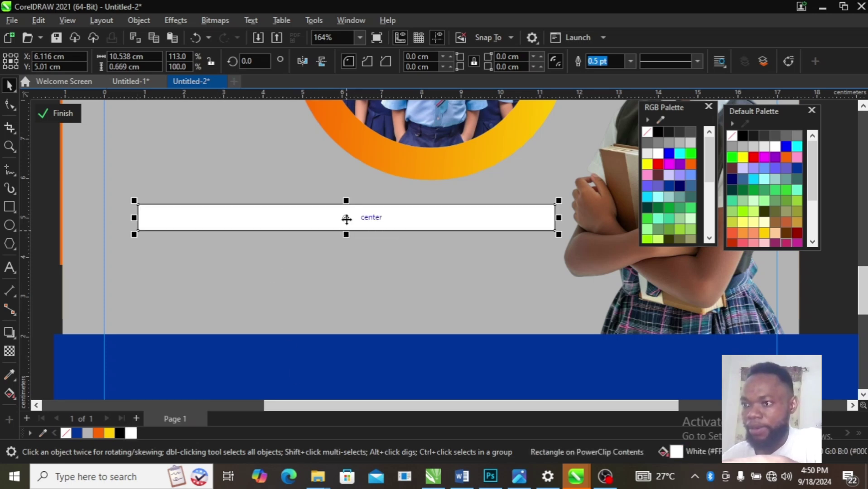
Duplicate the white bar downward at even, narrow spacing to make a stack of four bars.
left_click_drag(346, 219, 349, 248)
right_click(349, 248)
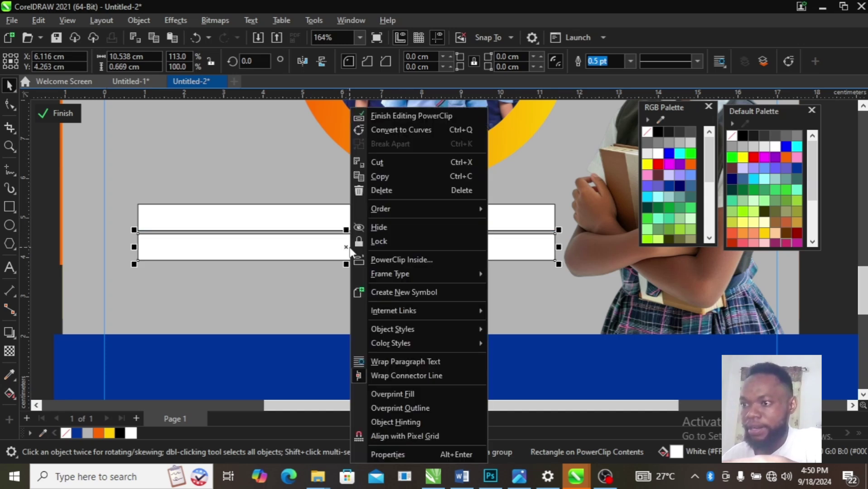
left_click(302, 256)
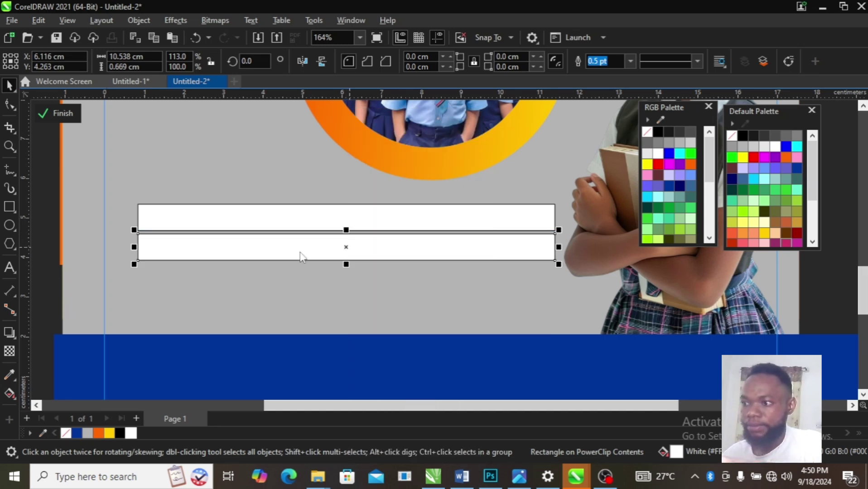
key("ctrl+r")
key("ctrl+r")
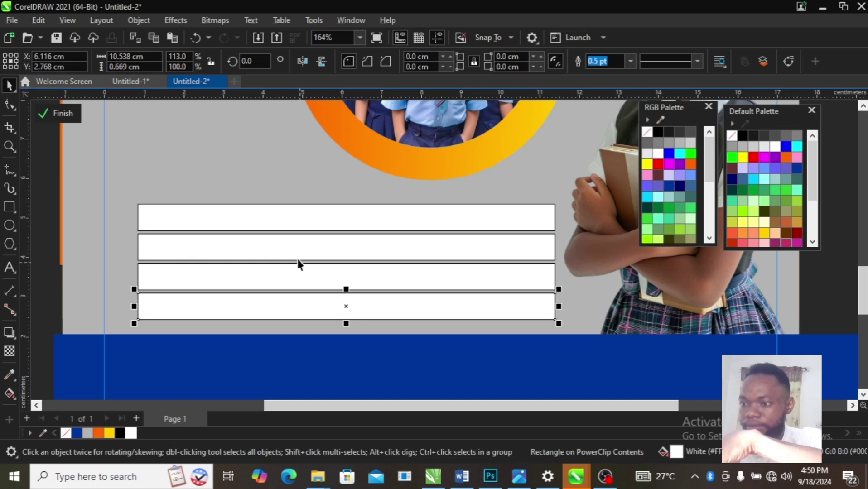
Create narrowed copies of all four white bars, about 2.4 cm wide, over their left ends.
left_click(283, 216)
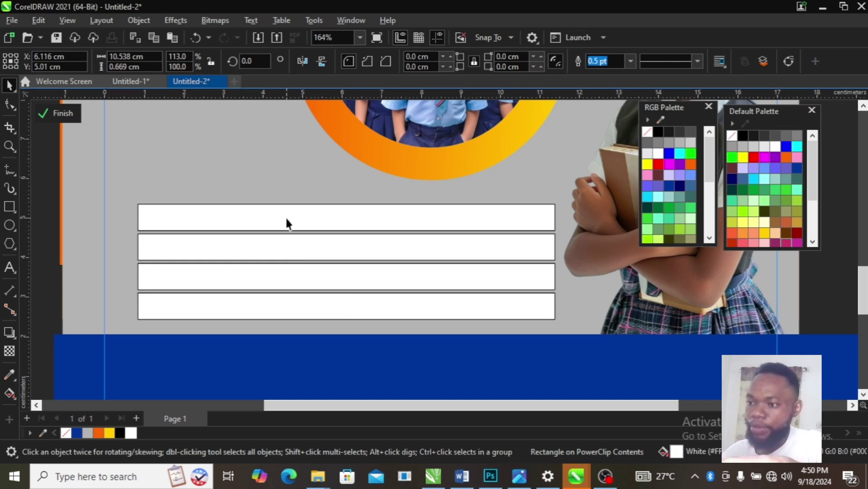
left_click(295, 250, "shift")
left_click(304, 277, "shift")
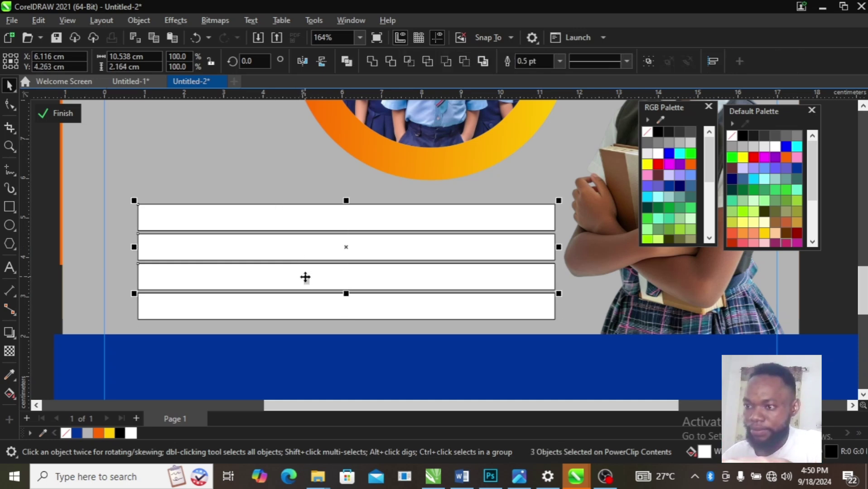
left_click(311, 302, "shift")
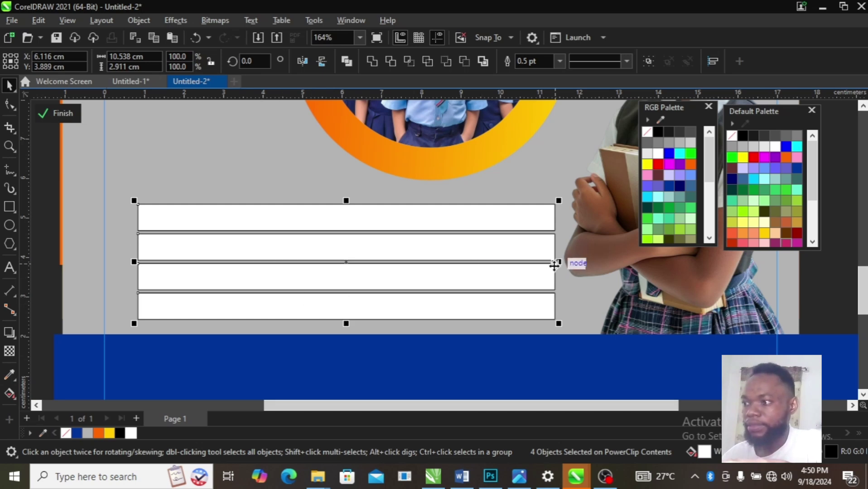
left_click_drag(555, 264, 233, 265)
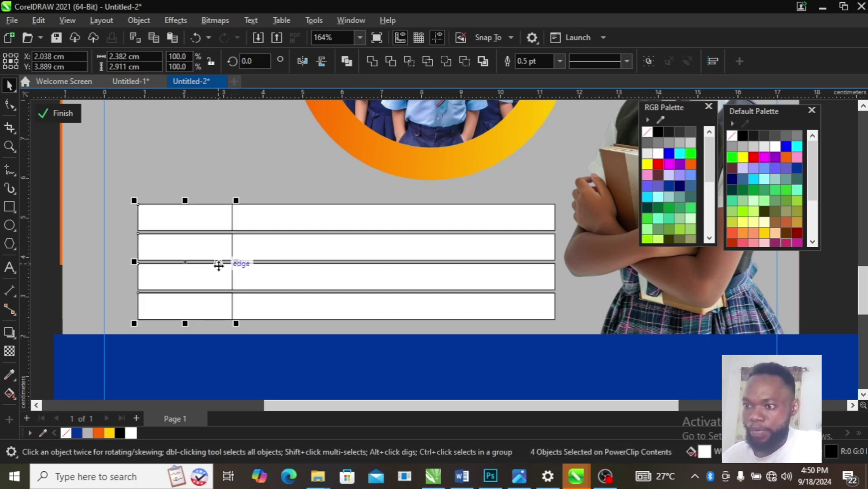
Fill the four narrow label boxes with the footer's dark blue and remove their outlines.
left_click(77, 432)
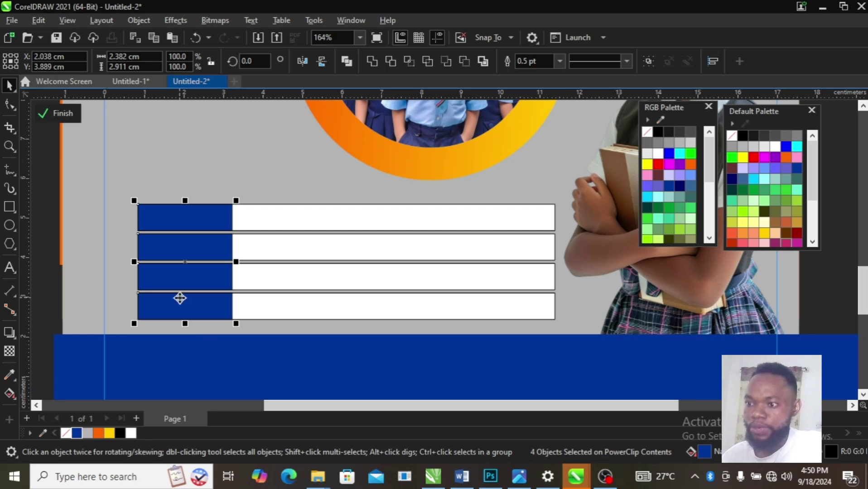
right_click(66, 435)
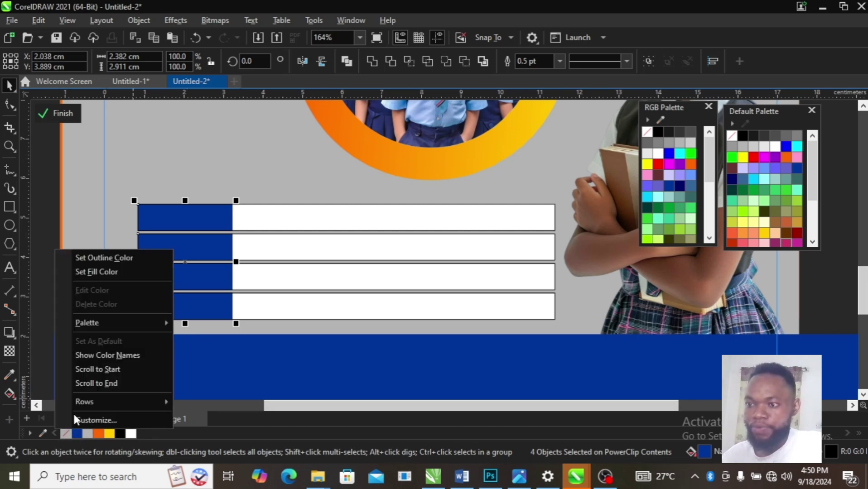
left_click(135, 255)
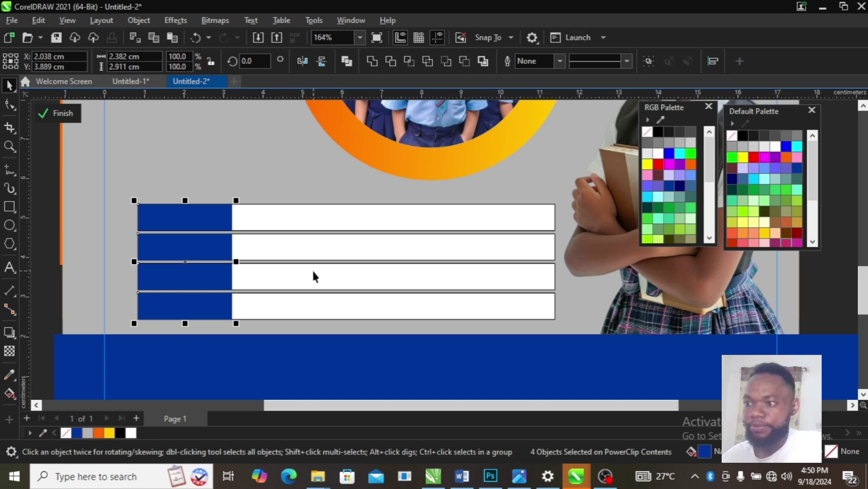
left_click(60, 259)
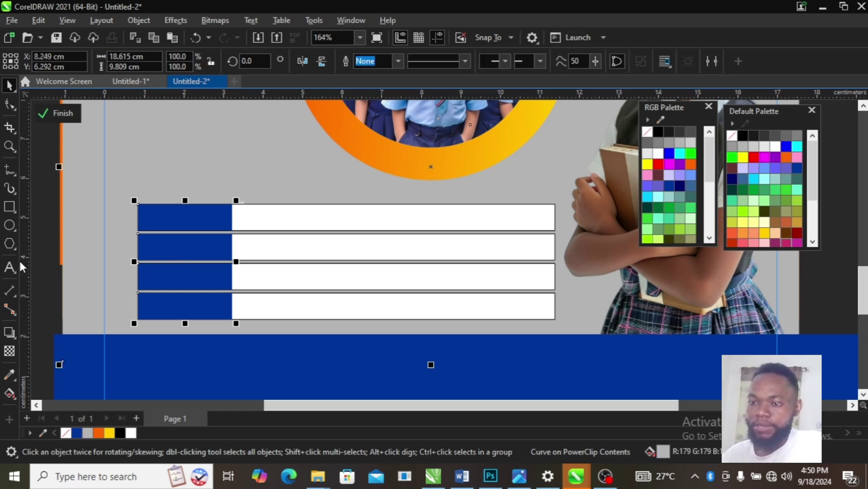
Add a four-line text block reading NAME, SCHOOL, SUBJECT and DATE, starting just above the blue label boxes.
left_click(10, 267)
left_click(164, 179)
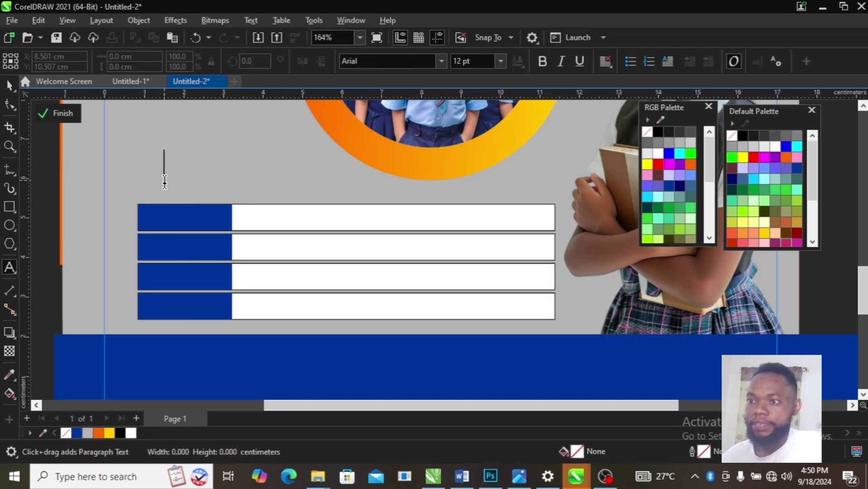
type("NAME ")
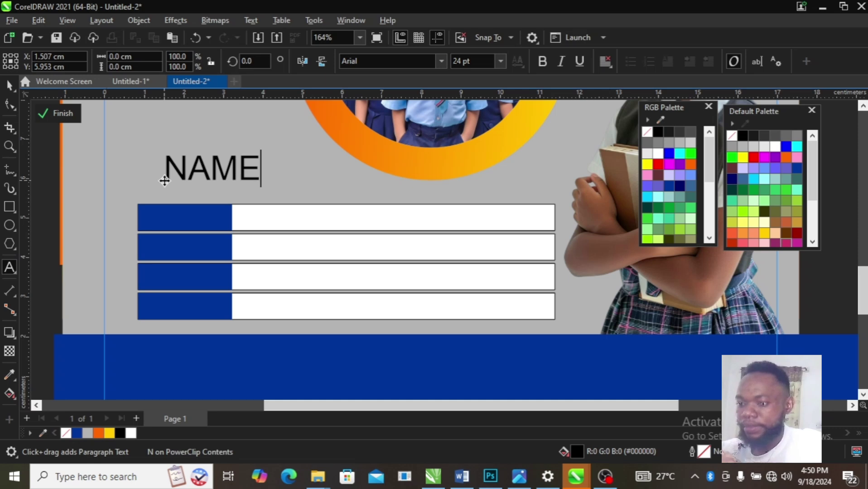
type("SCH")
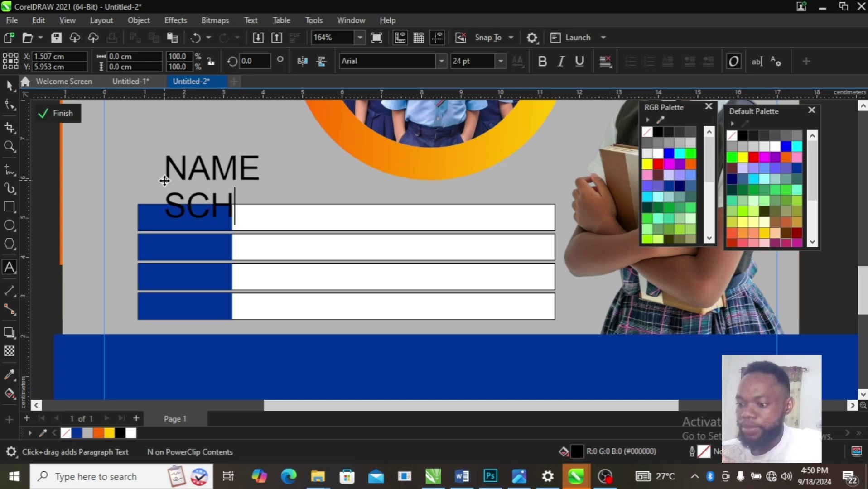
type("OOL")
key("Return")
type("S")
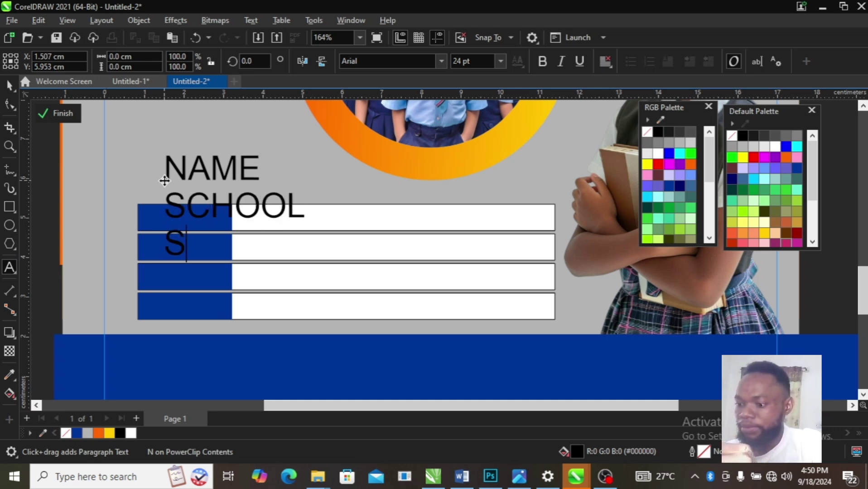
type("U")
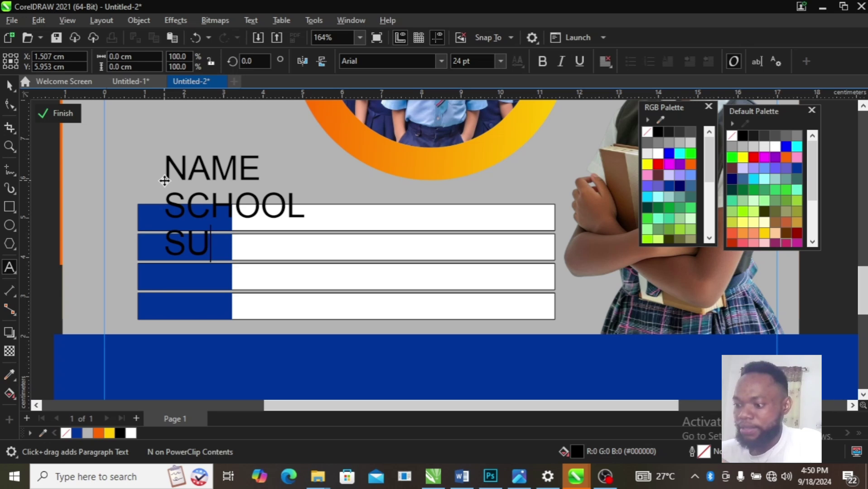
type("BJEC")
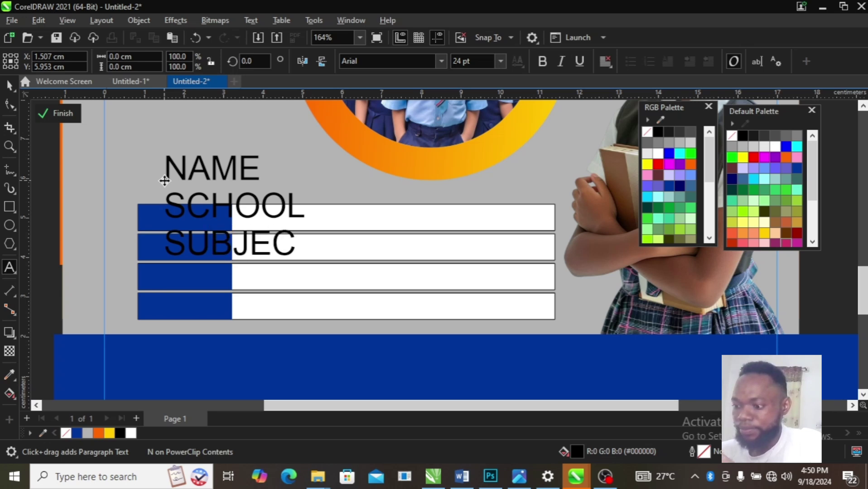
type("T DA")
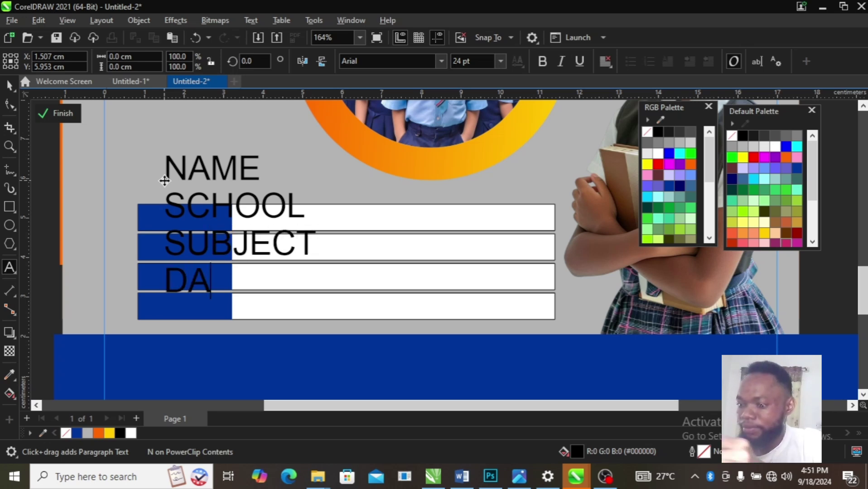
type("TE")
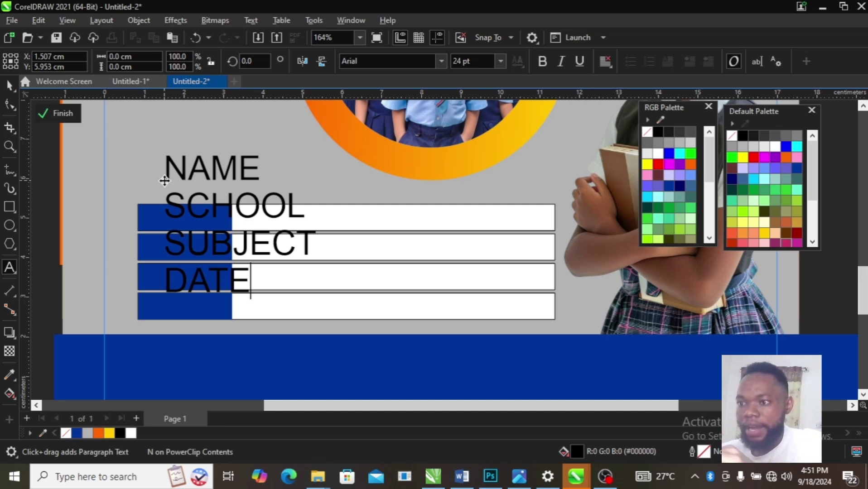
Replace the fourth line of the label text, DATE, with CLASS.
key("BackSpace")
key("BackSpace")
key("BackSpace")
key("BackSpace")
key("BackSpace")
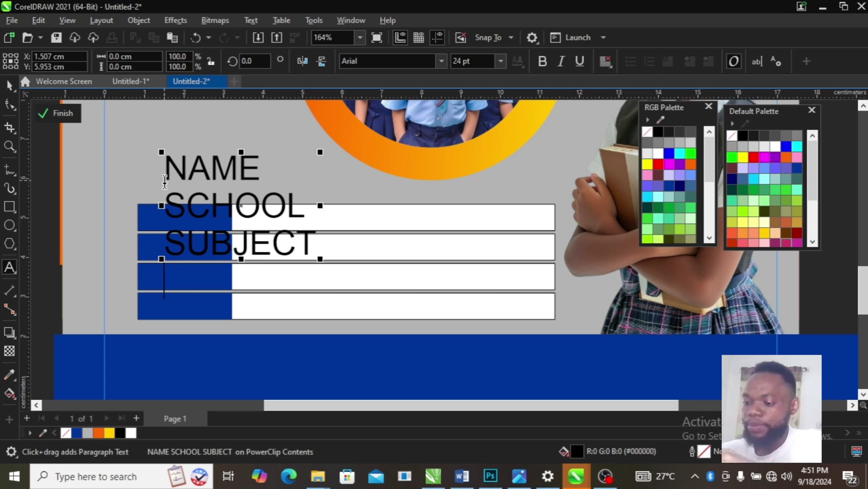
key("Return")
type("C")
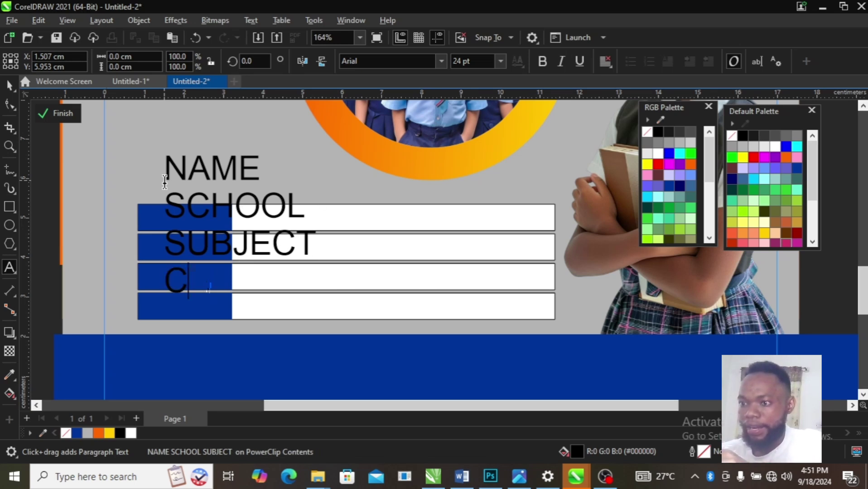
type("LASS")
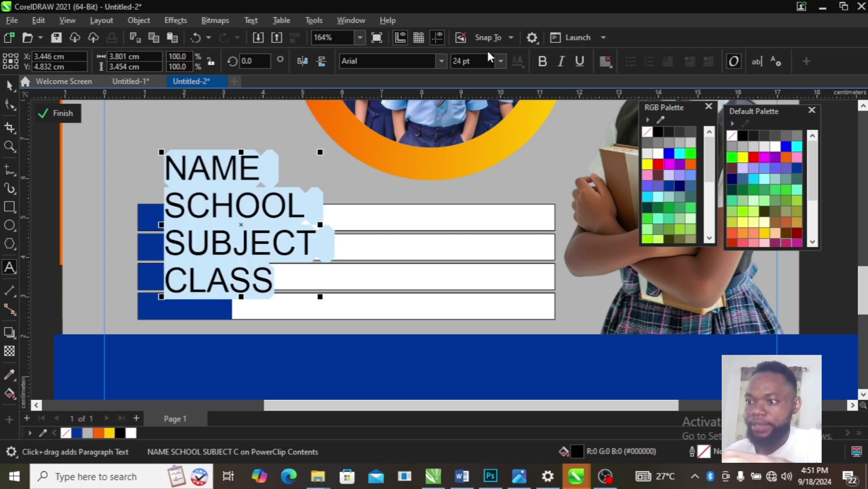
Reduce the label text to 12 pt and move it onto the blue label boxes.
left_click(500, 61)
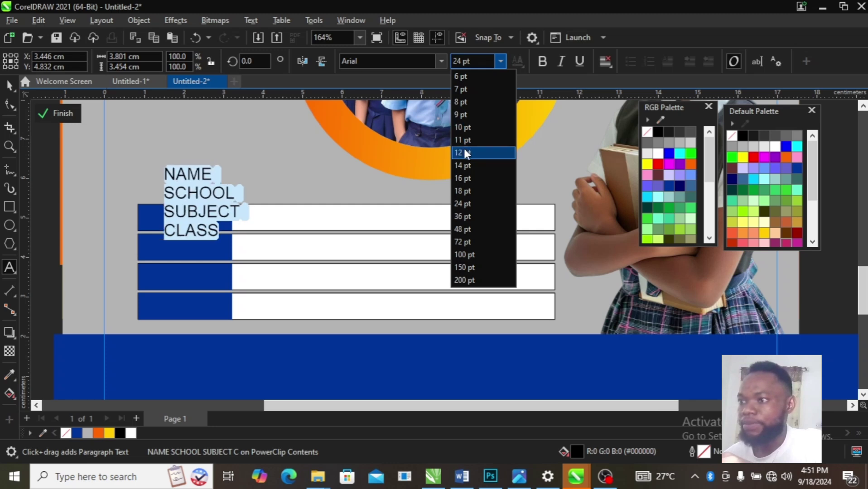
left_click(465, 152)
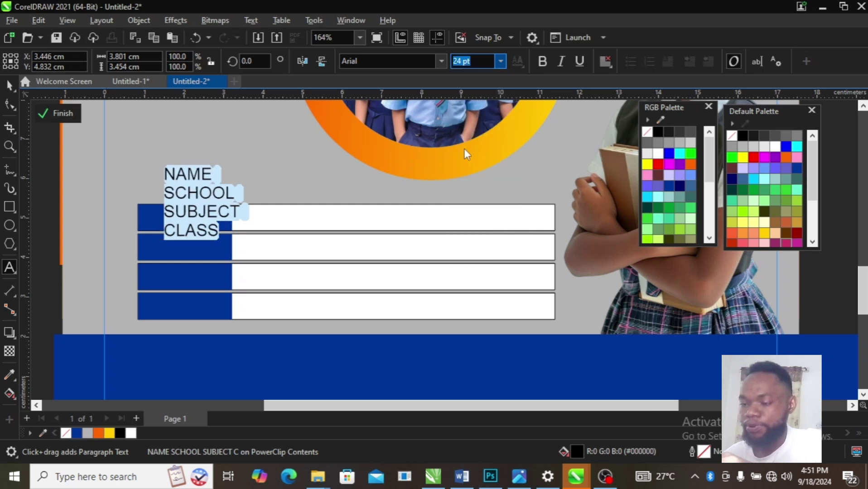
left_click(204, 198)
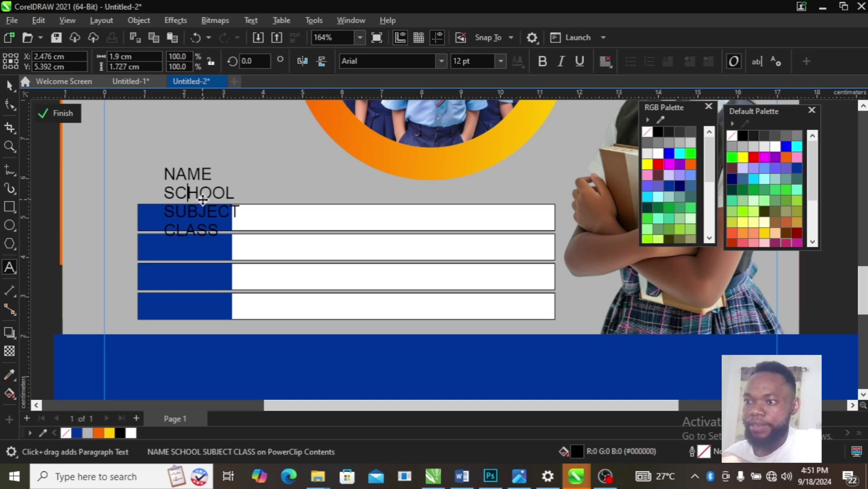
left_click_drag(201, 203, 194, 241)
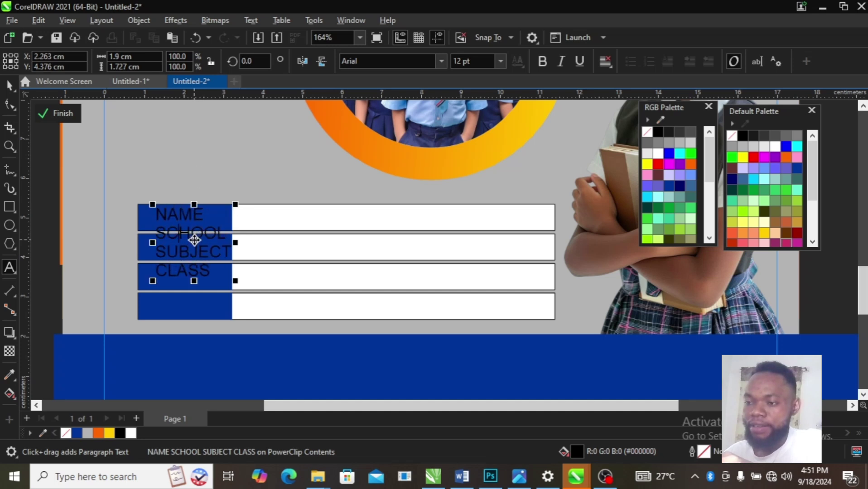
Widen the label text's line spacing and shift the block slightly so each word sits centred in height within its blue box.
left_click(10, 105)
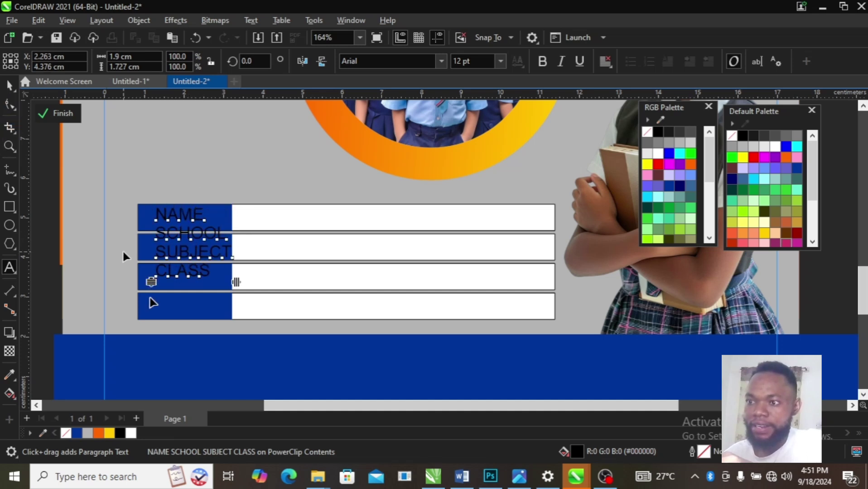
left_click_drag(149, 279, 151, 319)
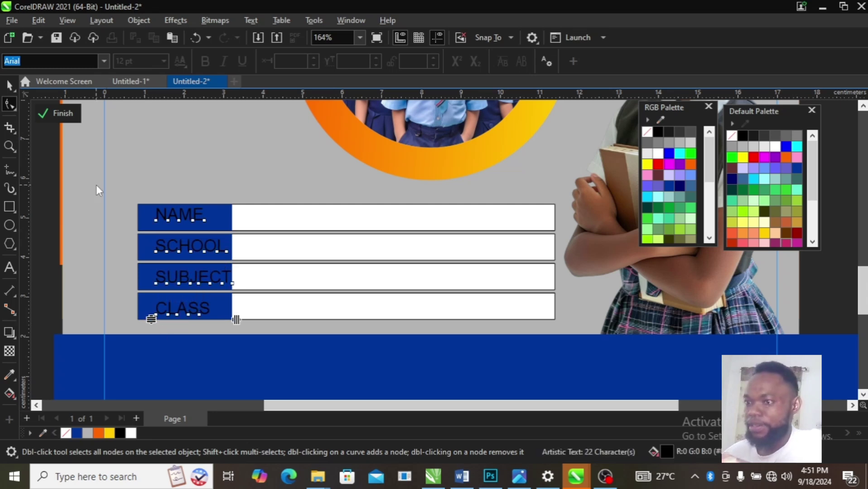
key("space")
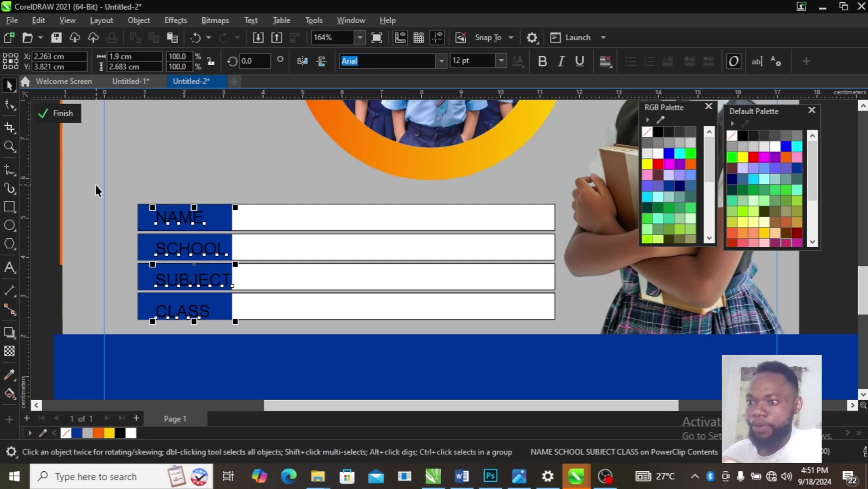
left_click(10, 106)
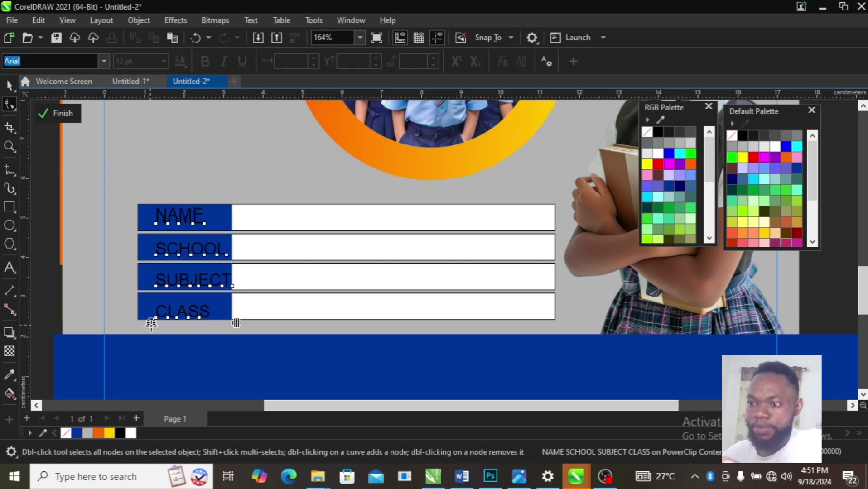
left_click_drag(151, 323, 153, 312)
key("space")
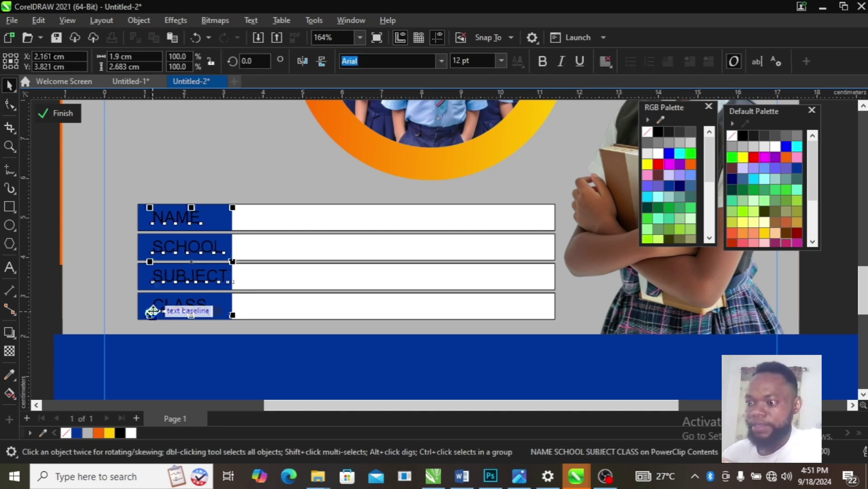
left_click(75, 292)
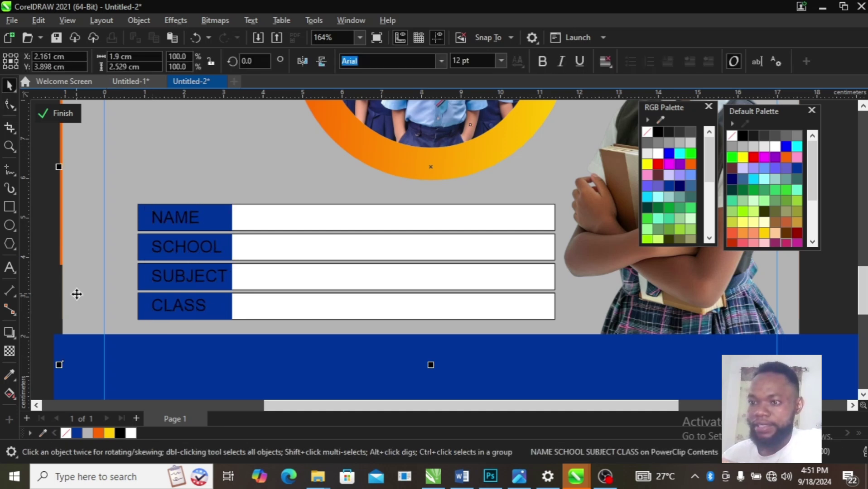
Colour the four-line label text white and make it bold.
left_click(172, 286)
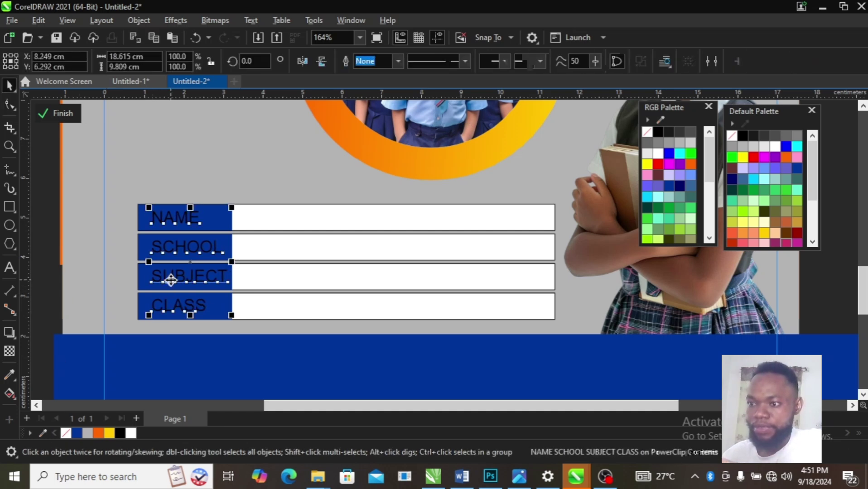
left_click(131, 433)
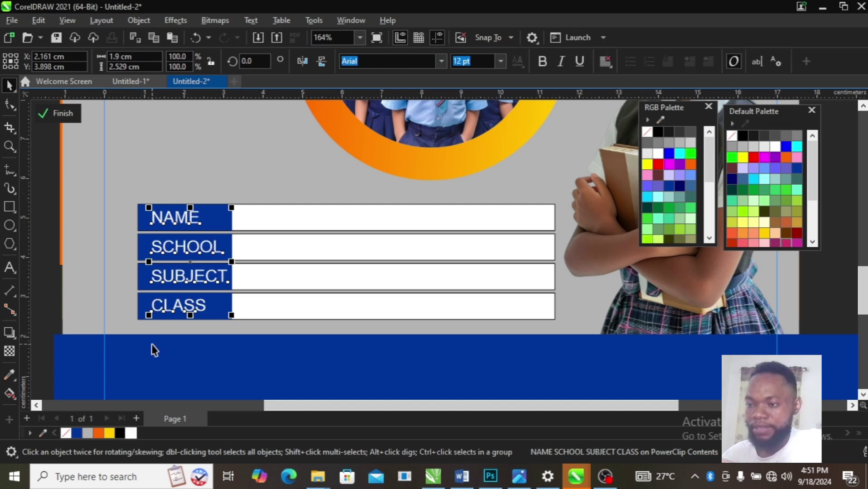
left_click(543, 59)
left_click(285, 180)
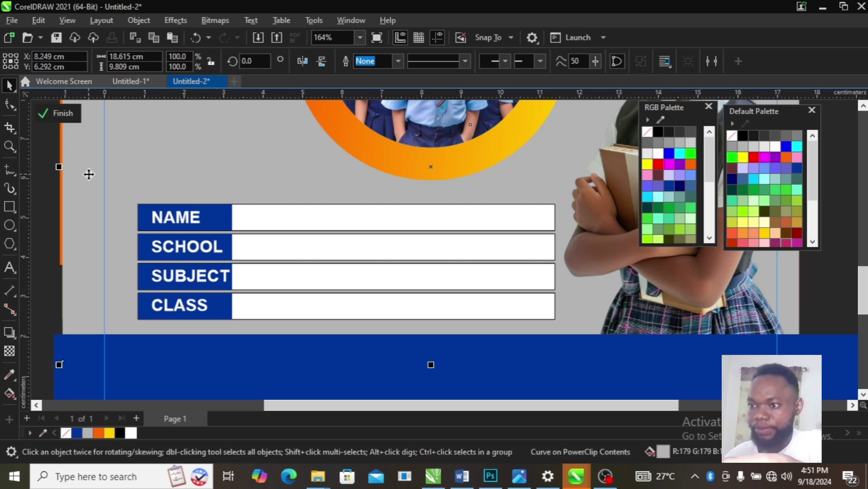
Draw a circle about 1.6 cm across and place it above the NAME label box, beside the photo circle.
left_click(10, 226)
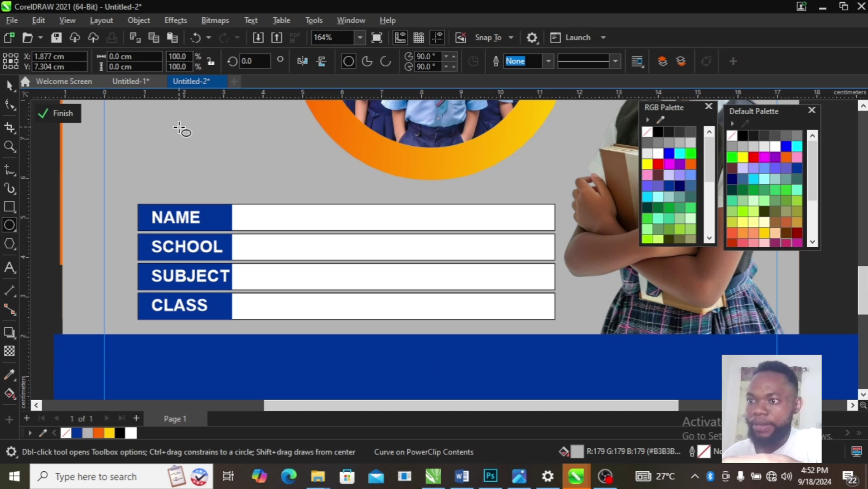
left_click_drag(179, 128, 243, 191)
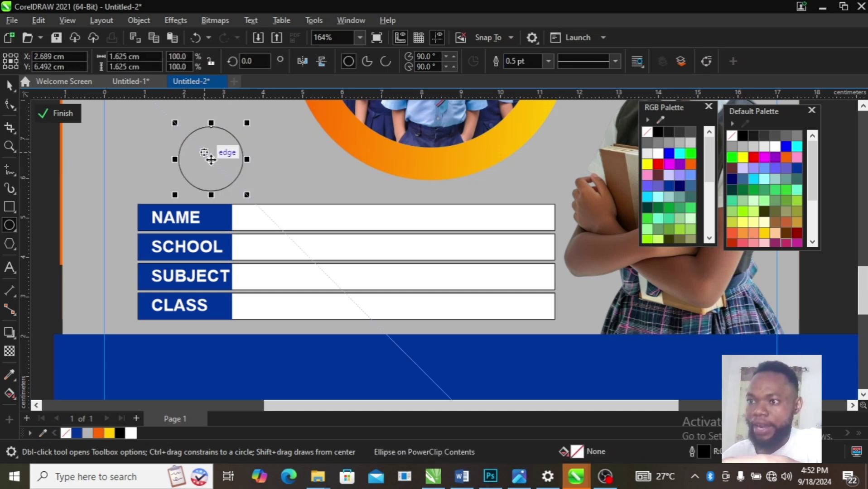
left_click_drag(209, 158, 197, 150)
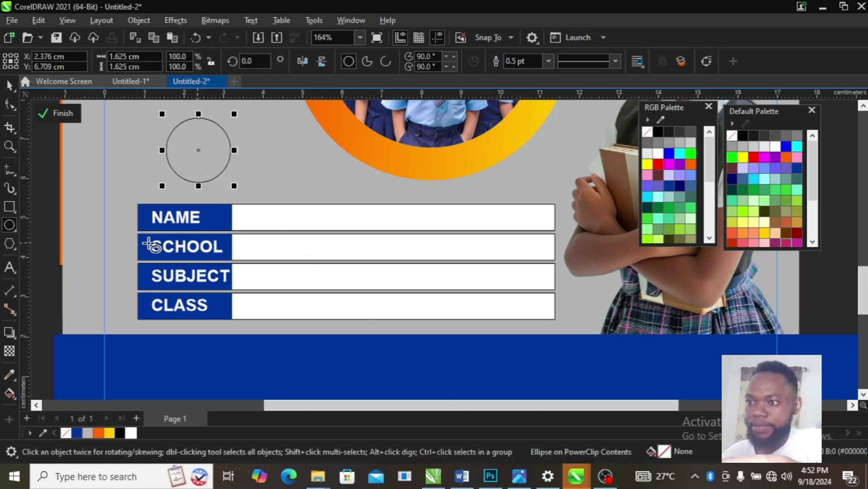
Fill the small circle with the palette's orange and remove its outline.
left_click(98, 434)
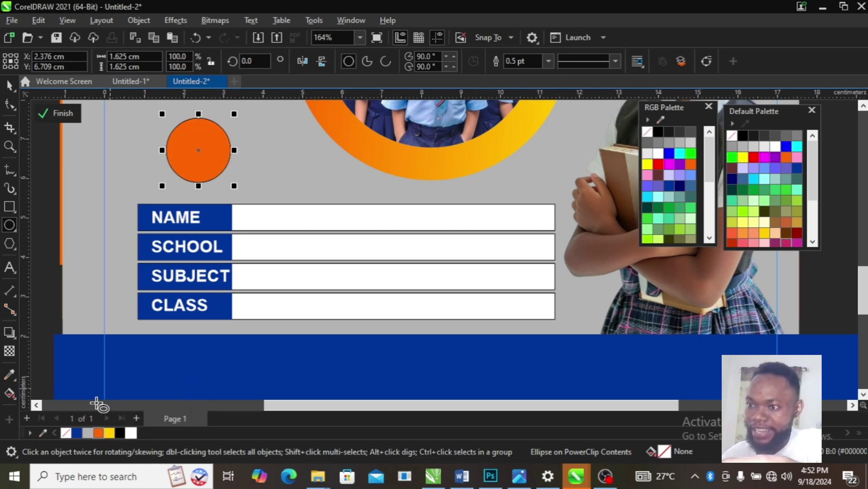
right_click(66, 436)
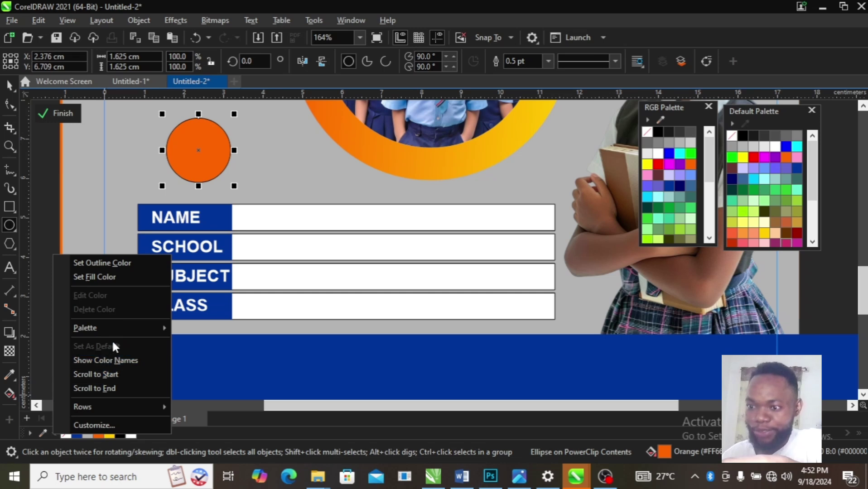
left_click(64, 435)
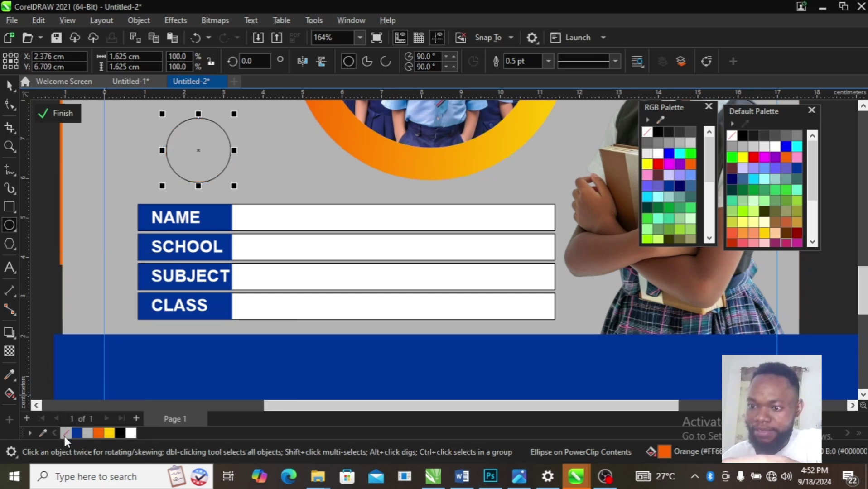
key("ctrl+z")
right_click(64, 435)
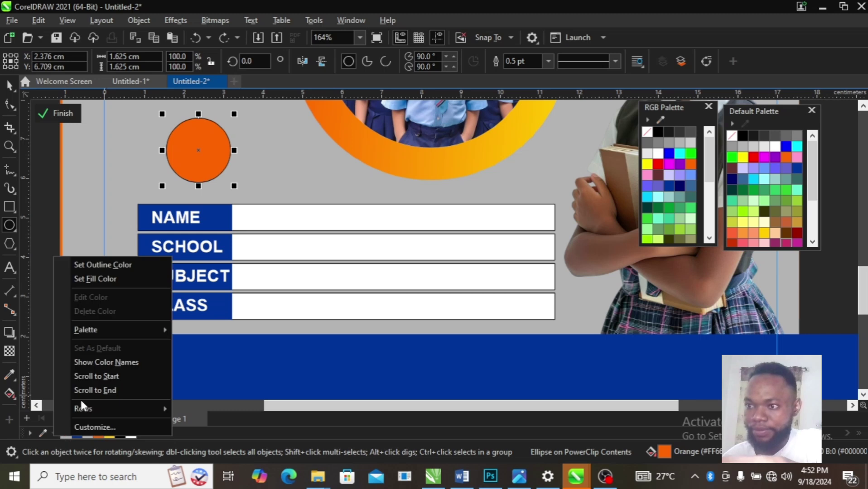
left_click(111, 269)
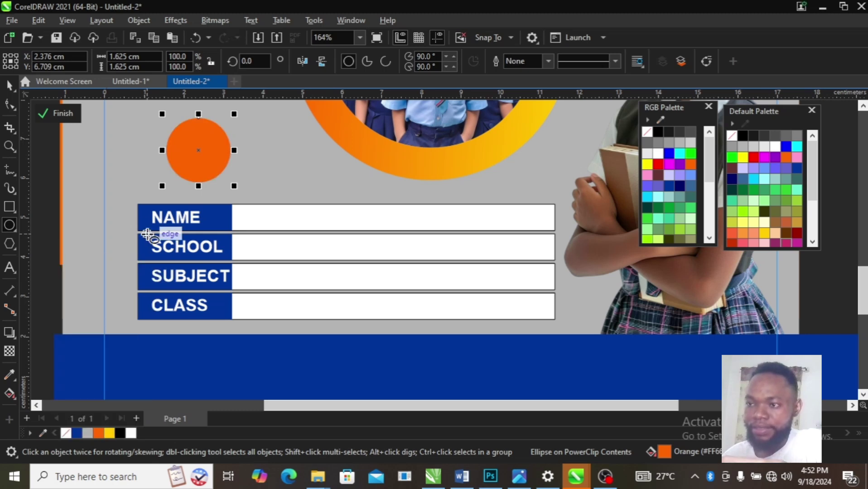
Add the two-line text "60 LEAVES" between the orange circle and the photo circle, with the number on its own line.
key("F8")
left_click(265, 180)
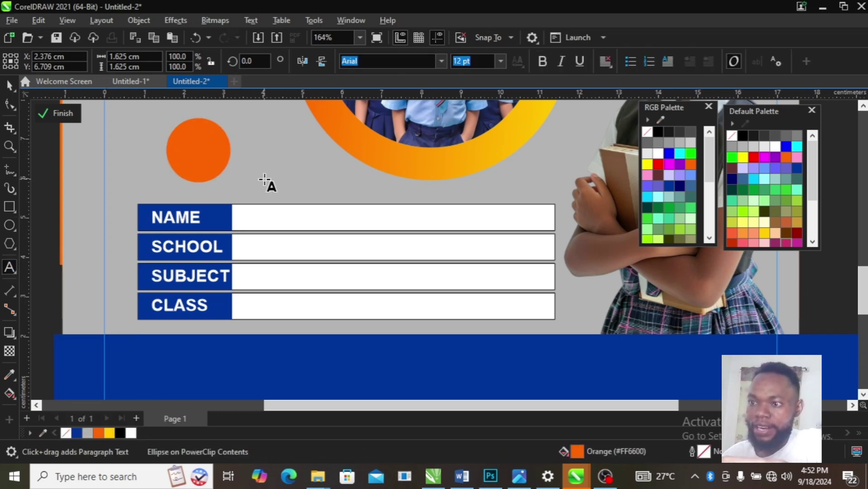
type("60")
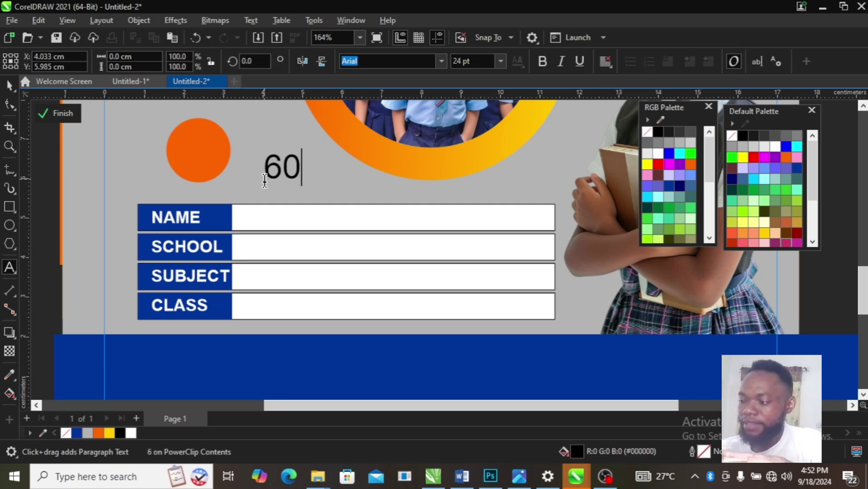
key("Return")
type("LEAVES")
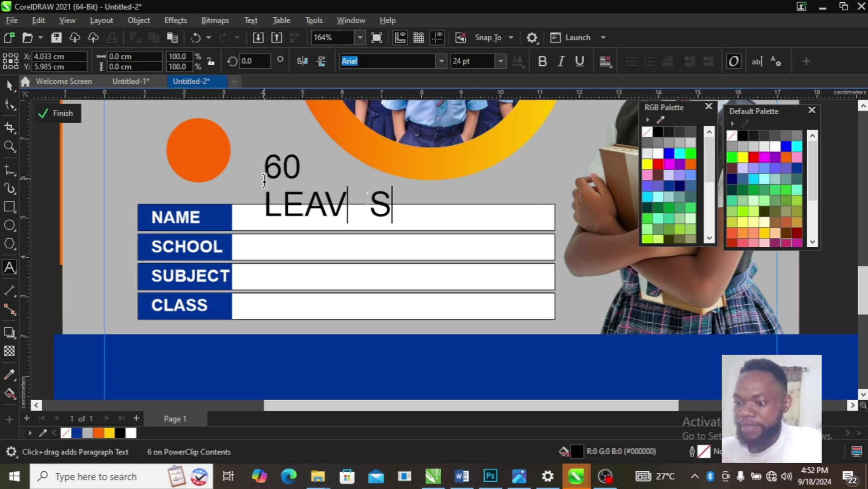
Split the two-line "60 LEAVES" text into separate objects and place the 60 on the orange circle at about 34.5 pt.
key("ctrl+a")
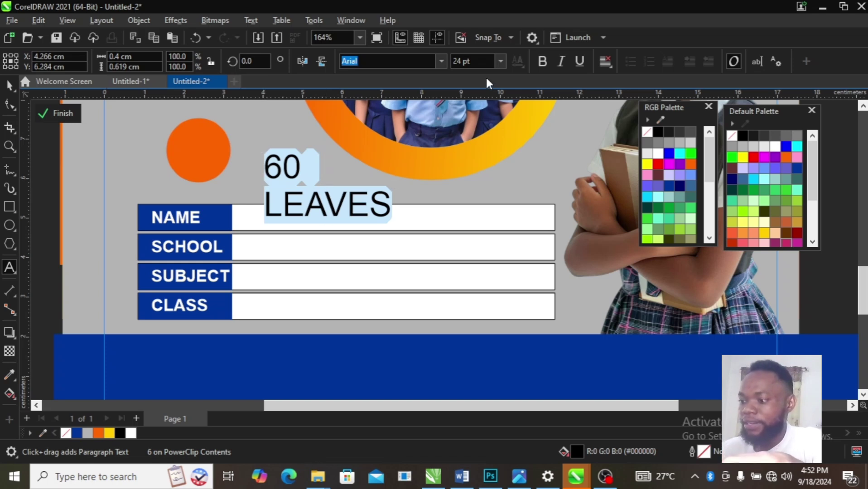
key("ctrl+space")
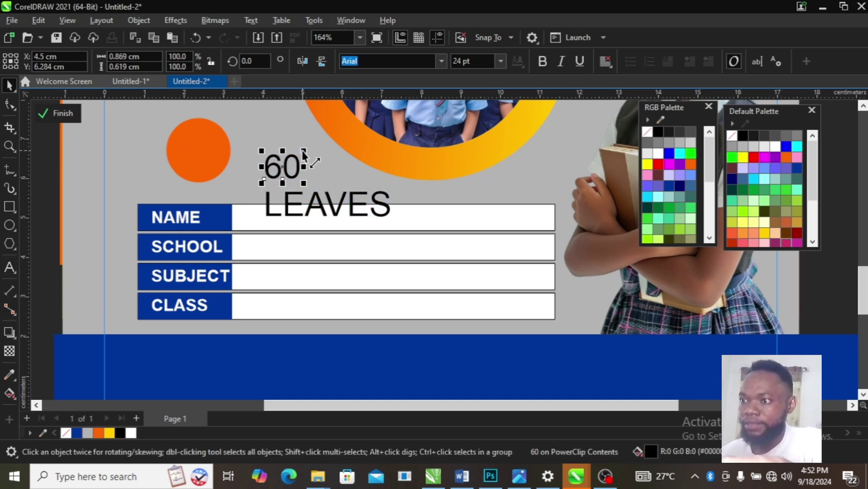
left_click_drag(303, 154, 342, 125)
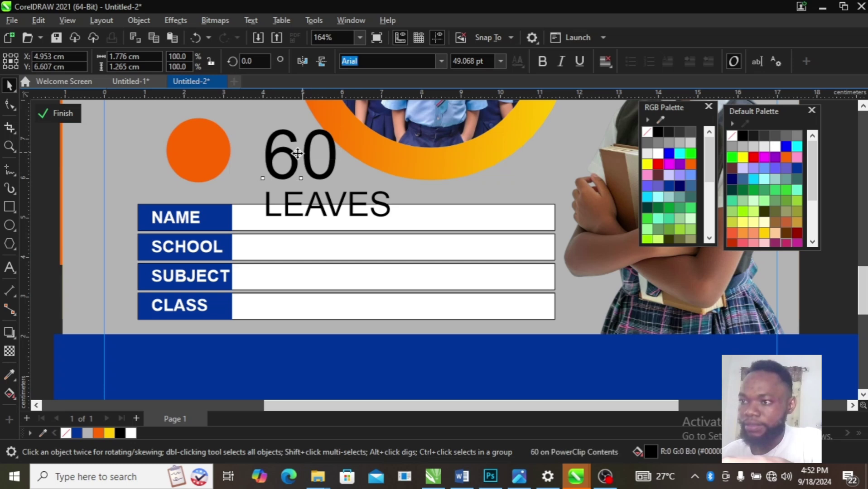
left_click_drag(297, 154, 200, 149)
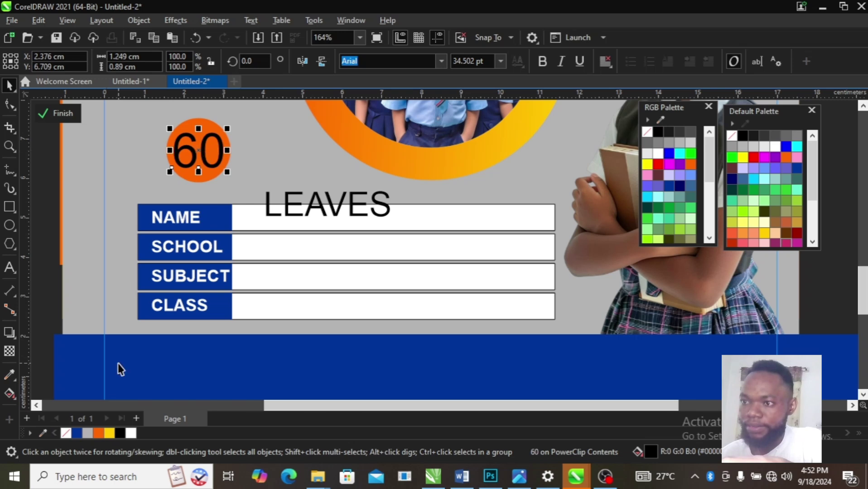
Colour the 60 on the orange circle white and make it bold.
left_click(130, 434)
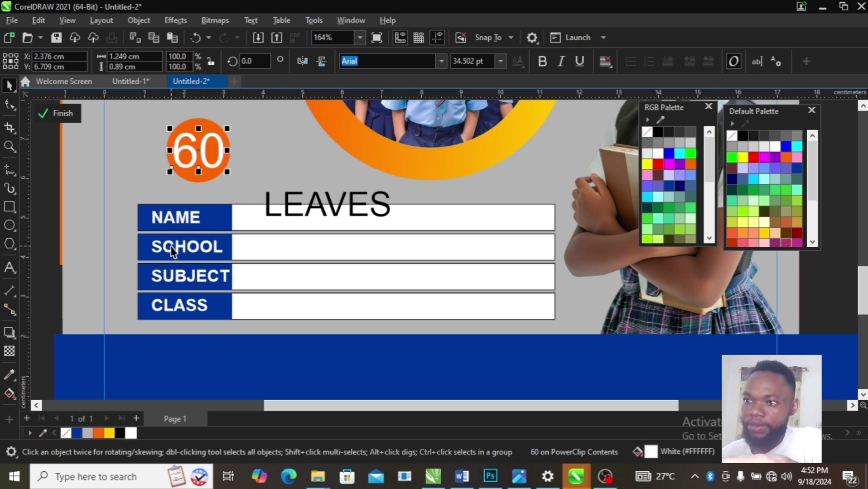
key("F8")
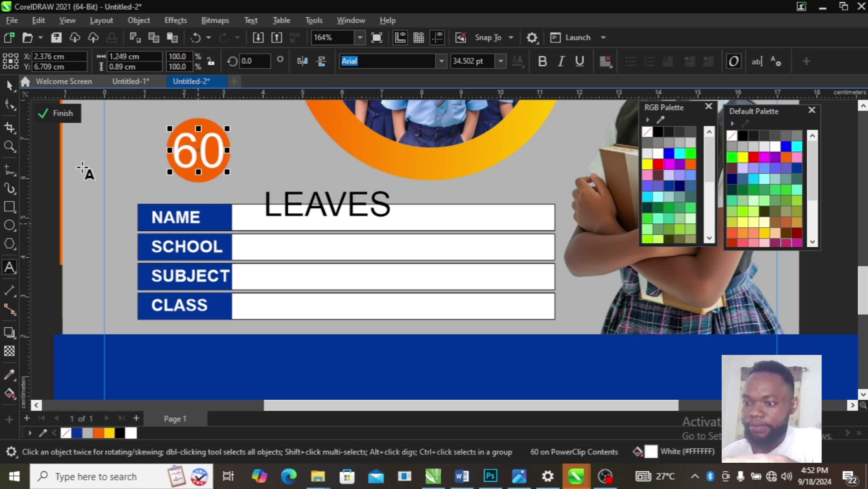
left_click(8, 86)
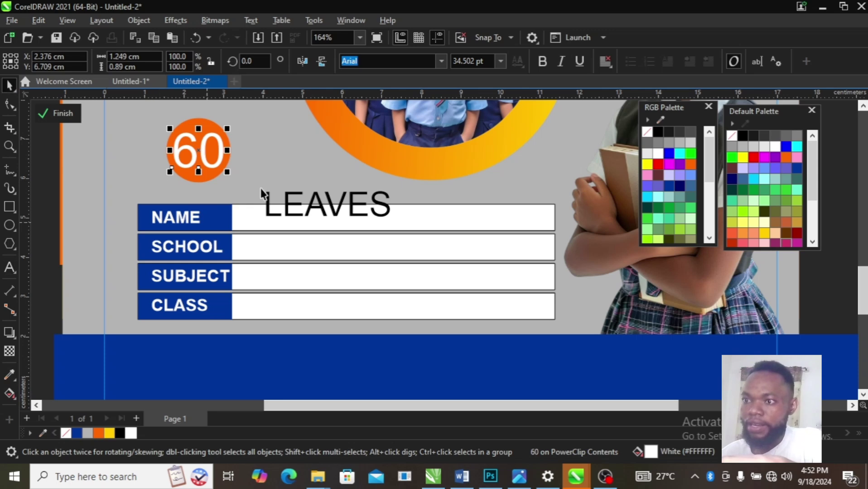
left_click(540, 63)
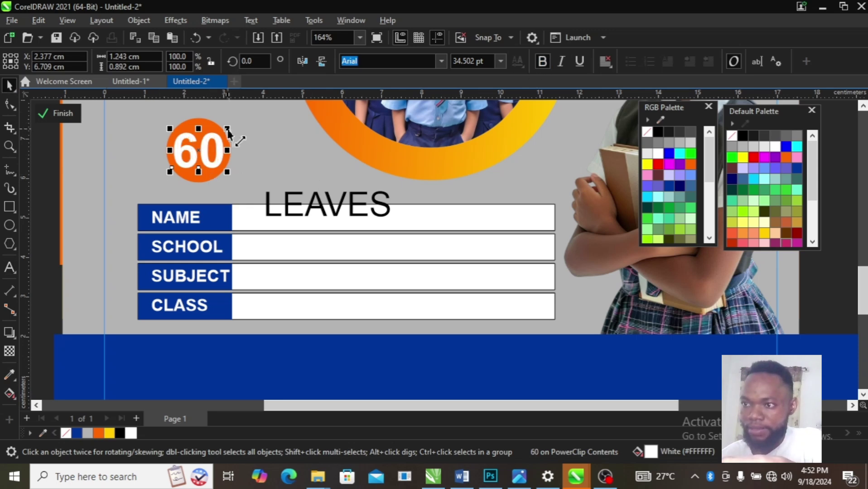
Shrink the 60 to about 1.1 cm wide and centre it on the orange circle.
left_click_drag(228, 129, 219, 132)
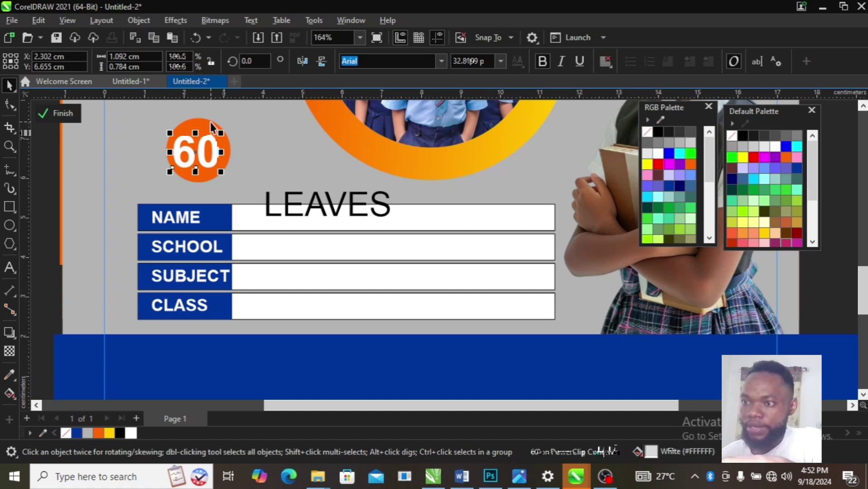
left_click(212, 122, "shift")
key("c")
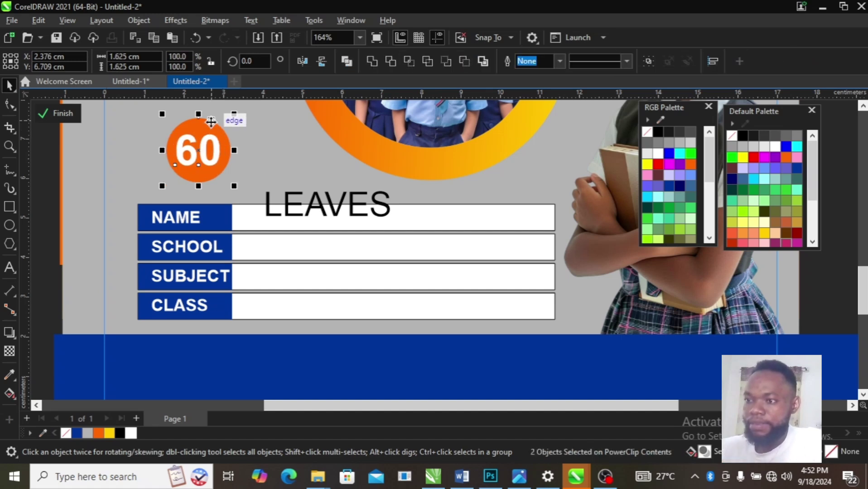
Shrink the word LEAVES to about 11.3 pt and place it directly beneath the orange circle, above the NAME box.
left_click(238, 123)
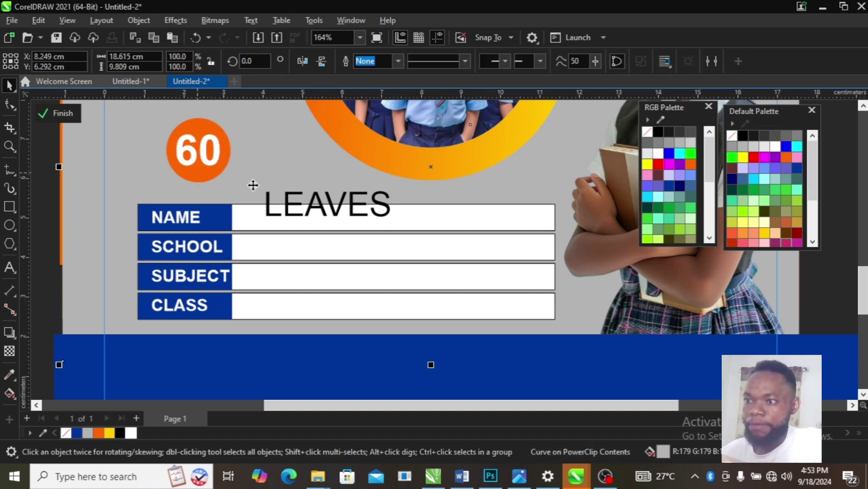
left_click(269, 203)
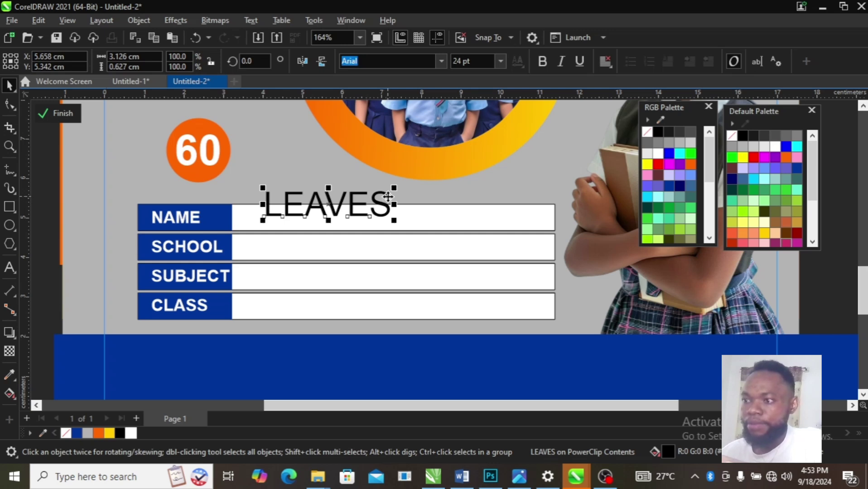
left_click_drag(385, 196, 200, 194)
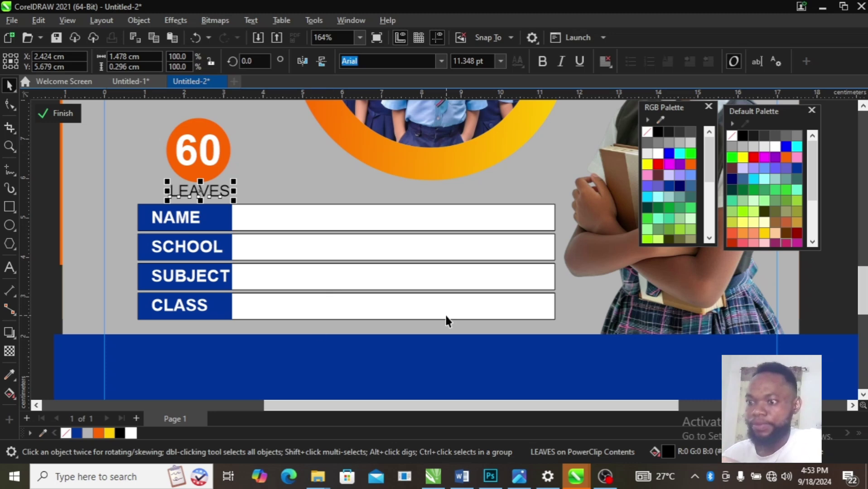
scroll(445, 314, "down", 1)
scroll(446, 321, "down", 3)
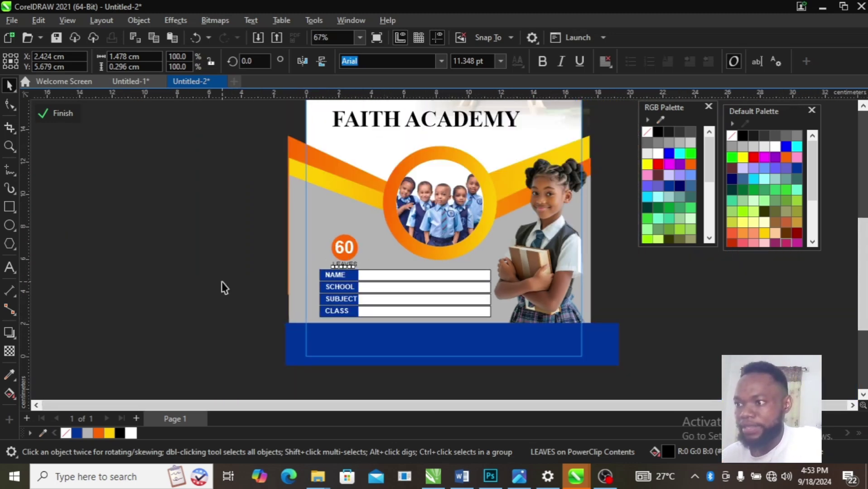
left_click(267, 269)
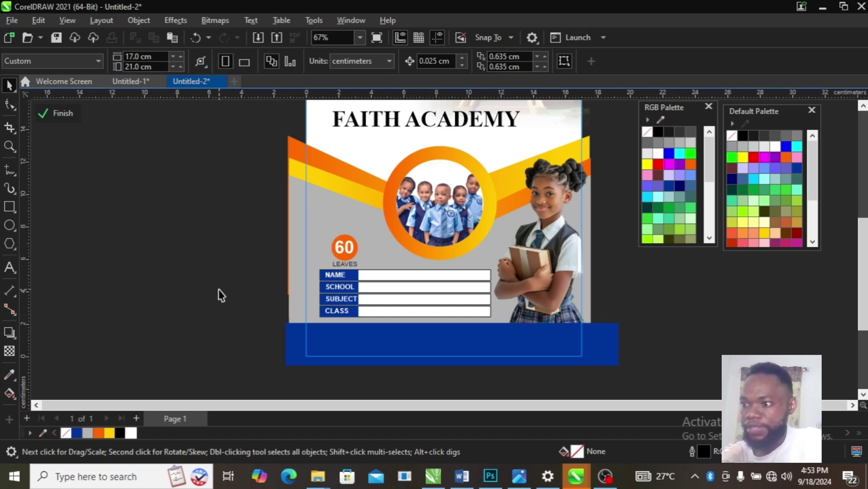
Place the school bag and pencils image over the left end of the blue footer band, enlarged to about 7.7 cm wide.
scroll(221, 295, "down", 1)
left_click(178, 122)
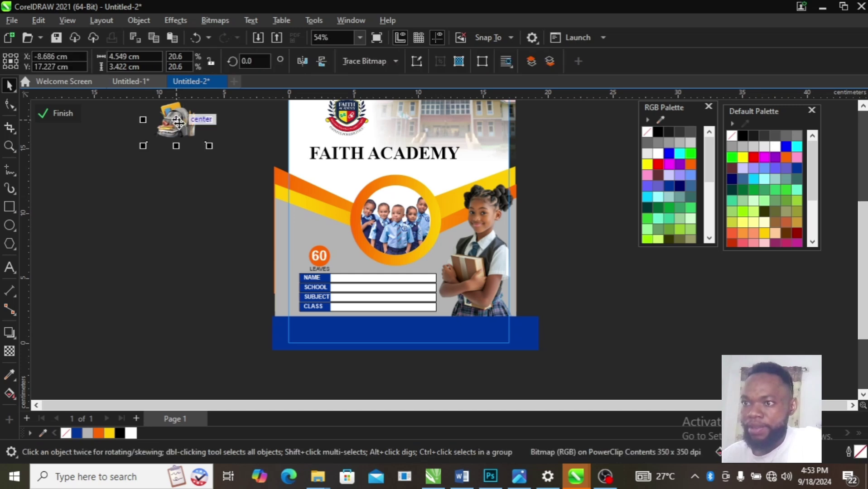
left_click_drag(178, 122, 305, 339)
left_click_drag(336, 309, 360, 271)
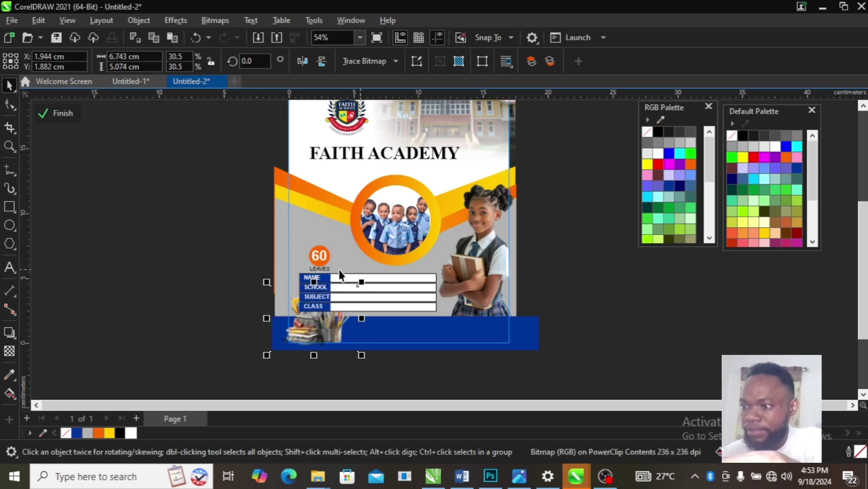
left_click_drag(361, 284, 382, 268)
left_click_drag(336, 328, 323, 337)
left_click_drag(375, 276, 370, 281)
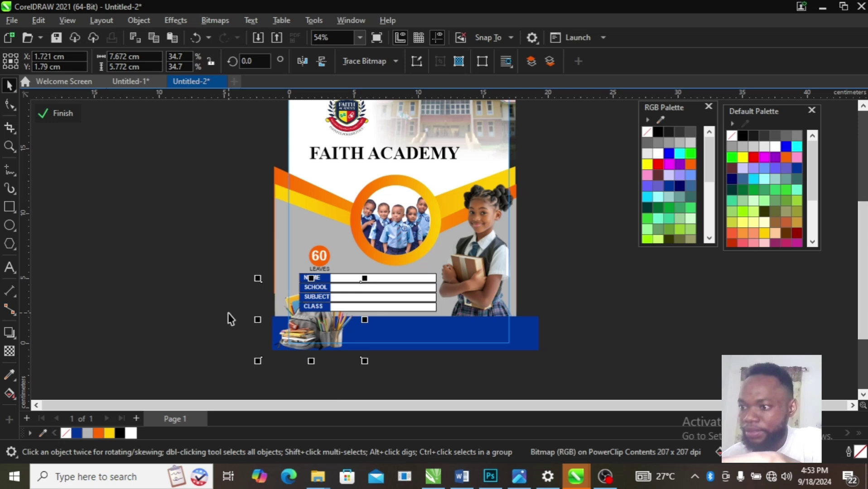
key("Escape")
Apply a linear fountain fill to the footer rectangle, running from blue to dark navy towards its right end.
left_click(442, 335)
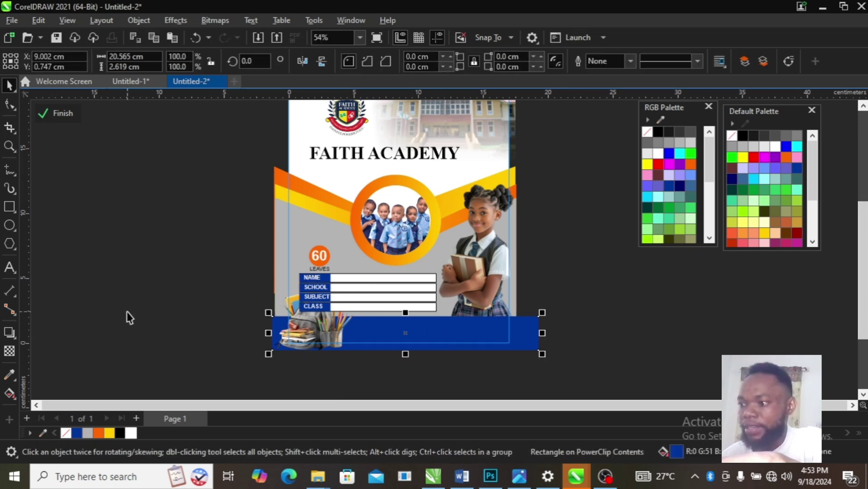
left_click(10, 393)
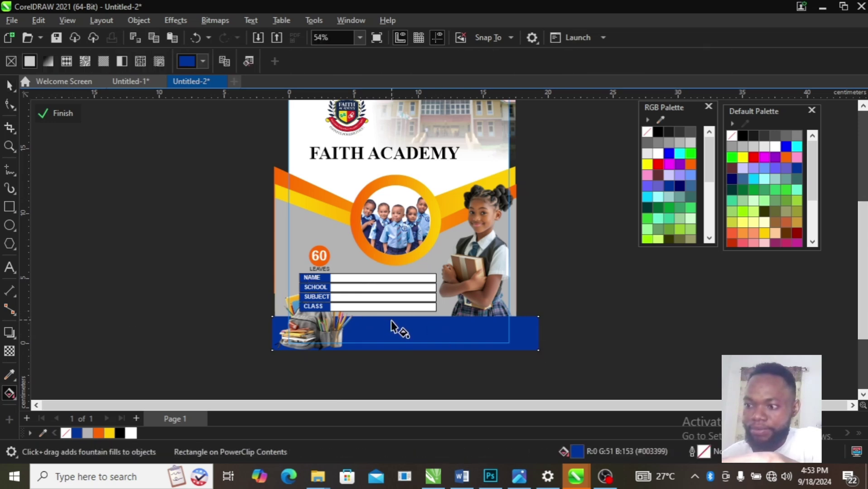
left_click_drag(387, 330, 542, 321)
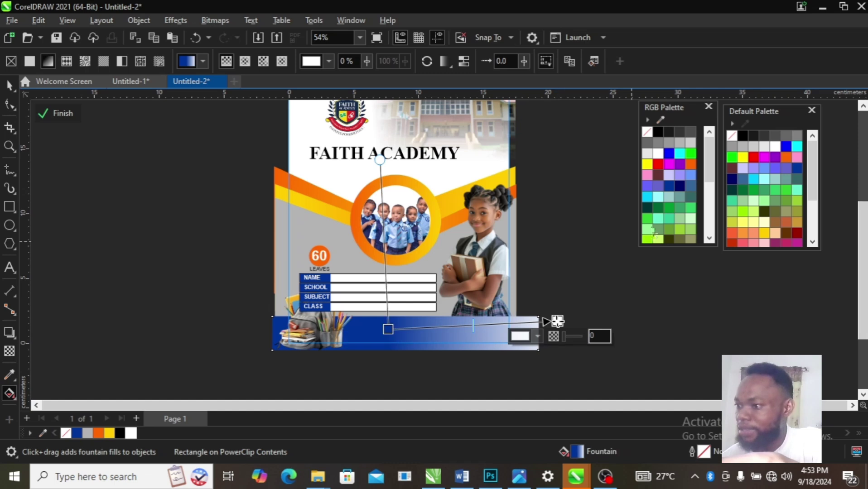
left_click(669, 186)
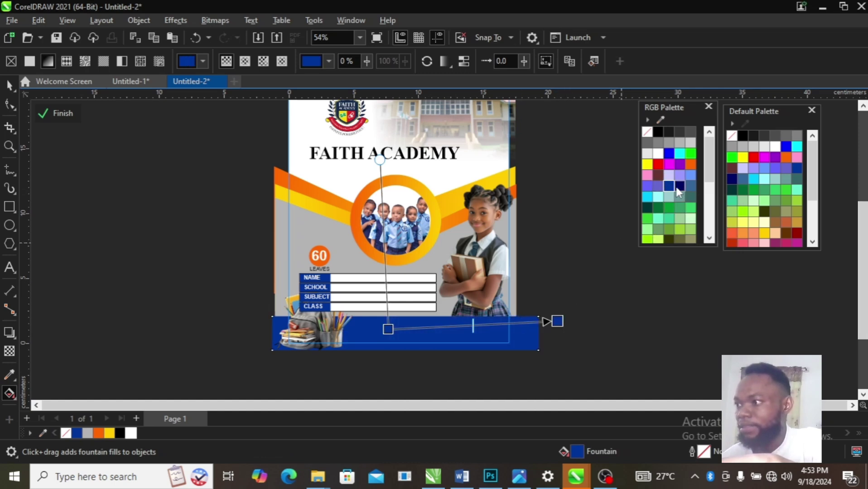
left_click(679, 187)
key("space")
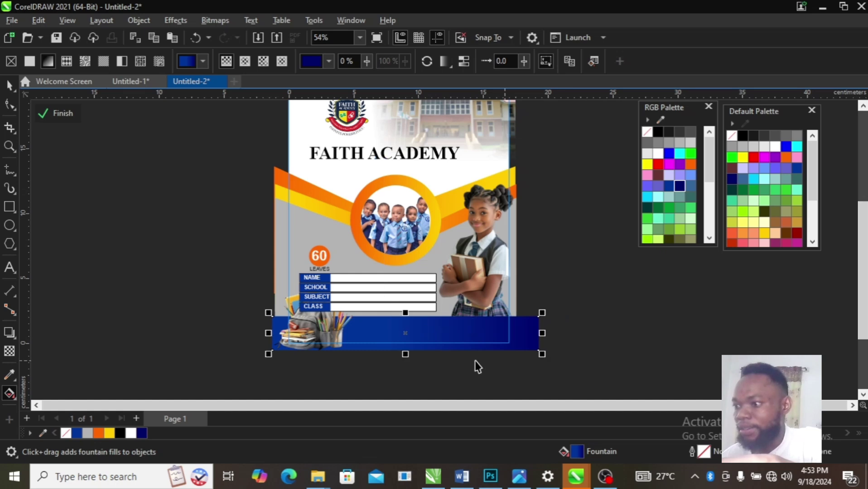
left_click(235, 317)
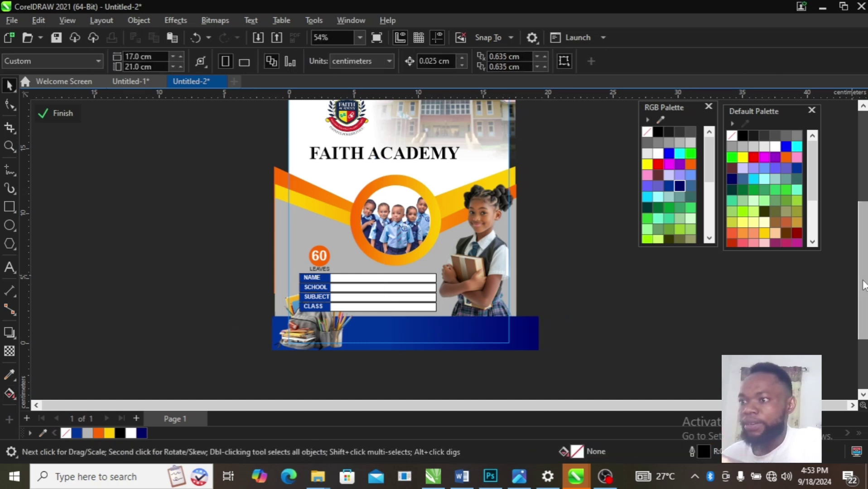
Nudge the FAITH ACADEMY title slightly up towards the school crest.
scroll(239, 259, "up", 2)
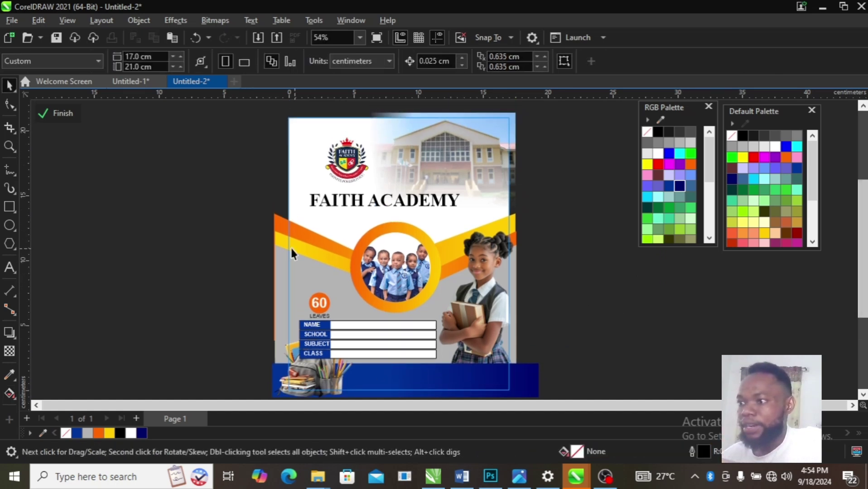
left_click(348, 205)
left_click_drag(347, 205, 346, 205)
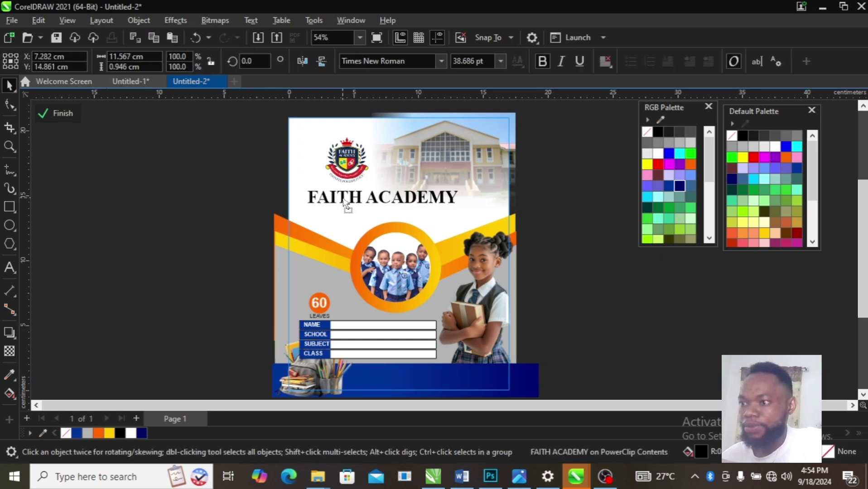
left_click(153, 245)
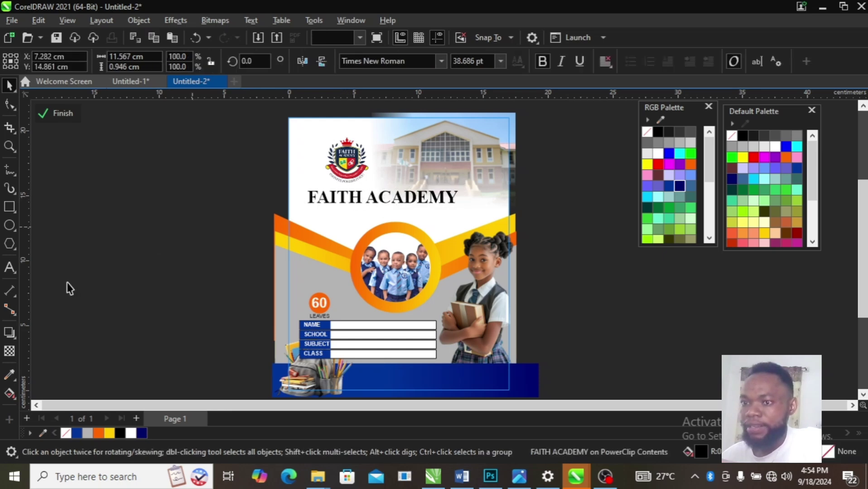
Add the tagline "NURSERY. PRIMARY. SECONDARY" in bold 14 pt Arial beneath the FAITH ACADEMY title.
left_click(10, 271)
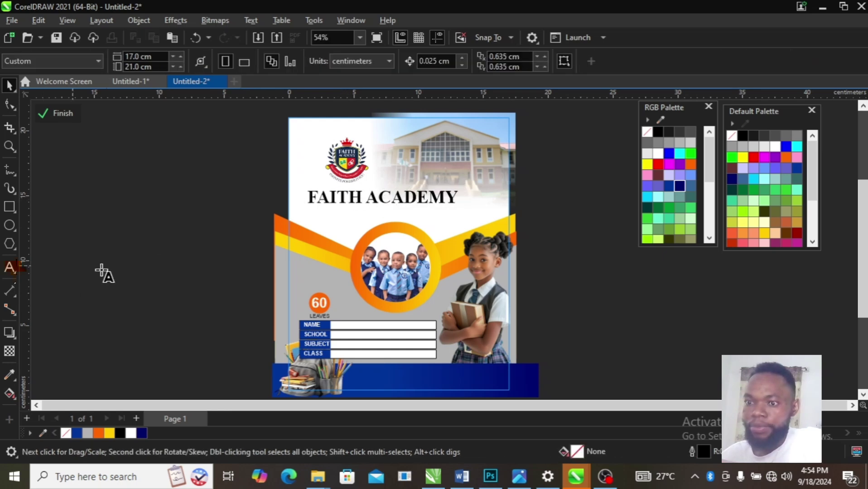
left_click(326, 218)
type("C")
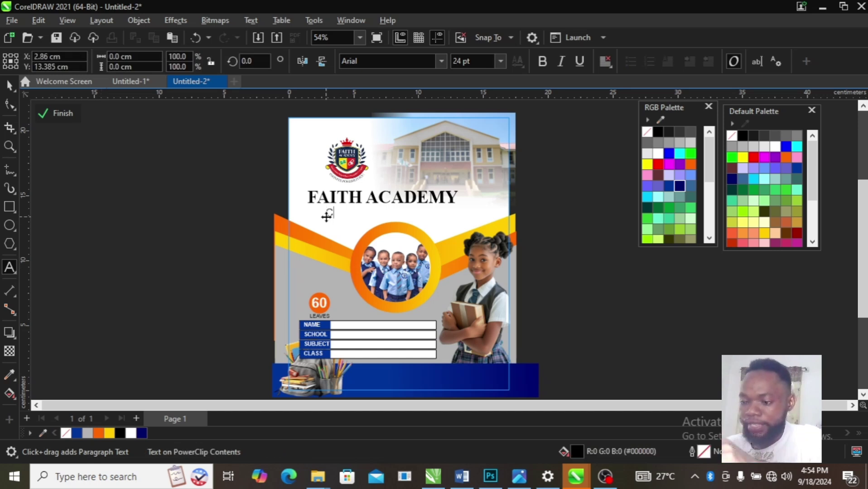
type("RE")
key("BackSpace")
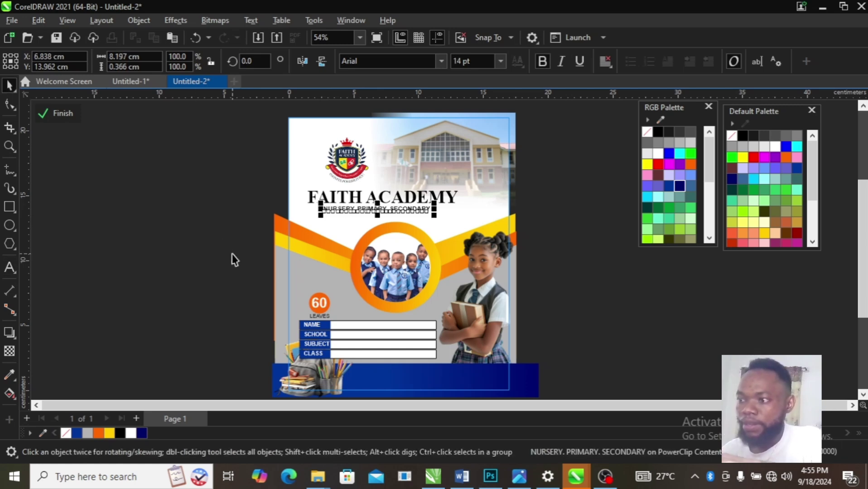
Colour the word "NURSERY." in the tagline with the document palette's orange.
key("z")
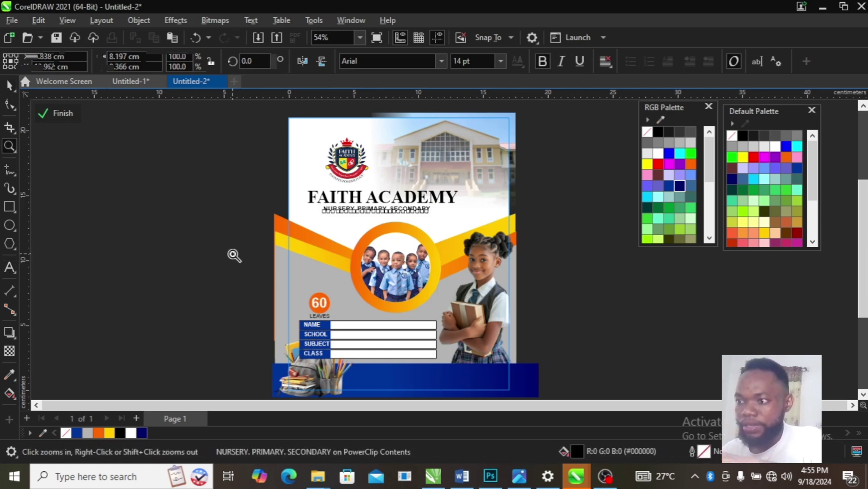
left_click_drag(289, 142, 479, 246)
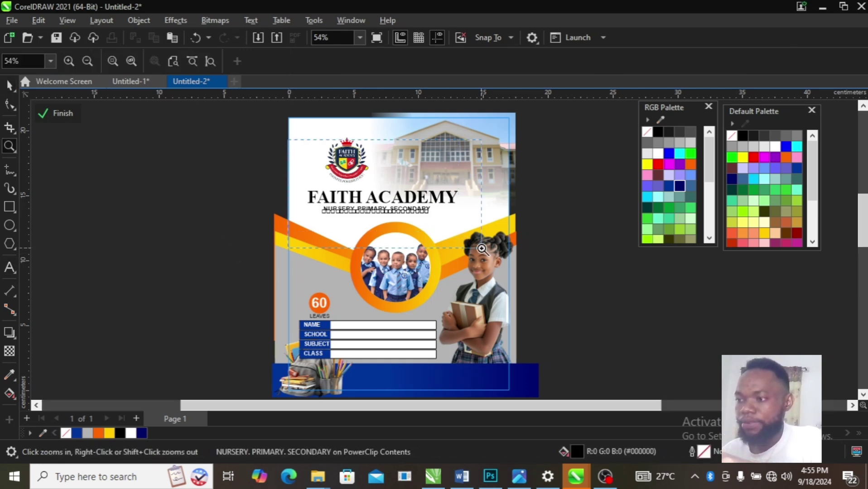
key("space")
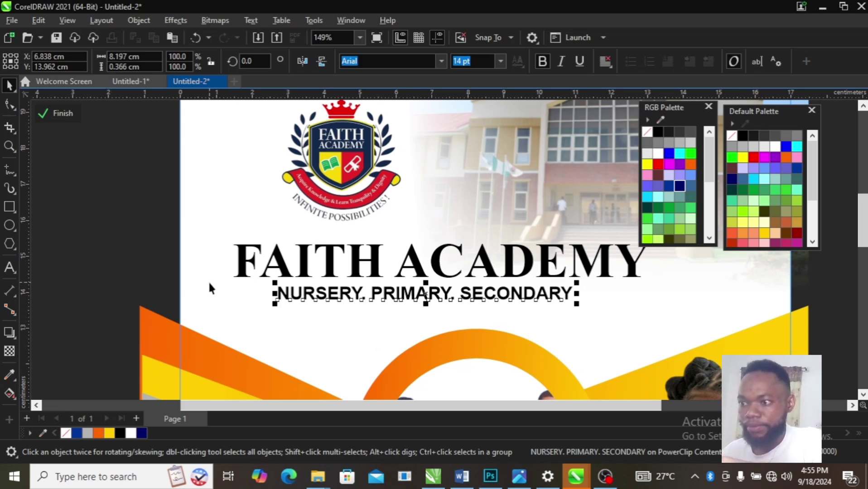
double_click(287, 293)
left_click_drag(278, 294, 367, 297)
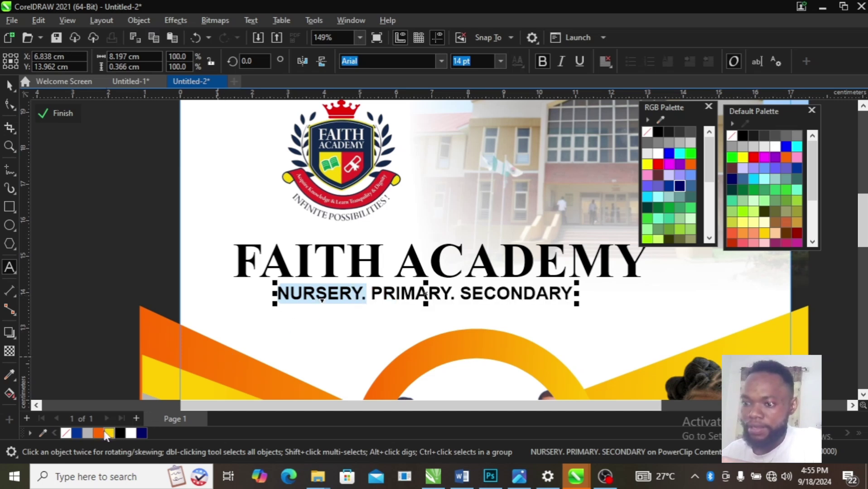
left_click(99, 433)
left_click(387, 295)
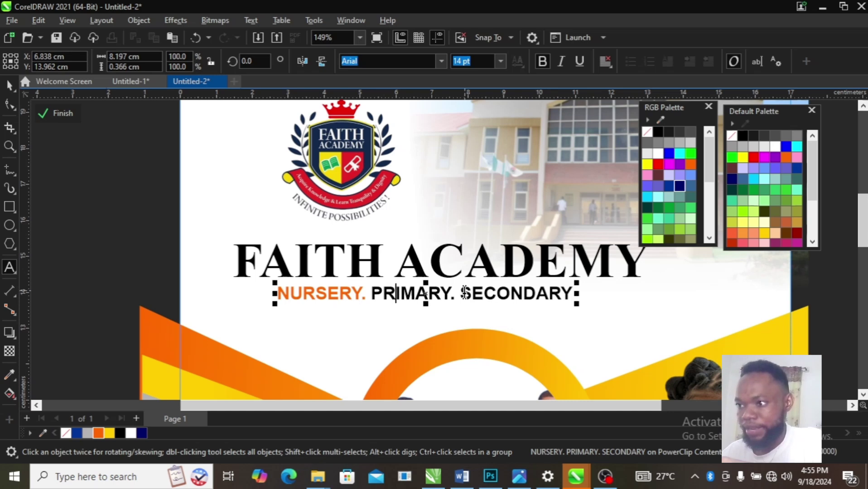
Colour the word "SECONDARY" in the tagline with the document palette's orange.
left_click_drag(460, 293, 572, 293)
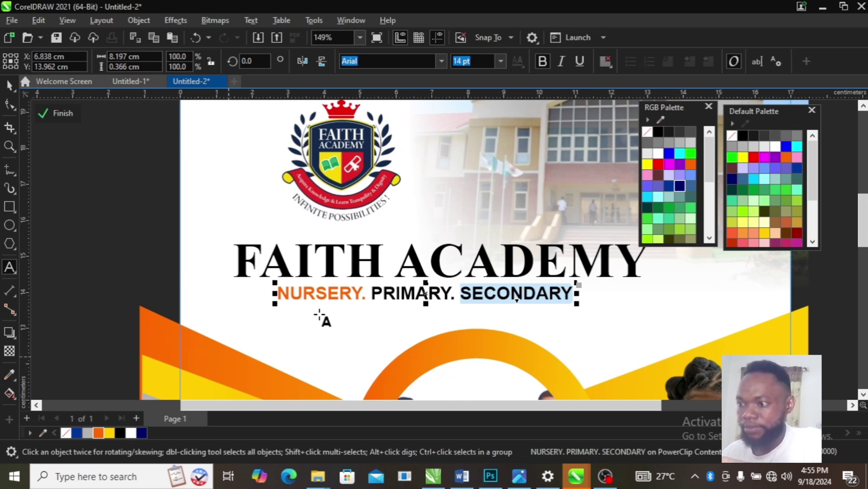
left_click(363, 295)
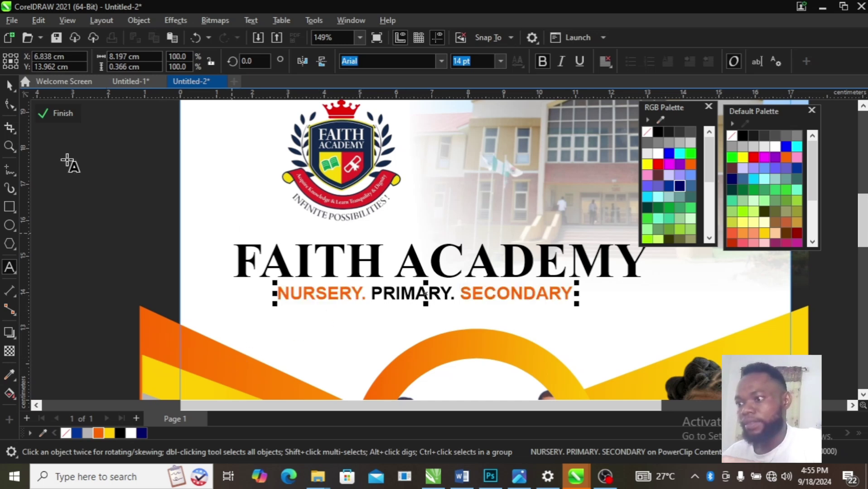
left_click(13, 90)
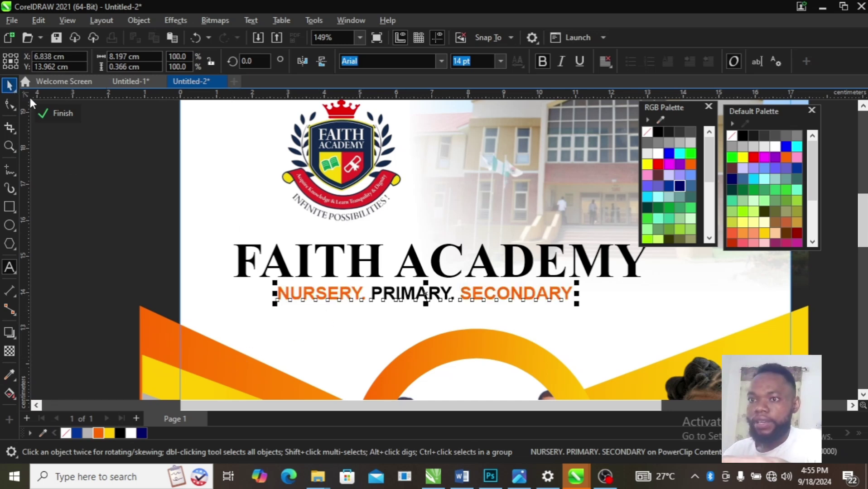
left_click(263, 309)
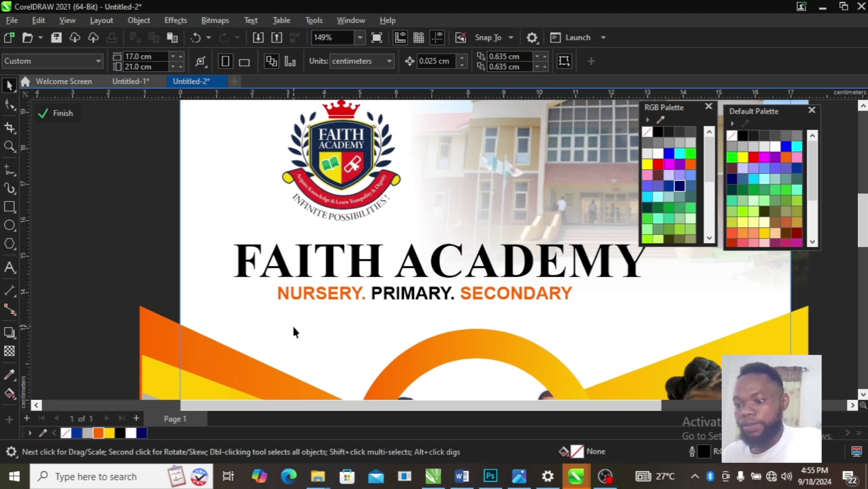
Add a two-line text in 24 pt Arial on the blue footer, with the school's "ADDRESS:" and "CONTACT:" details, and colour it deep yellow.
scroll(294, 328, "down", 5)
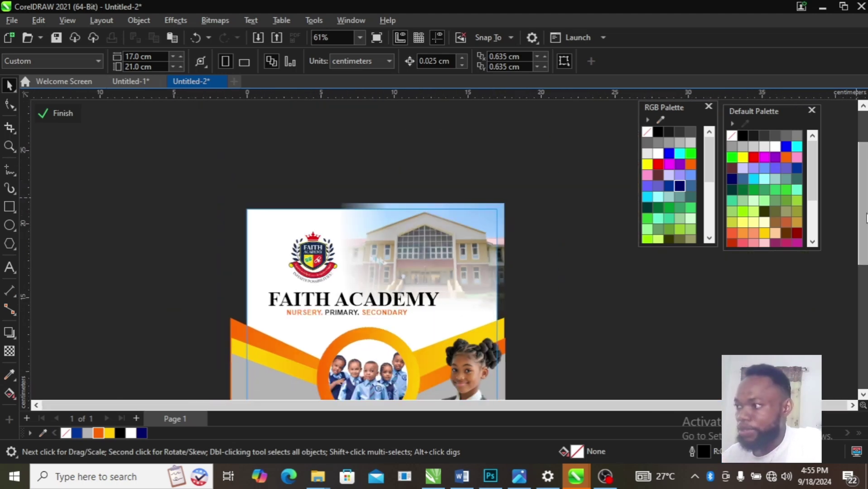
left_click_drag(865, 218, 865, 276)
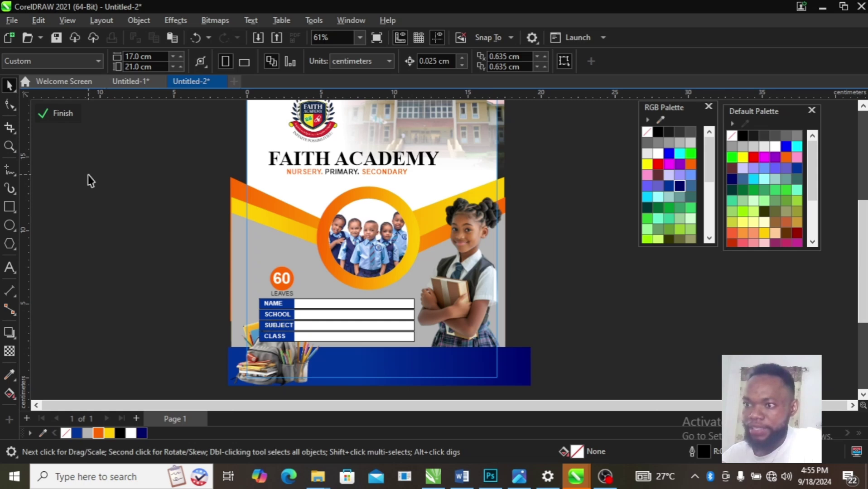
left_click(11, 269)
left_click(343, 356)
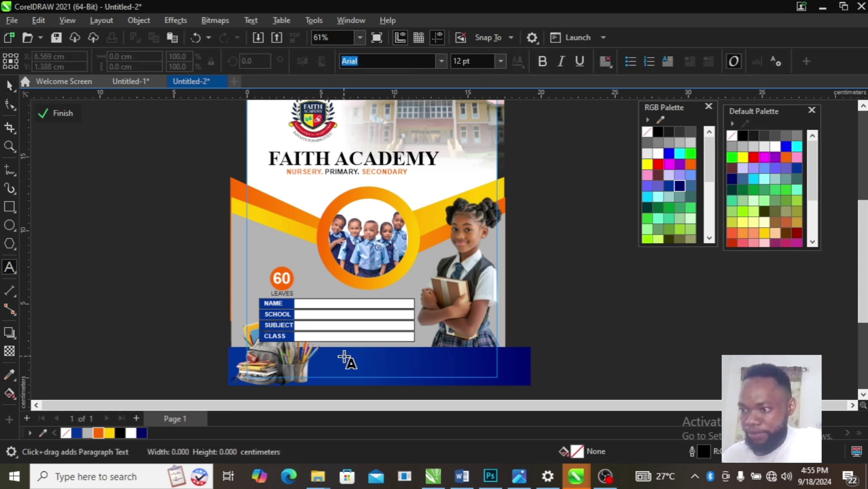
type("ADR")
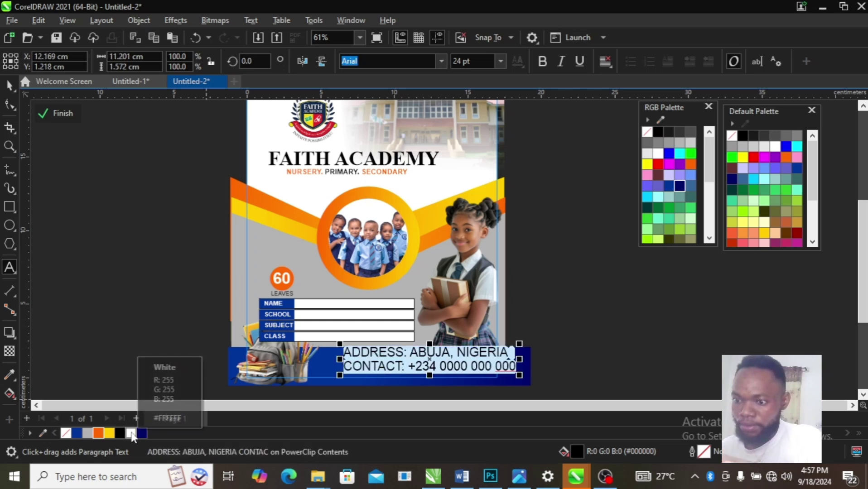
left_click(131, 433)
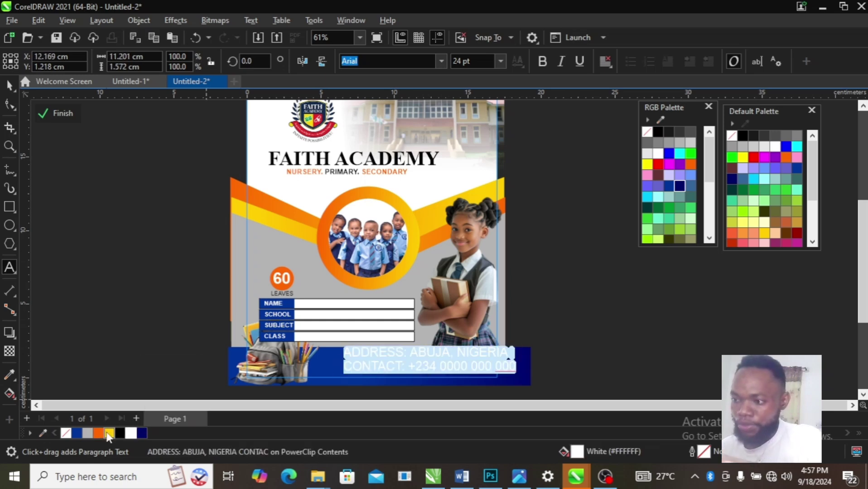
left_click(109, 433)
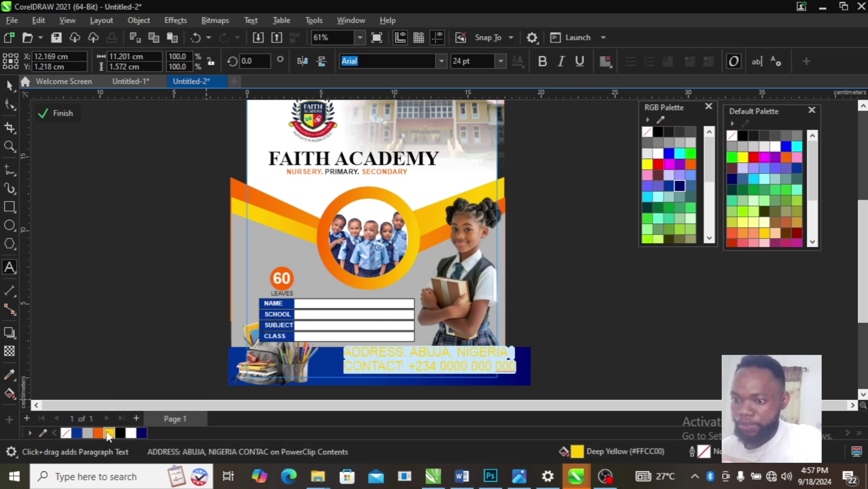
Centre-align the two footer text lines and scale the text down to about 7.1 cm wide, placed inside the blue footer.
left_click(494, 366)
key("ctrl+a")
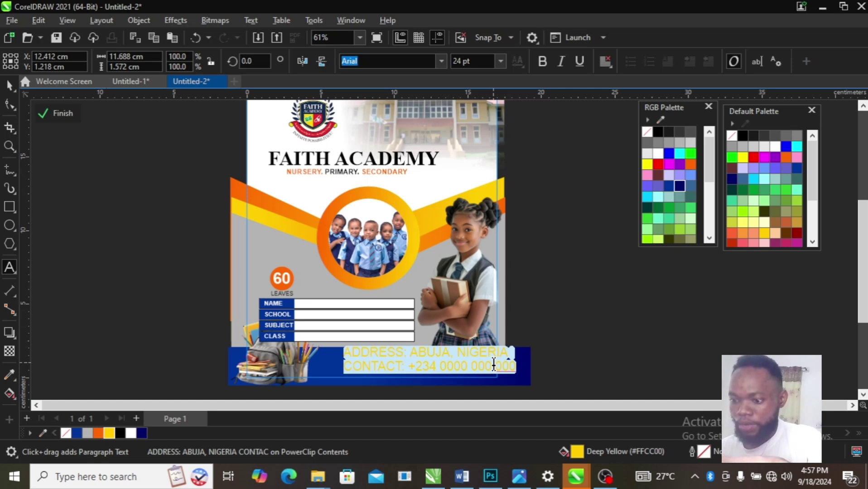
key("ctrl+e")
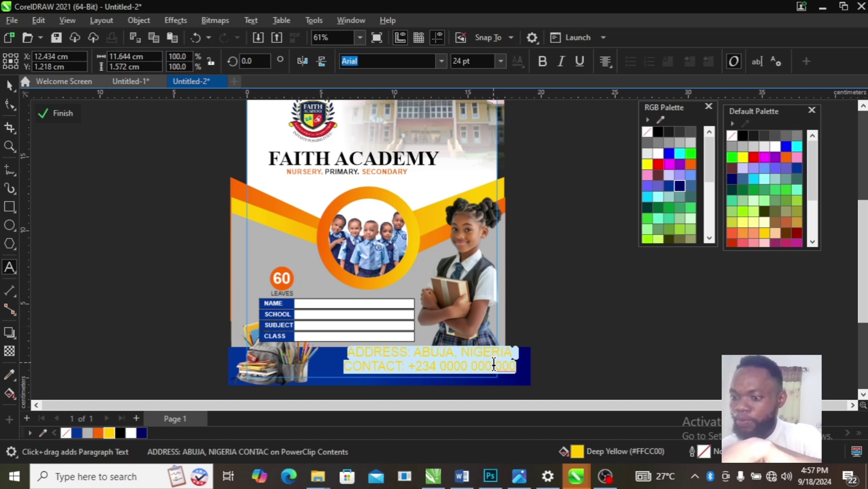
left_click(501, 349)
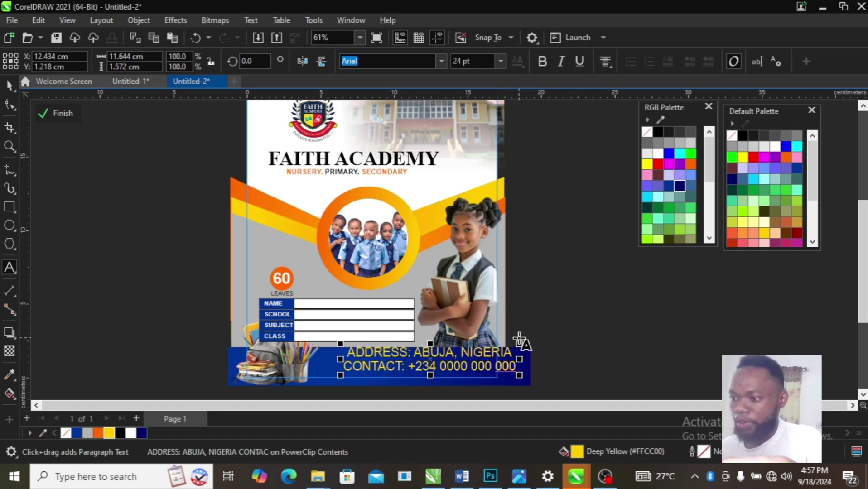
left_click_drag(520, 350, 452, 353)
left_click_drag(397, 361, 391, 360)
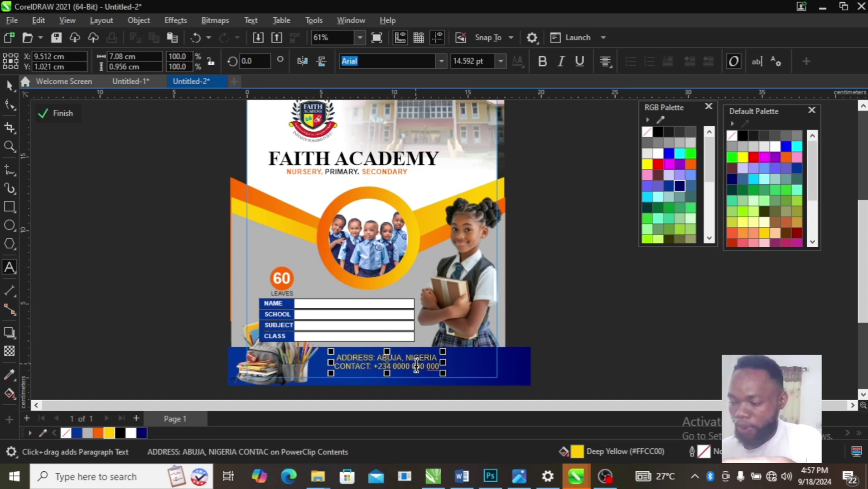
Make both lines of the footer's address and contact text bold.
key("ctrl+a")
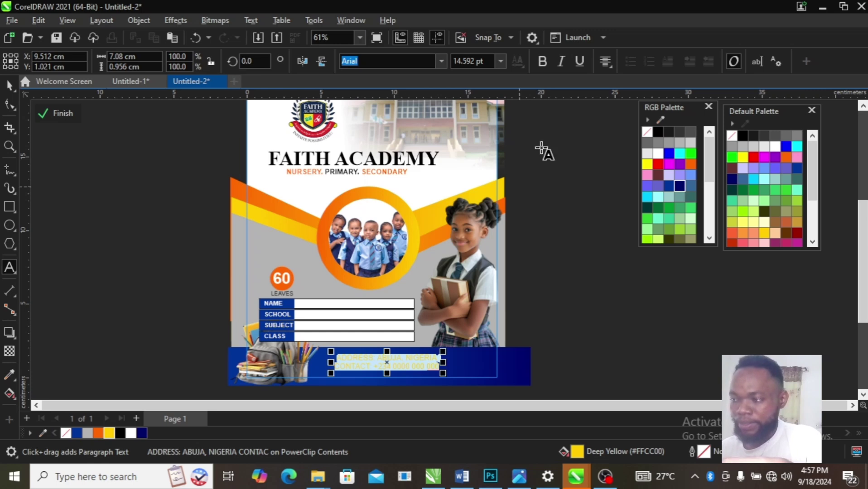
left_click(540, 66)
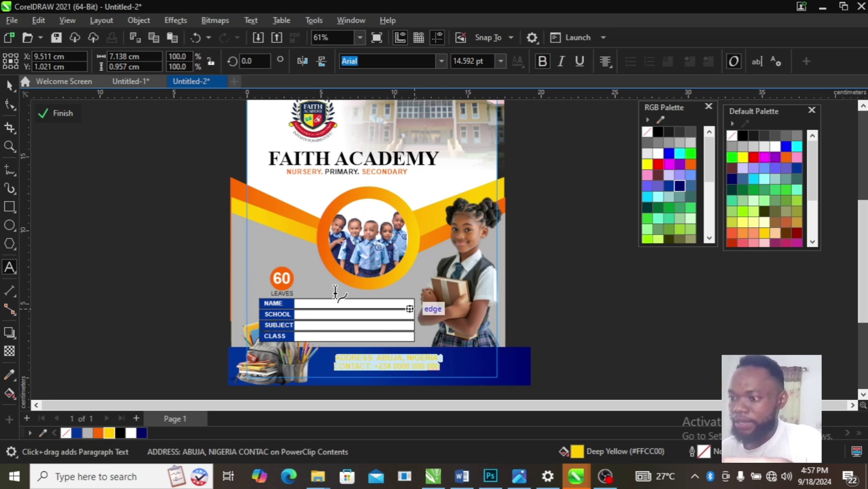
left_click(10, 89)
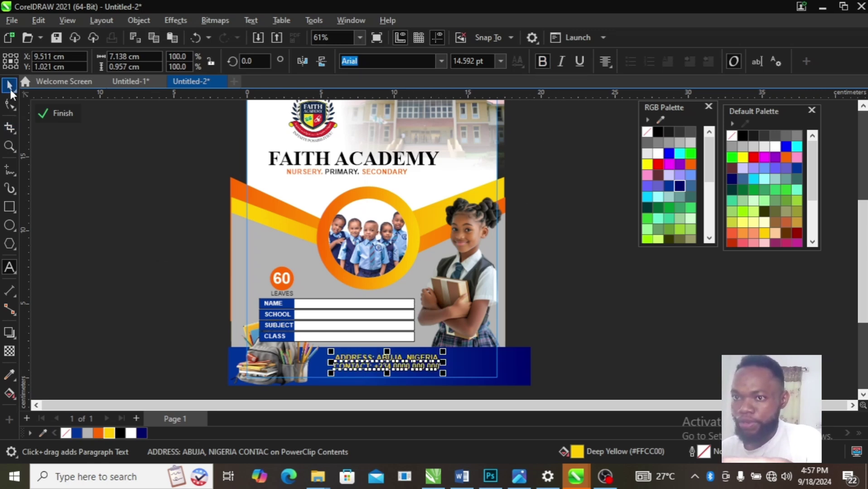
left_click(151, 233)
Move the footer's address and contact text slightly up and towards the school-bag picture.
key("z")
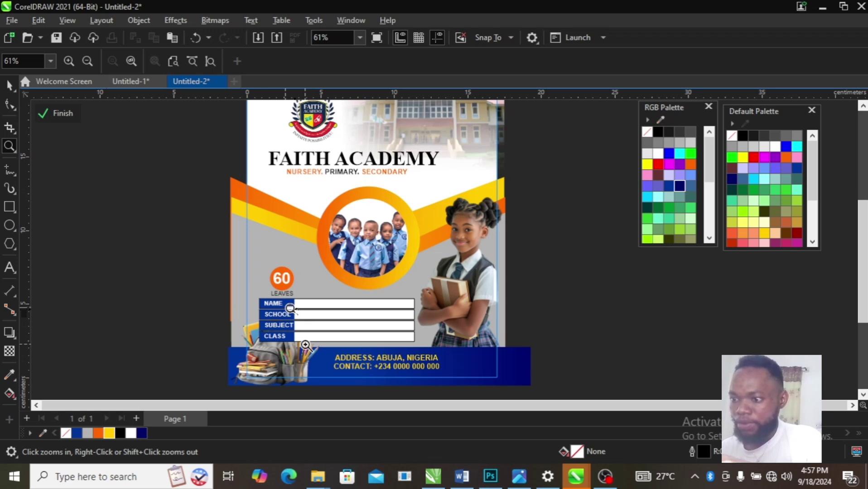
left_click_drag(306, 345, 508, 376)
key("space")
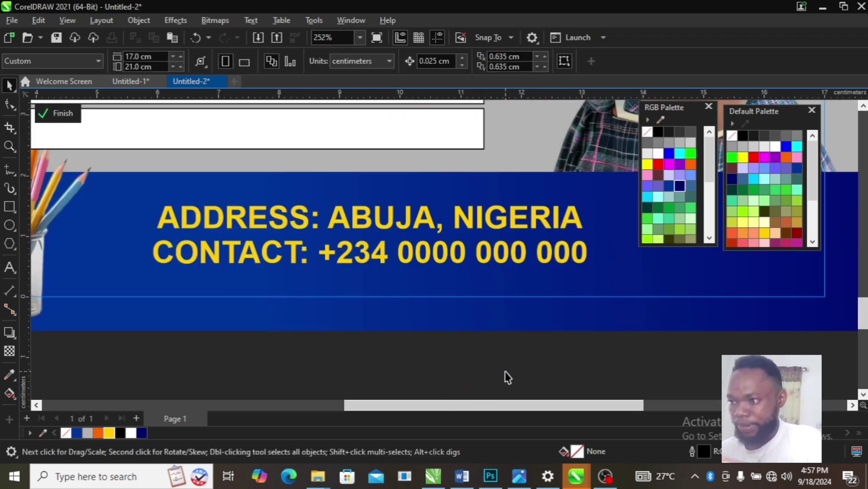
left_click_drag(405, 263, 390, 256)
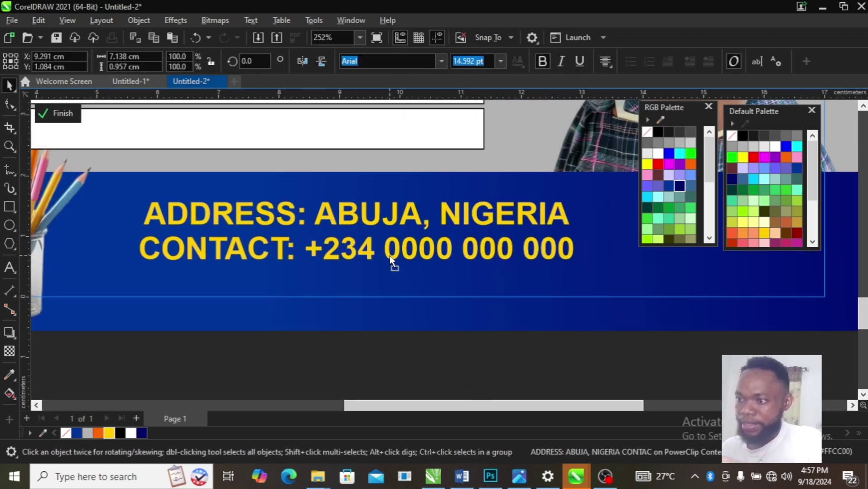
Colour the labels "ADDRESS:" and "CONTACT:" in the footer text white, leaving their details deep yellow.
double_click(277, 213)
left_click_drag(149, 211, 308, 222)
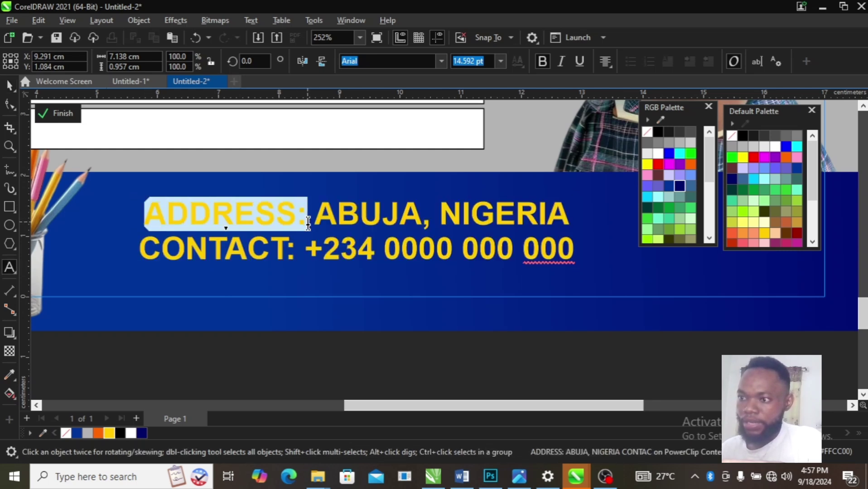
left_click(130, 433)
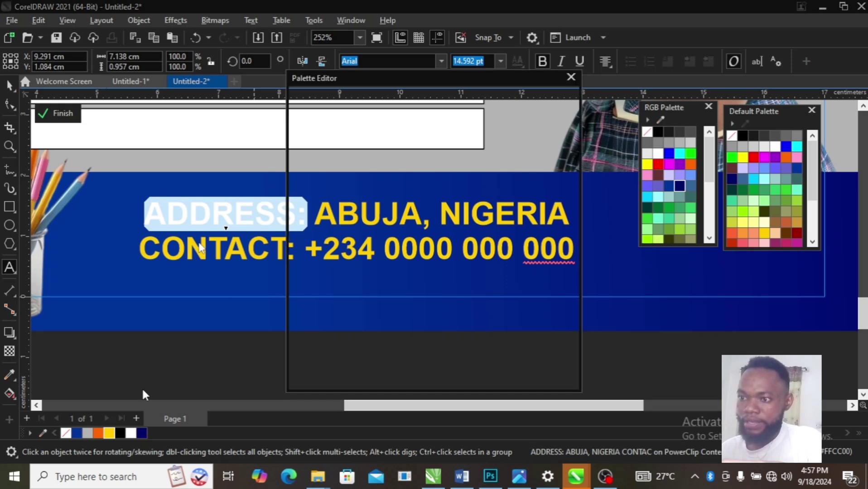
left_click(570, 78)
left_click(243, 247)
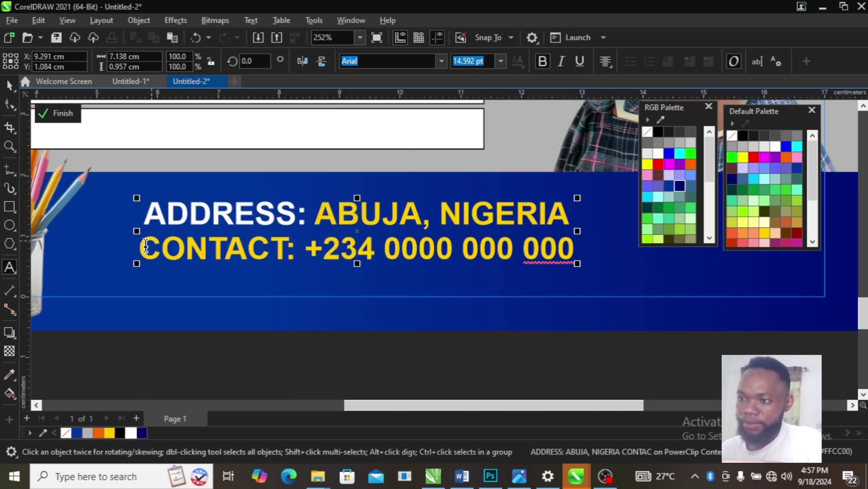
left_click_drag(143, 247, 296, 248)
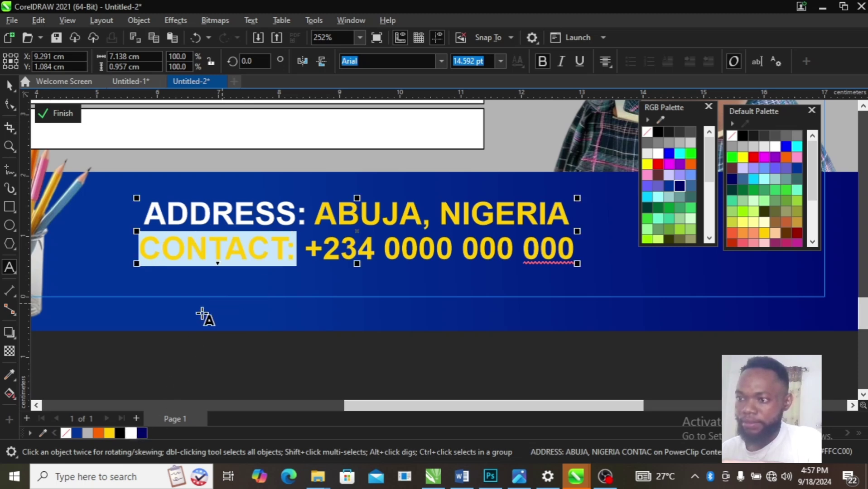
left_click(131, 434)
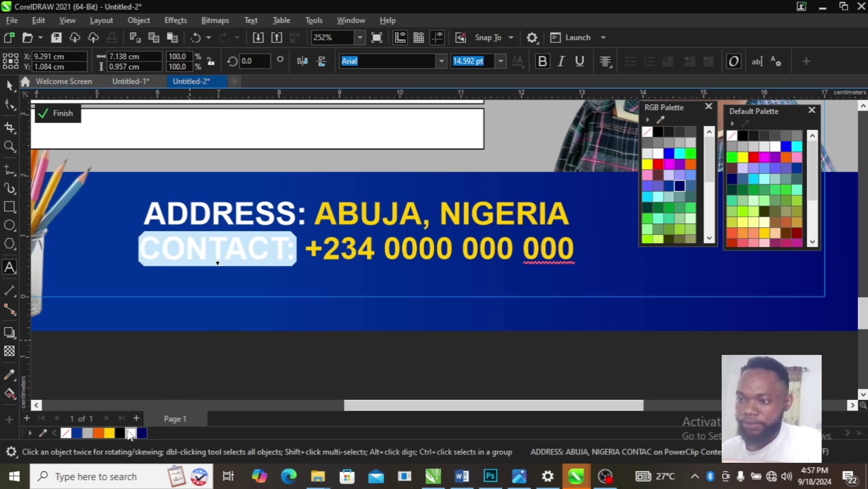
left_click(8, 91)
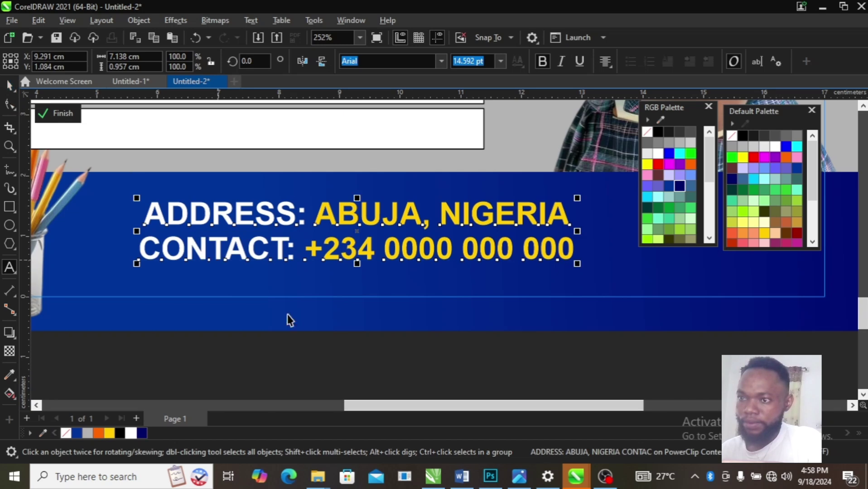
Finish editing the PowerClip contents so the artwork is clipped to the 17 by 21 cm cover rectangle.
scroll(327, 372, "down", 2)
scroll(331, 372, "down", 2)
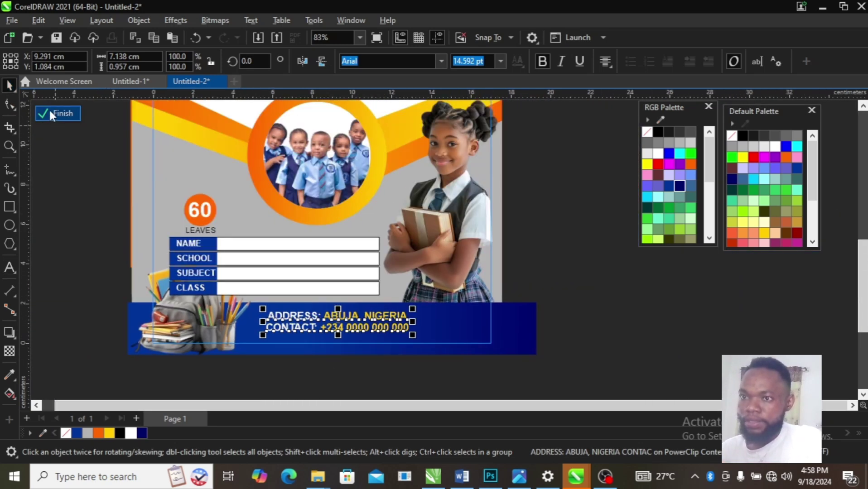
left_click(50, 113)
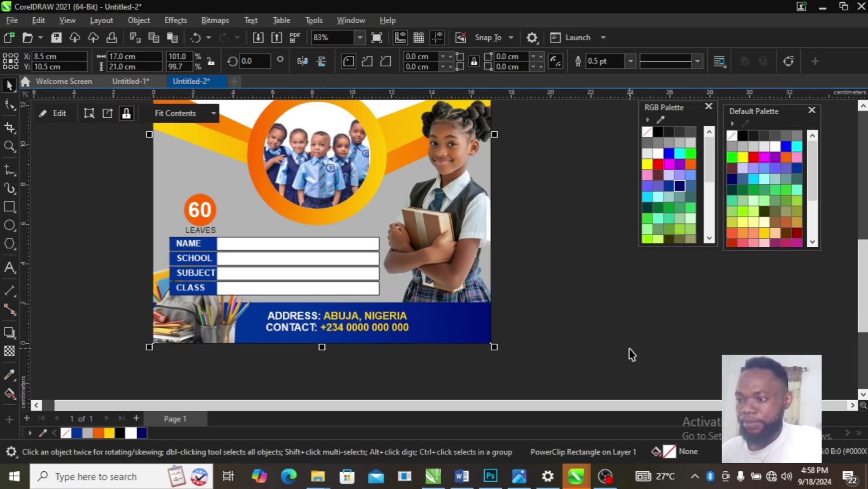
Examine the complete exercise book cover in the full-screen preview.
key("z")
scroll(631, 350, "down", 3)
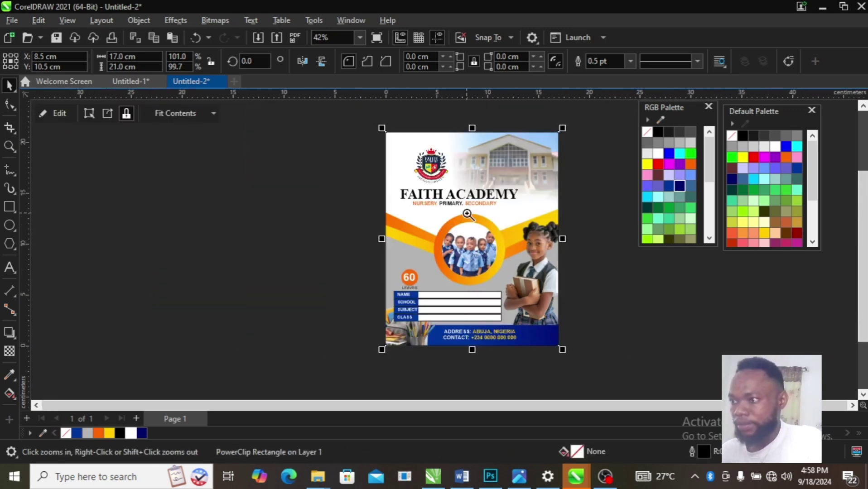
left_click_drag(384, 131, 563, 347)
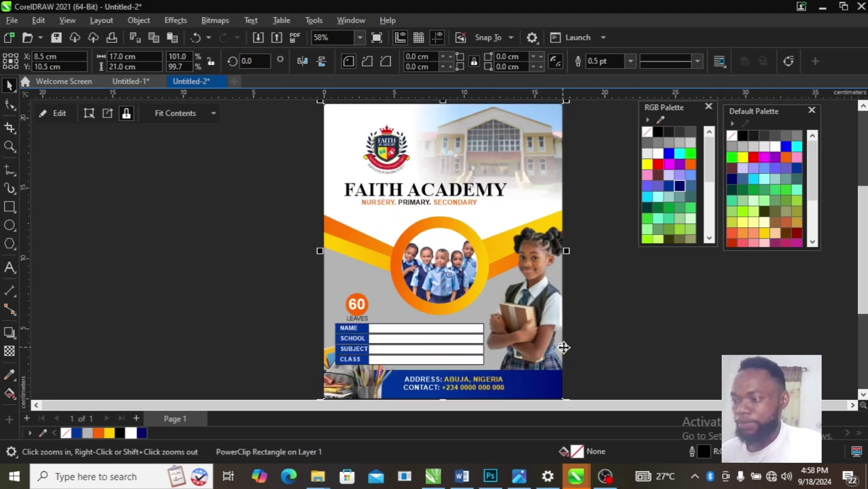
key("F9")
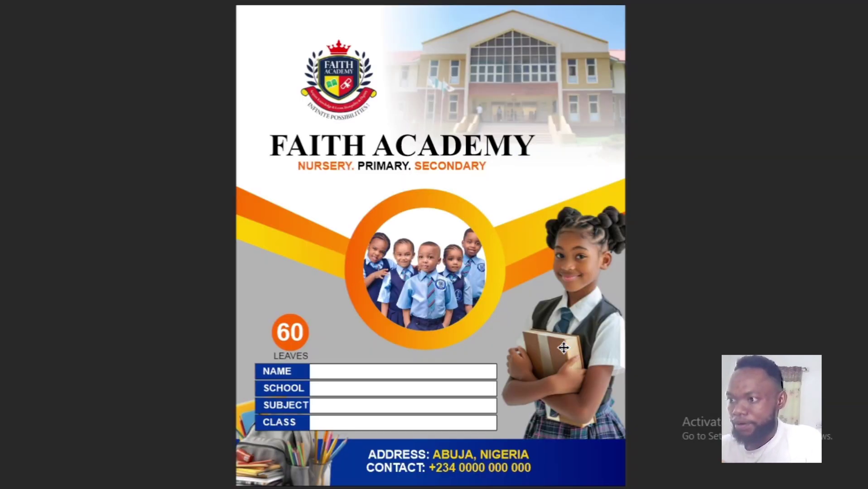